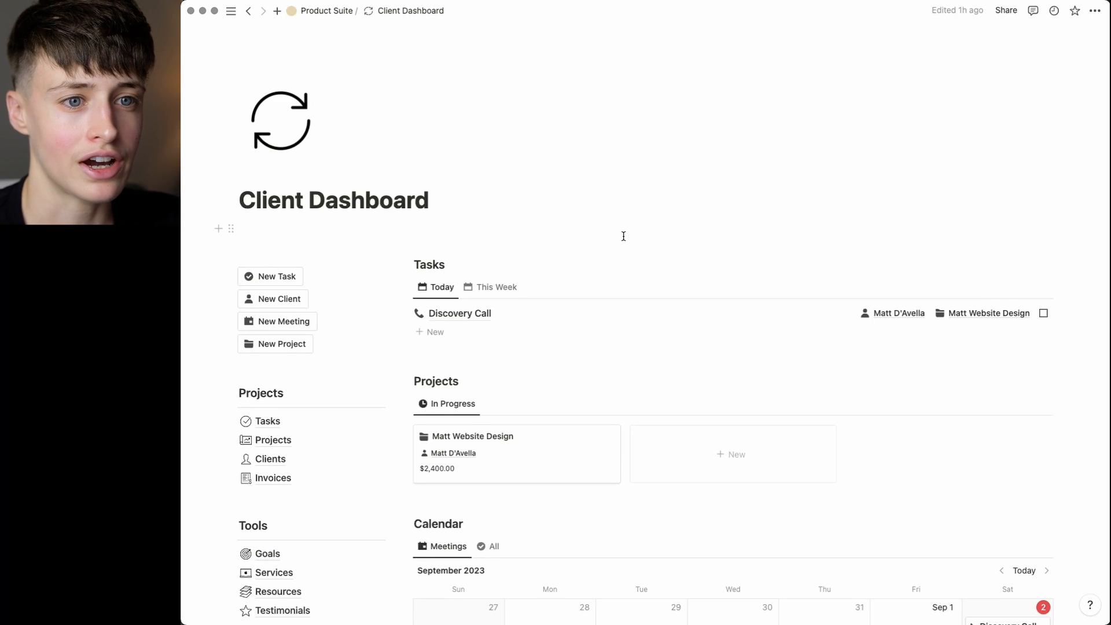
# Review the Client Dashboard's weekly Tasks view, its Projects section and the Calendar showing all items
pyautogui.scroll(-5, 623, 236)
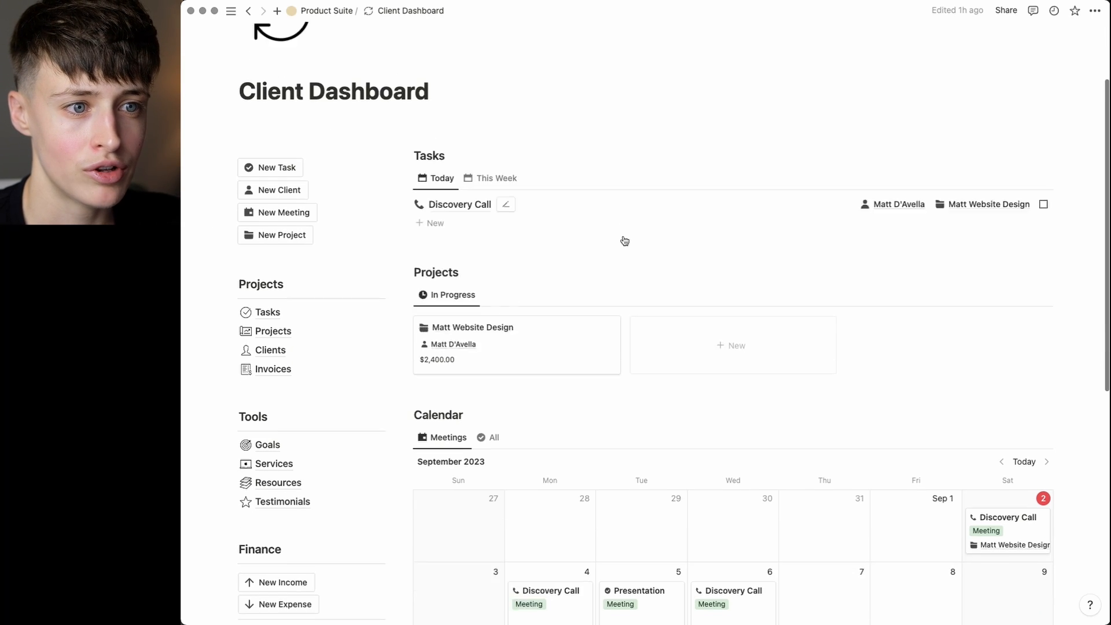
pyautogui.click(484, 162)
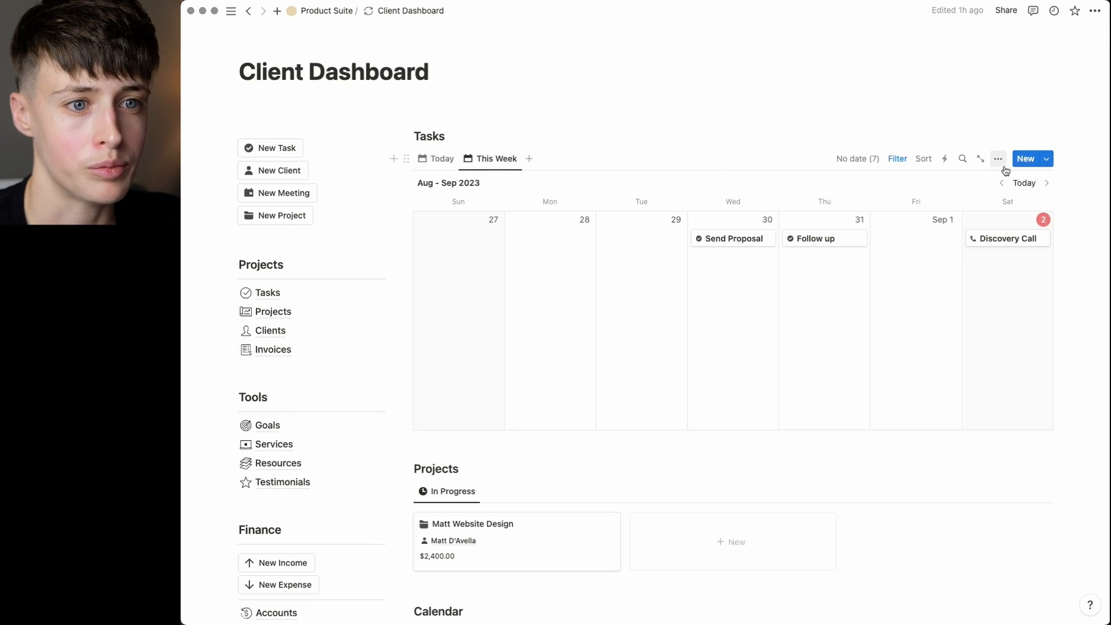
pyautogui.scroll(-10, 942, 186)
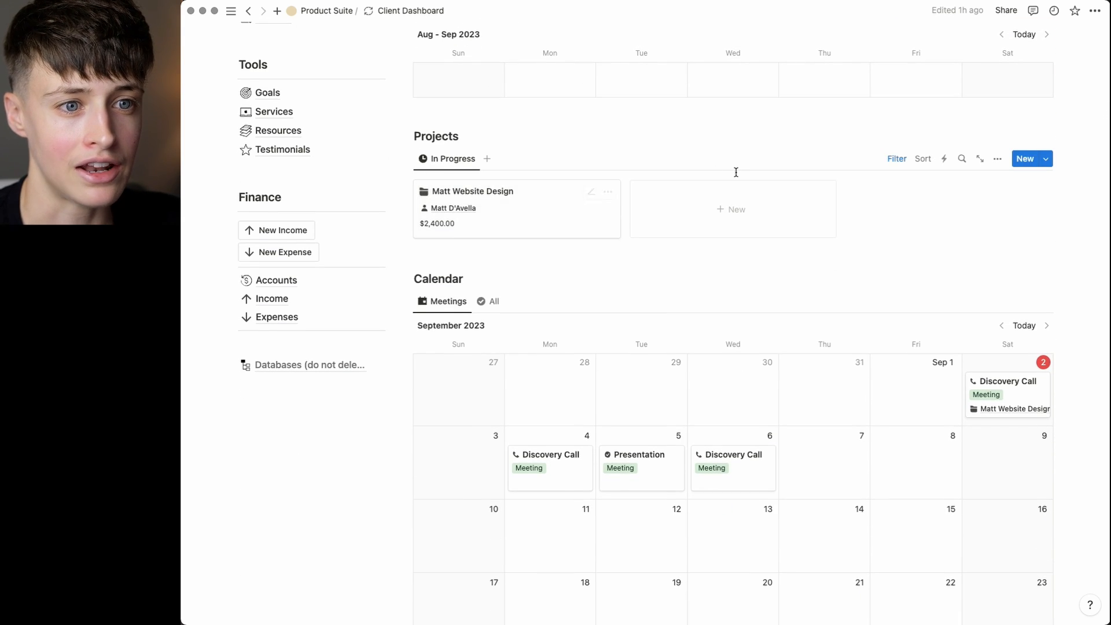
pyautogui.scroll(-6, 736, 172)
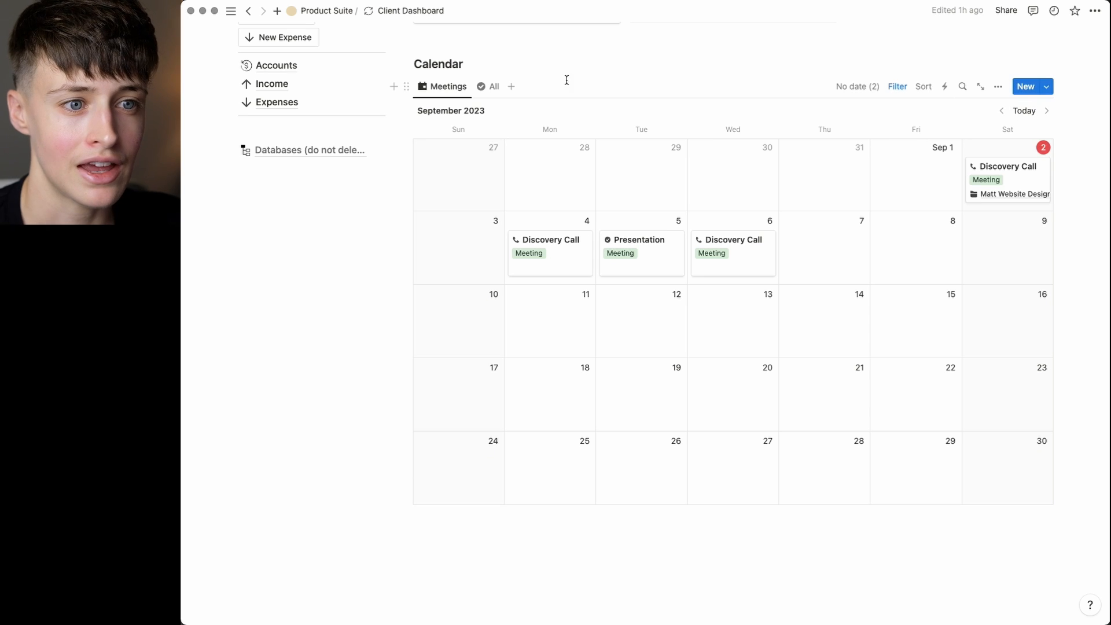
pyautogui.click(494, 87)
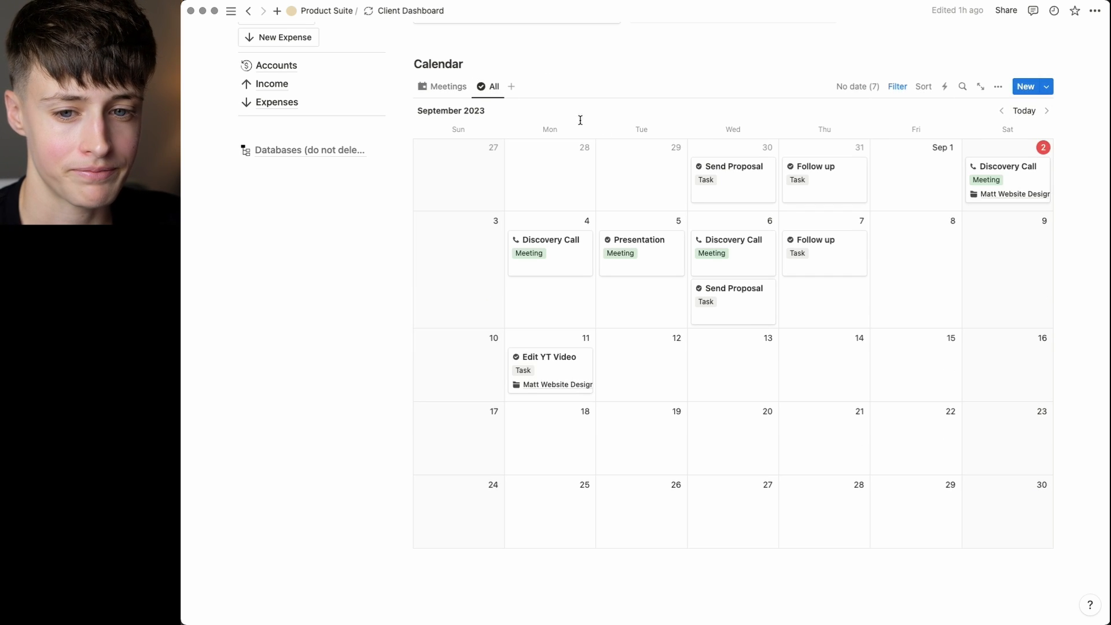
# Insert a linked view of the Projects database above the Tasks section, copying its existing In Progress view
pyautogui.scroll(14, 456, 99)
pyautogui.click(406, 445)
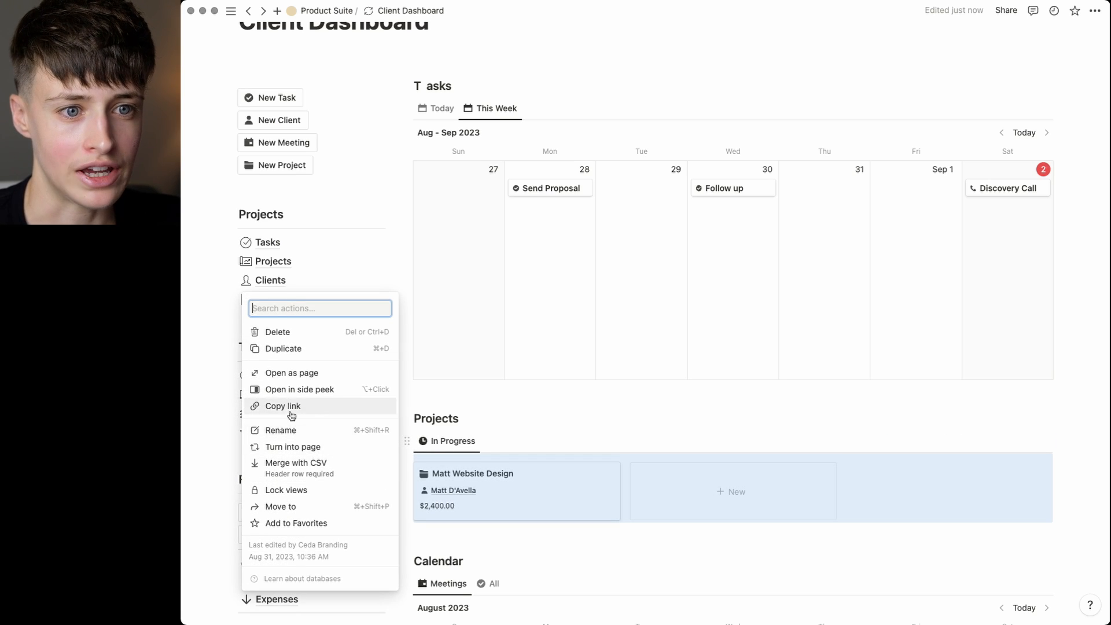
pyautogui.press('Escape')
pyautogui.scroll(5, 415, 265)
pyautogui.click(415, 265)
pyautogui.press('Return')
pyautogui.press('super+v')
pyautogui.click(1020, 300)
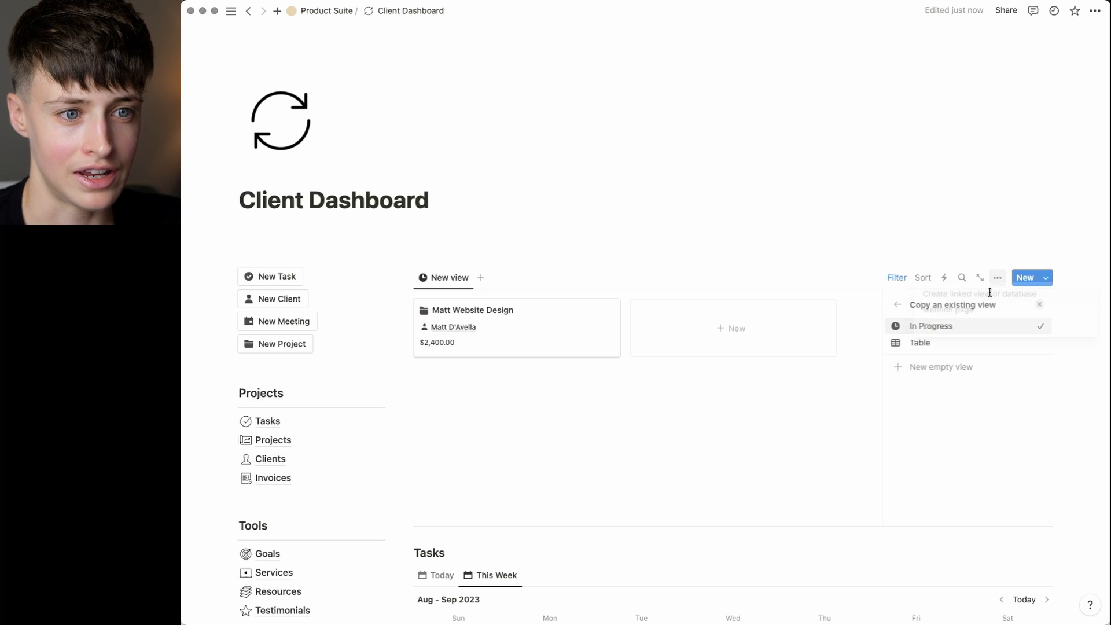
pyautogui.click(958, 326)
# Switch the new Projects view to the Timeline layout and hide its database title
pyautogui.click(938, 365)
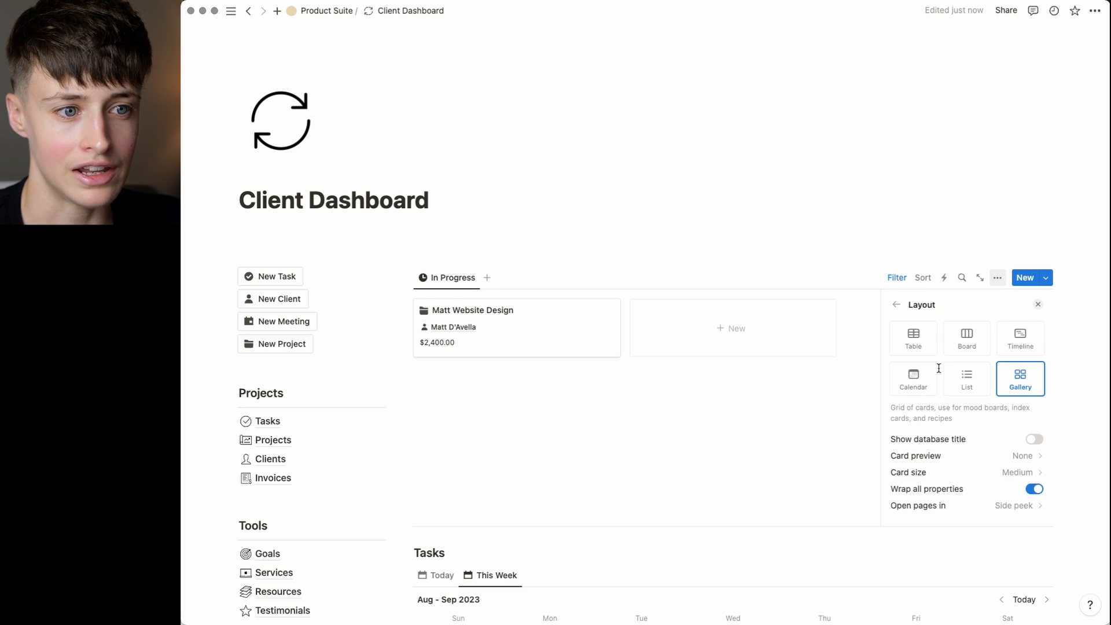
pyautogui.click(1012, 351)
pyautogui.click(1033, 456)
pyautogui.click(1032, 461)
pyautogui.click(1034, 473)
pyautogui.click(1030, 473)
pyautogui.click(978, 532)
pyautogui.click(1034, 439)
pyautogui.click(1037, 305)
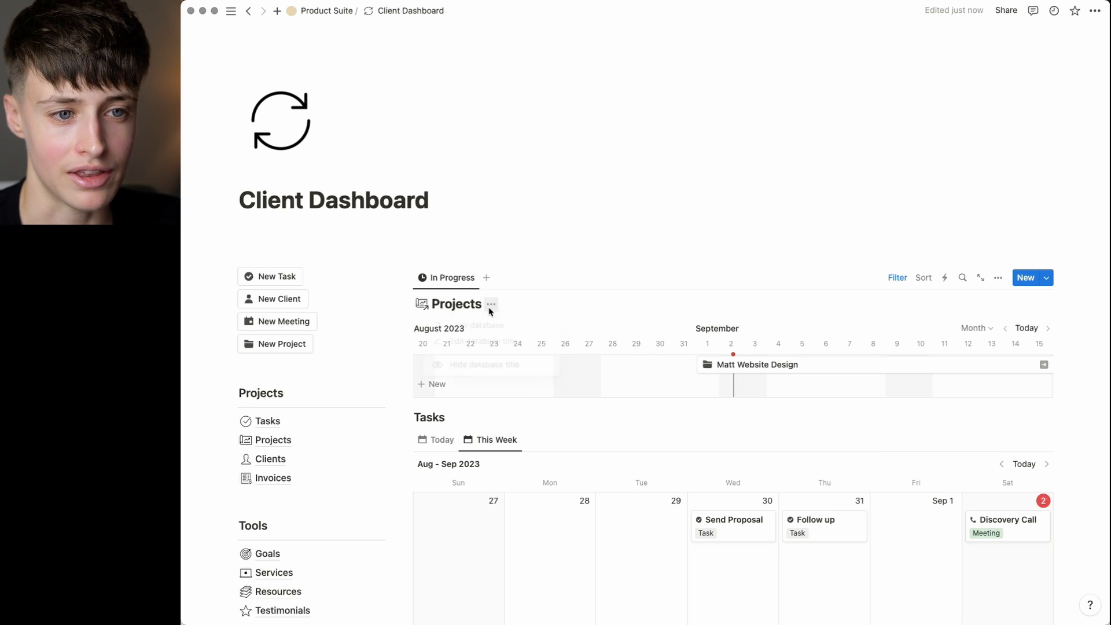
pyautogui.click(485, 364)
# Compare the Today and This Week views of the Tasks section, ending on Today
pyautogui.scroll(-3, 478, 347)
pyautogui.click(480, 225)
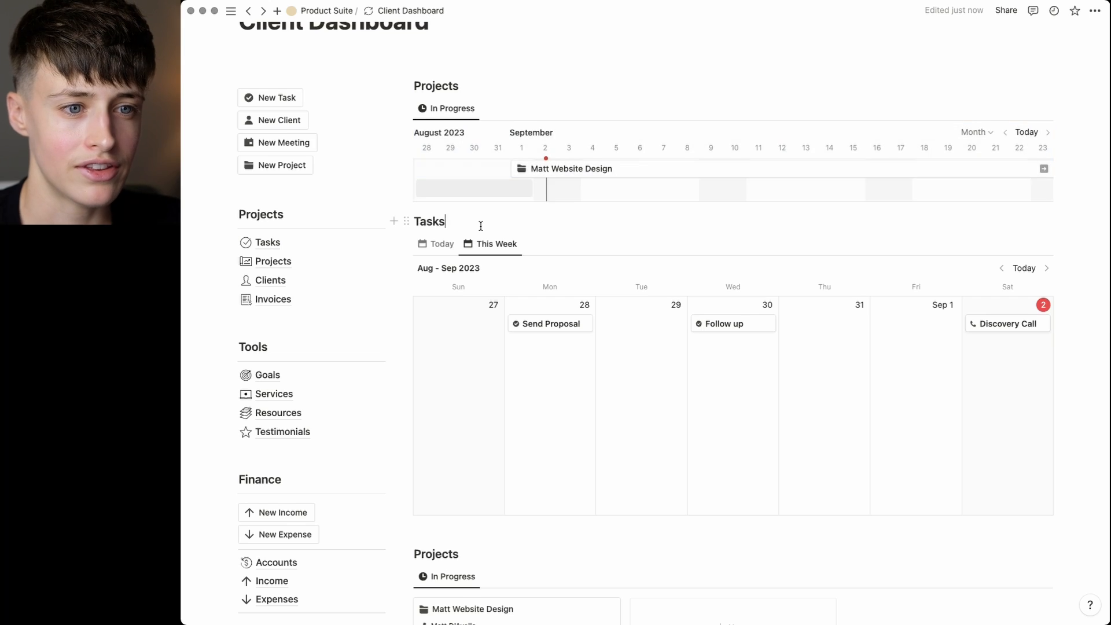
pyautogui.scroll(-1, 479, 228)
pyautogui.click(444, 230)
pyautogui.click(475, 230)
pyautogui.click(455, 230)
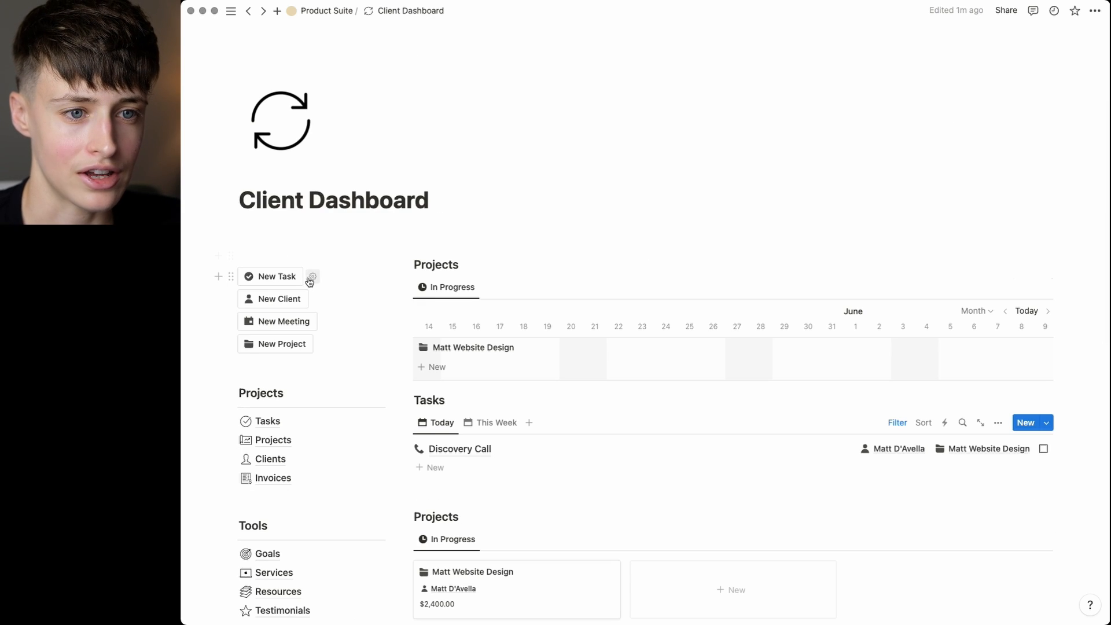
# Give the New Task button a phone icon, rename it New Discovery and open its page template choices
pyautogui.click(311, 277)
pyautogui.click(202, 303)
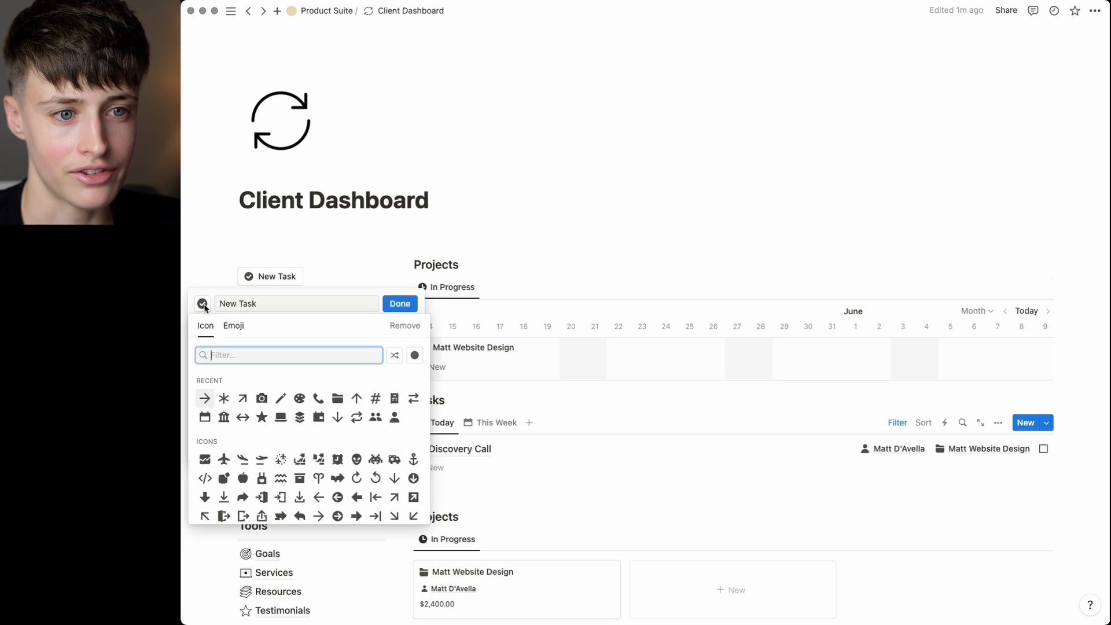
pyautogui.click(273, 311)
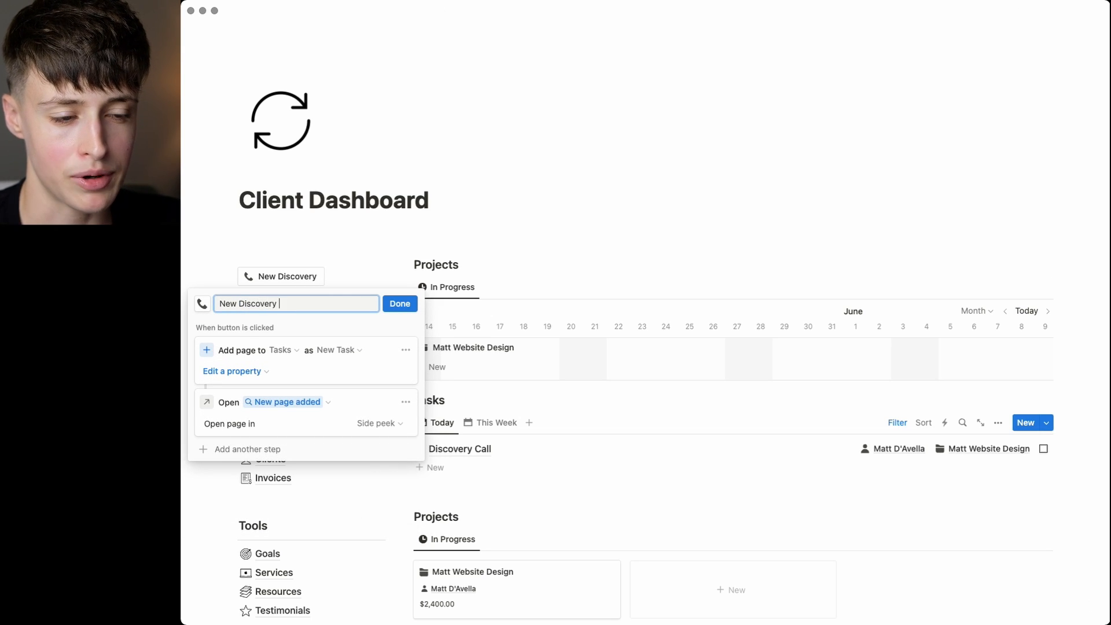
pyautogui.click(342, 353)
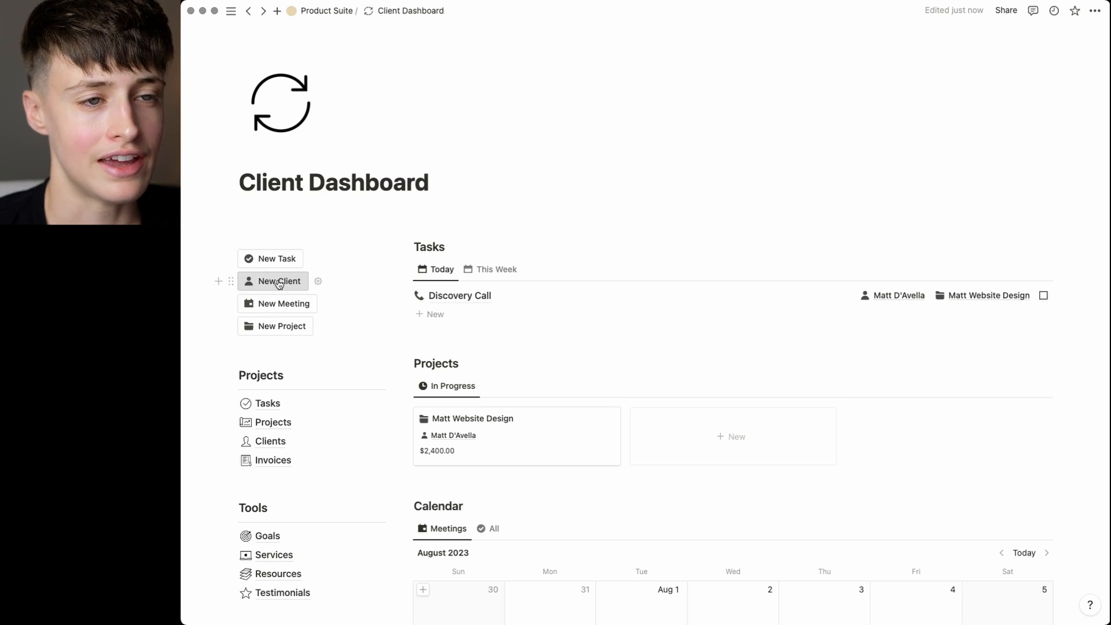
# Create a client on the Clients page with the full name, business name Pope & Associates, address, email and phone number
pyautogui.click(278, 444)
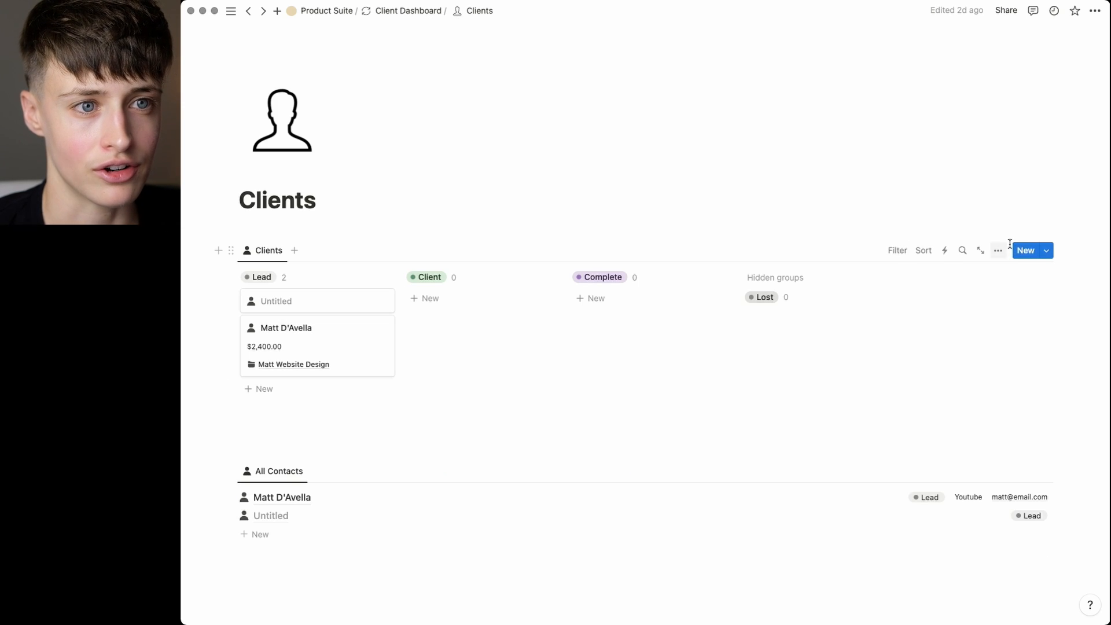
pyautogui.click(1032, 255)
pyautogui.write('Oli')
pyautogui.write('via Pope')
pyautogui.click(796, 109)
pyautogui.write('Pope')
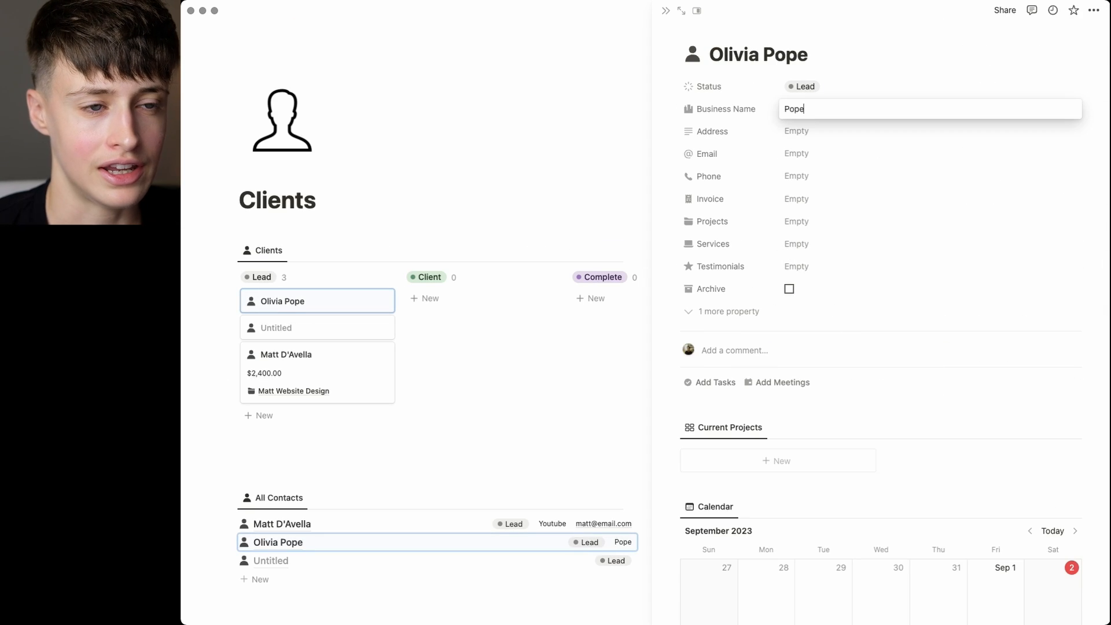
pyautogui.write('&')
# Add a Select property named Source to the client with the options TikTok, Instagram, Google and Facebook
pyautogui.click(738, 334)
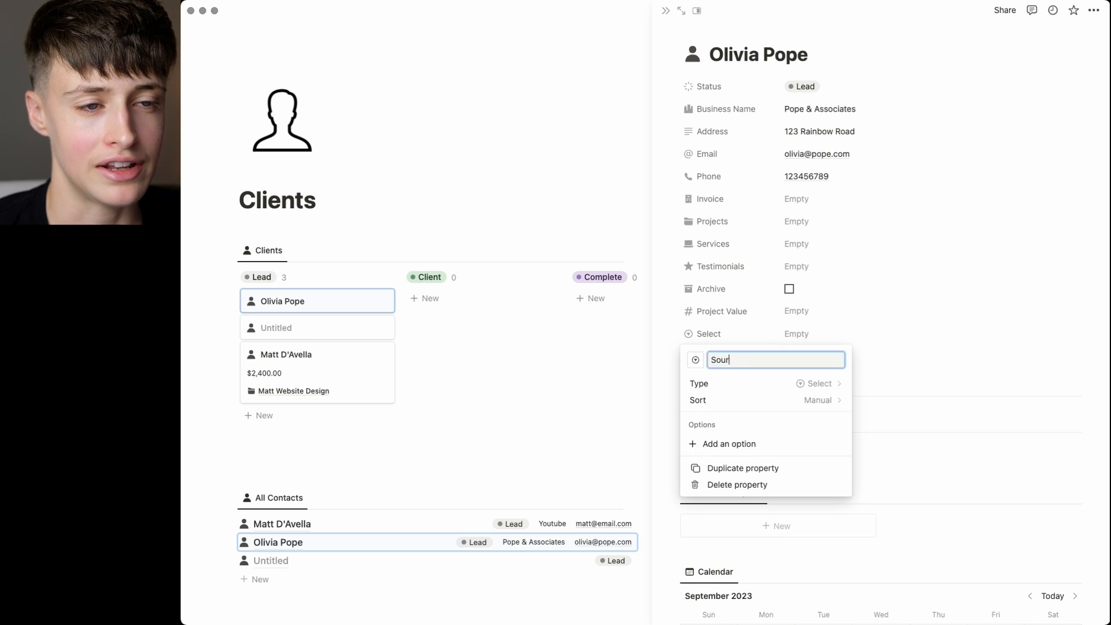
pyautogui.write('TikTok')
pyautogui.press('Return')
pyautogui.write('Instagram')
pyautogui.press('Return')
pyautogui.write('Google')
pyautogui.press('Return')
pyautogui.write('Facebook')
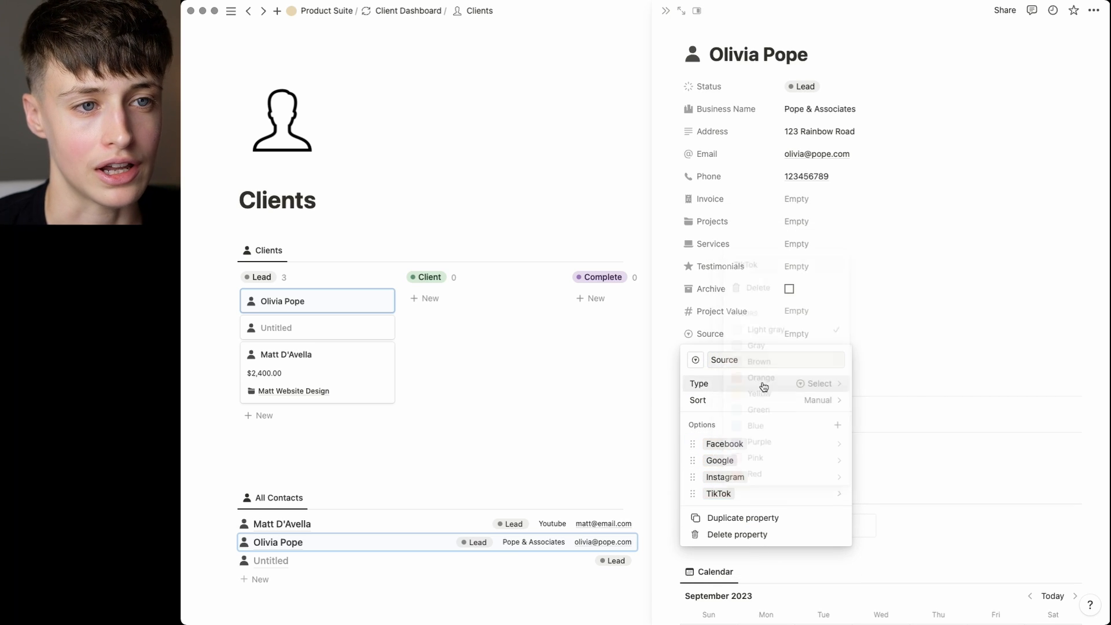
# Give the Source property a sun icon and set the client's source to TikTok
pyautogui.click(695, 359)
pyautogui.click(704, 530)
pyautogui.press('Escape')
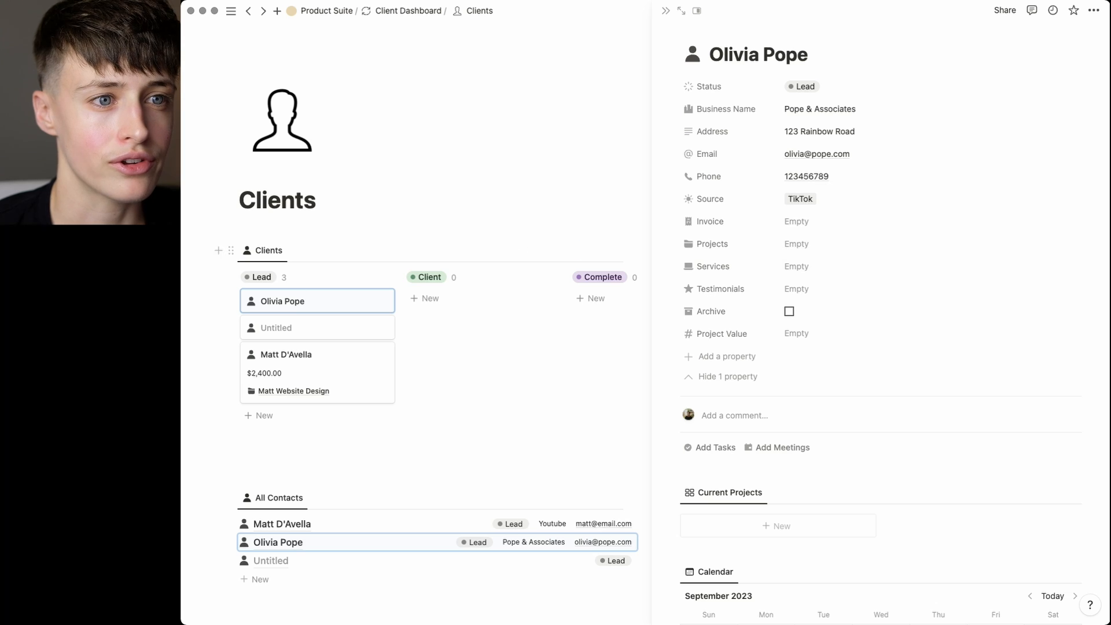
# Link the new client to the Brand Strategy service, a new brand strategy project and a new invoice 00003
pyautogui.click(797, 268)
pyautogui.click(796, 243)
pyautogui.write('Olivia Brand Strategy')
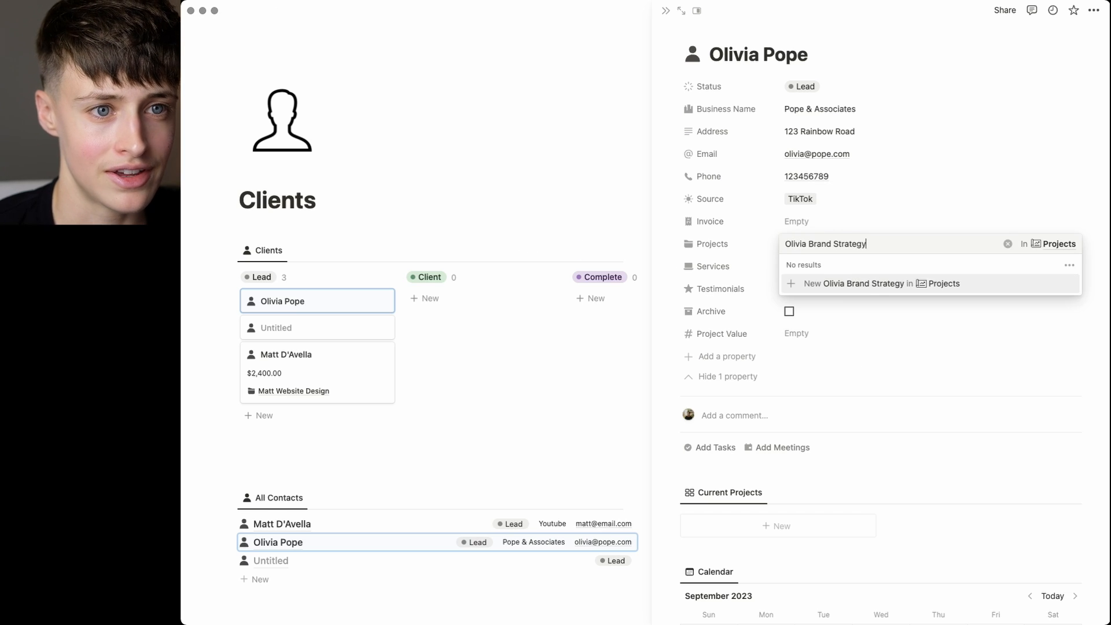
pyautogui.press('Return')
pyautogui.click(817, 222)
pyautogui.write('00003')
pyautogui.press('Return')
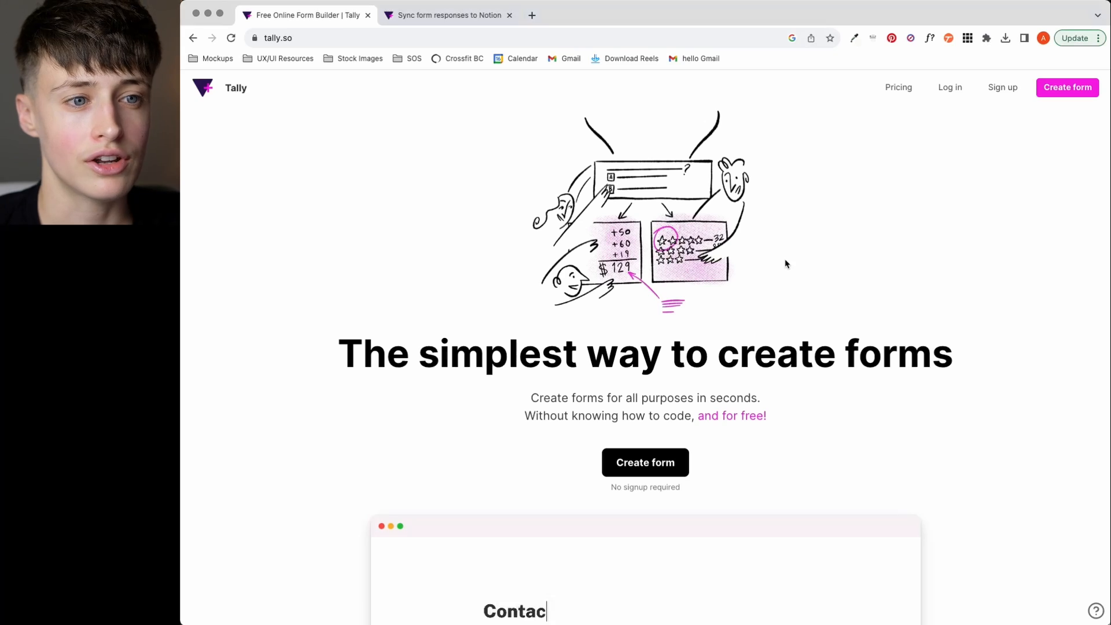
# Switch to the browser and look through Tally's home page and its help article on the Notion integration
pyautogui.scroll(-1, 785, 264)
pyautogui.scroll(-12, 785, 263)
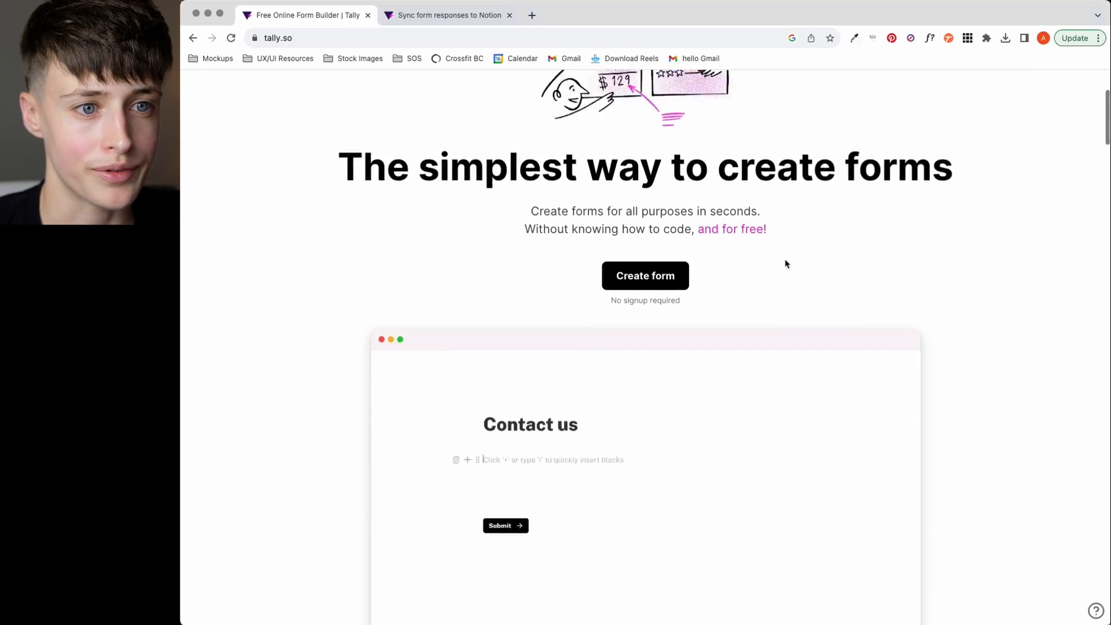
pyautogui.scroll(-15, 785, 264)
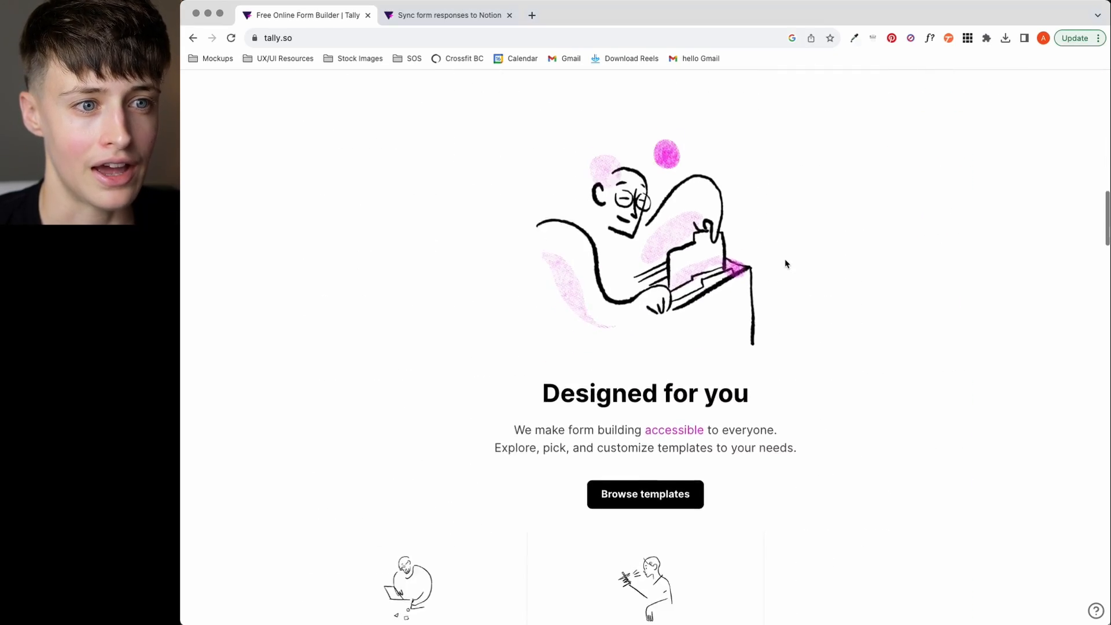
pyautogui.click(483, 17)
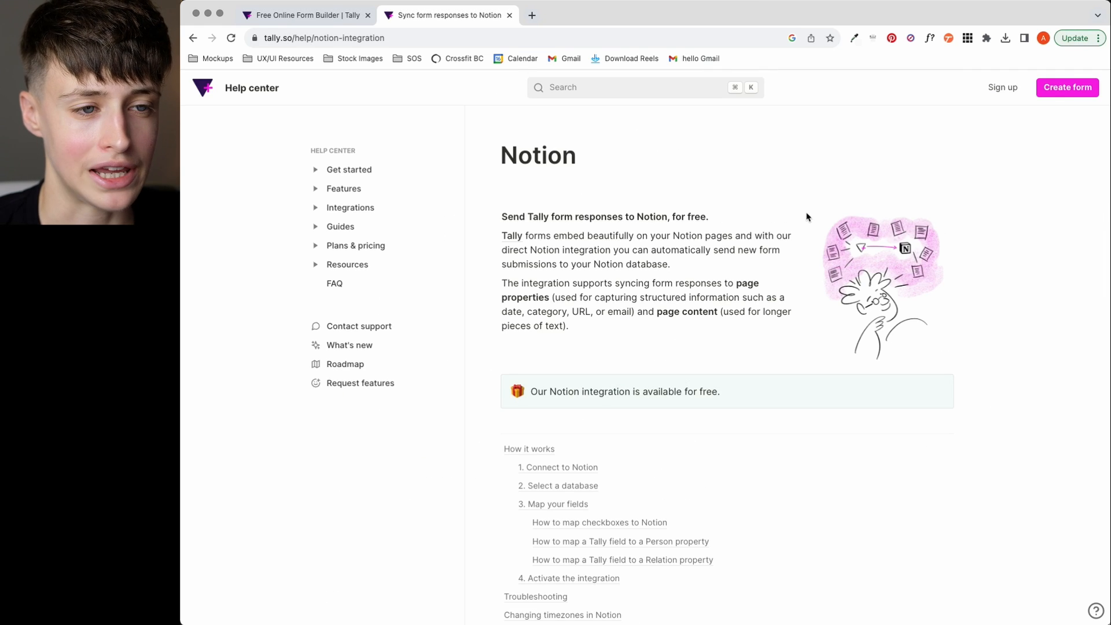
pyautogui.scroll(-2, 808, 217)
pyautogui.scroll(-12, 808, 216)
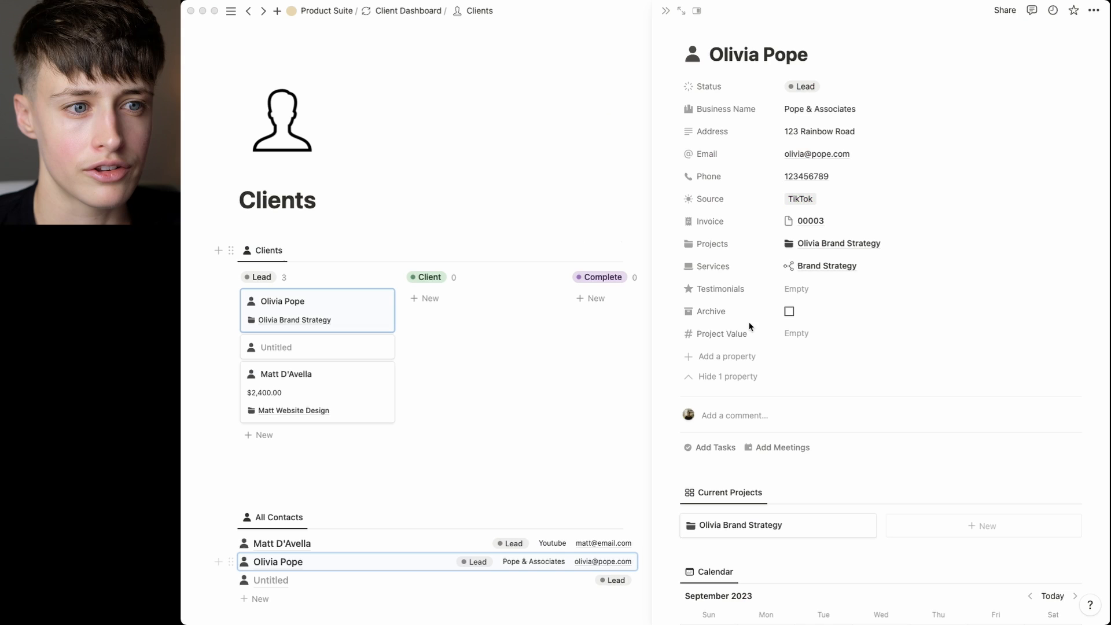
# Examine the new client's current projects and calendar, inspect the calendar's Client filter, and close the client page
pyautogui.scroll(-6, 754, 332)
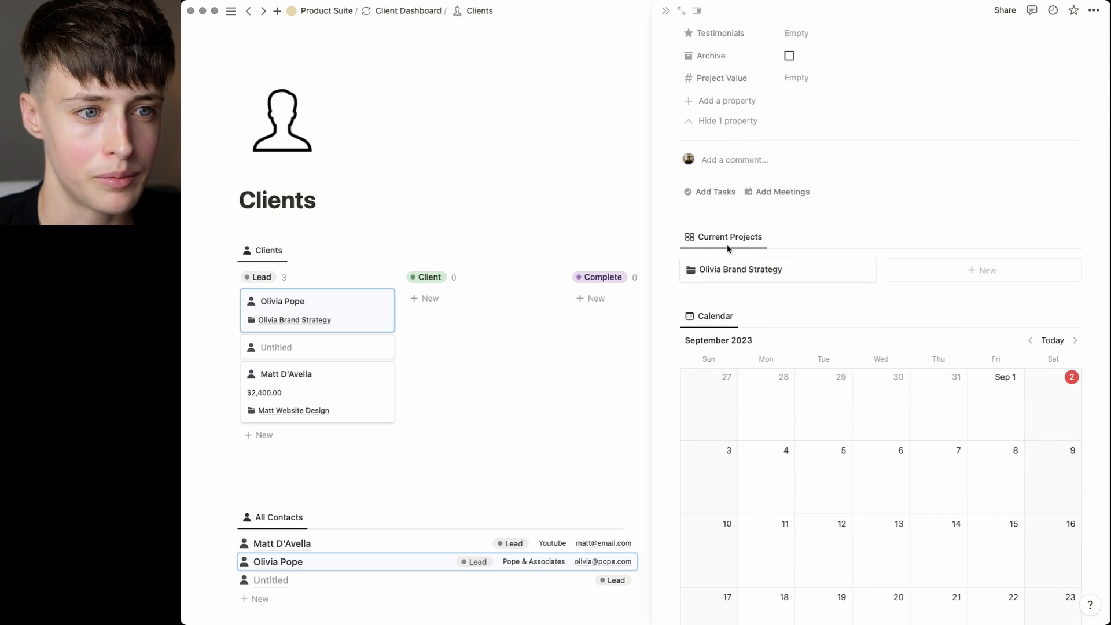
pyautogui.scroll(-4, 954, 285)
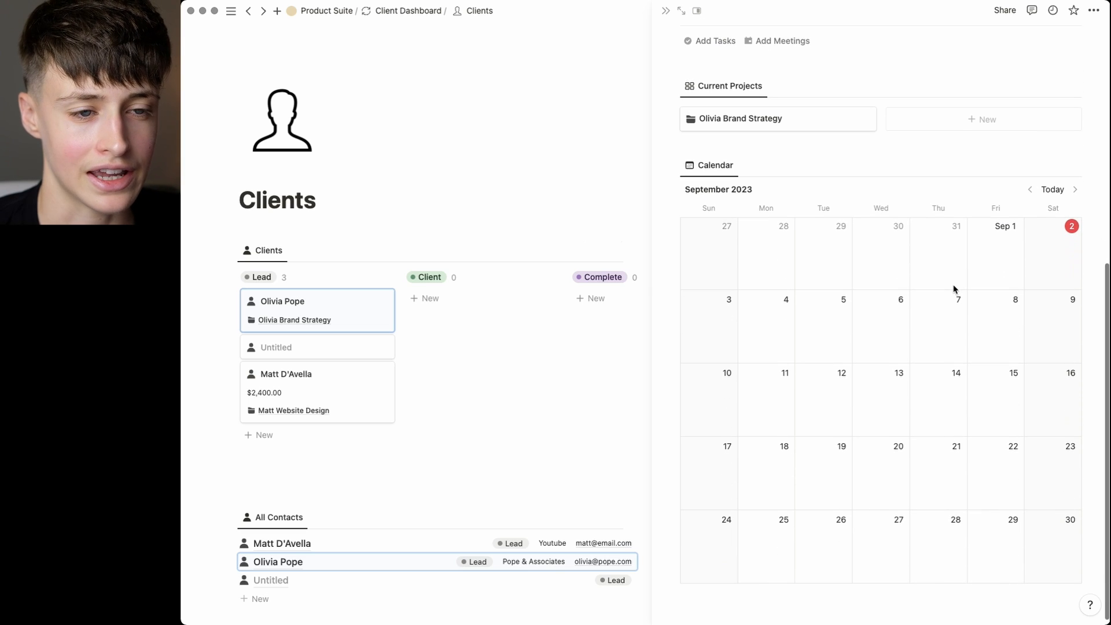
pyautogui.scroll(1, 976, 270)
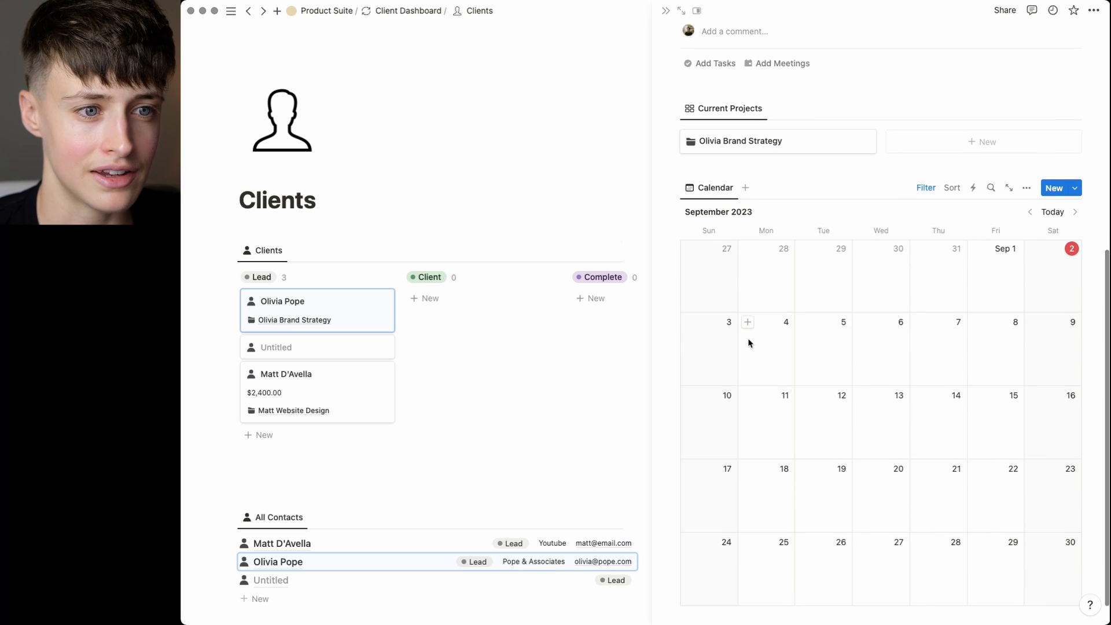
pyautogui.scroll(5, 748, 343)
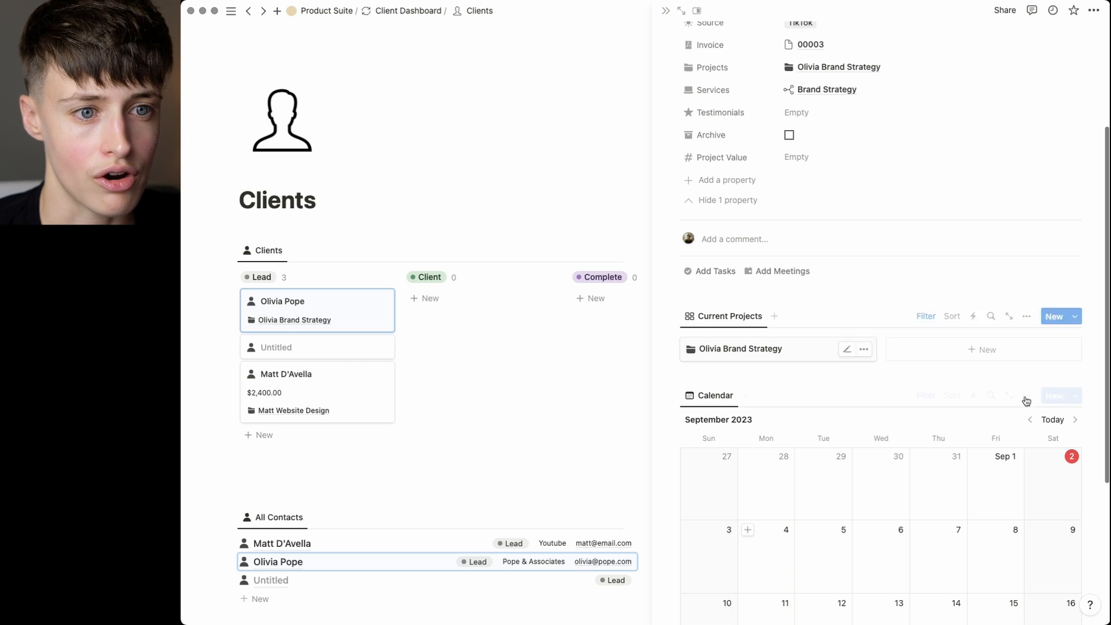
pyautogui.click(928, 398)
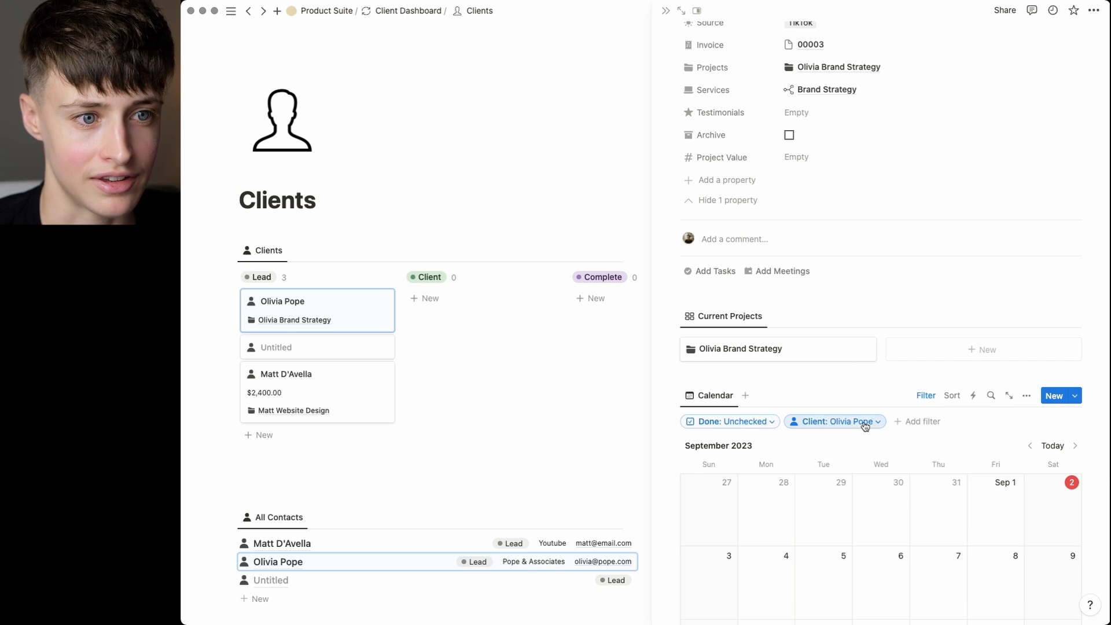
pyautogui.click(864, 426)
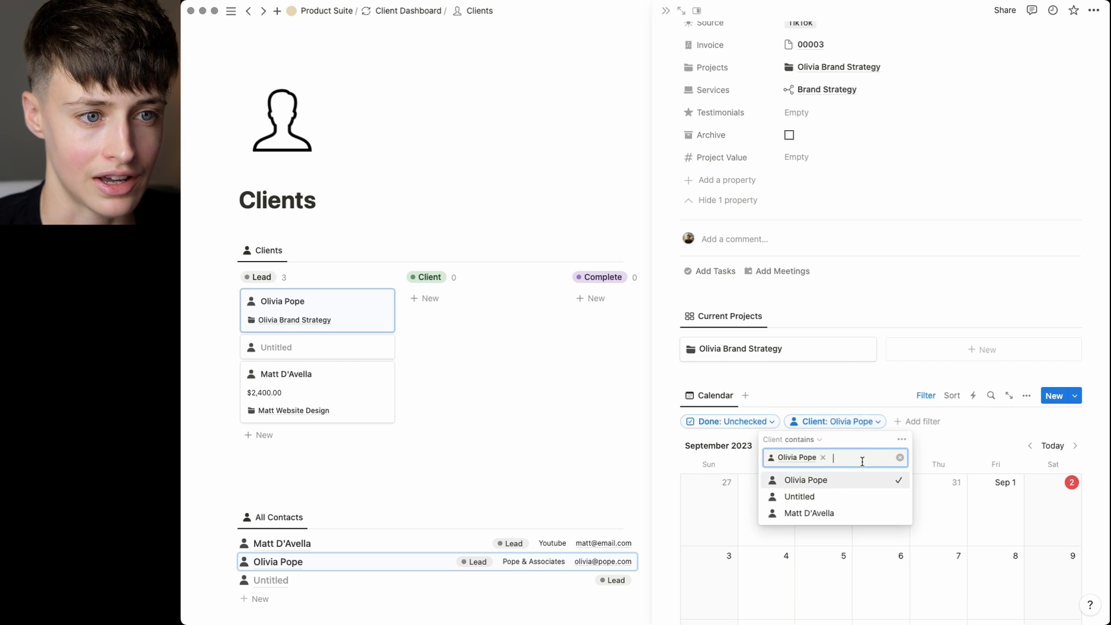
pyautogui.click(879, 391)
pyautogui.scroll(5, 925, 324)
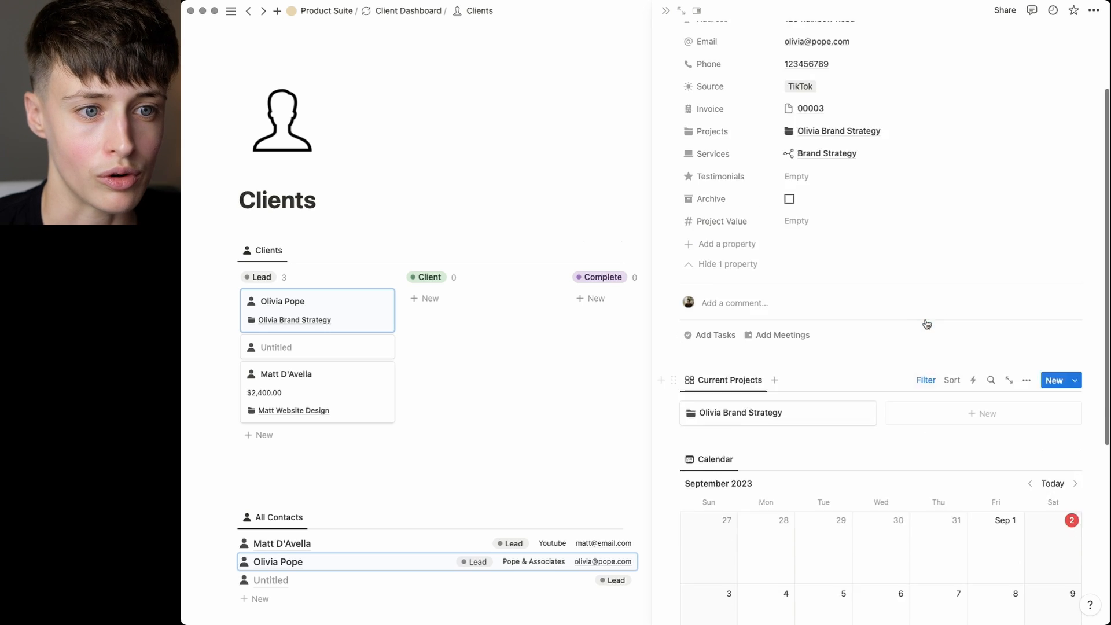
pyautogui.click(666, 11)
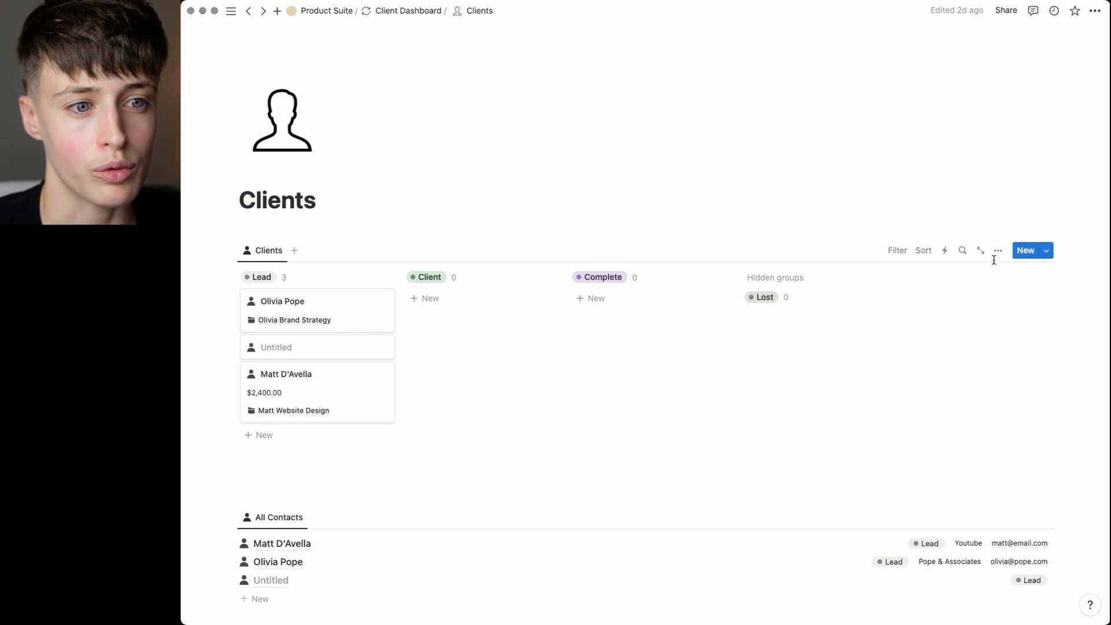
# Open the Clients database's default client template for editing and look through it
pyautogui.click(1046, 249)
pyautogui.click(1091, 294)
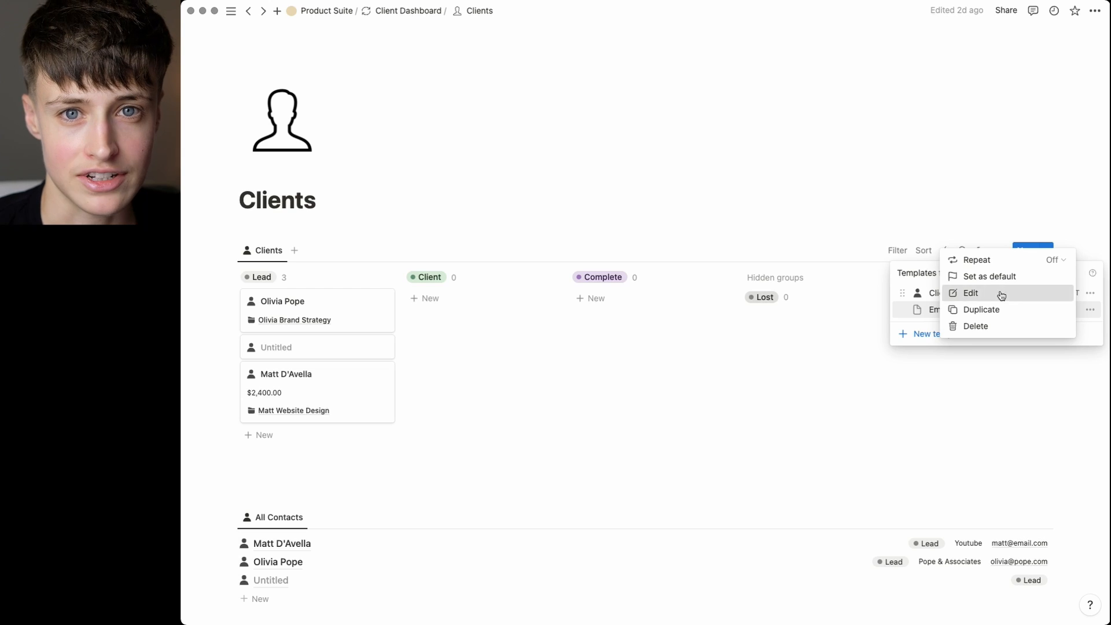
pyautogui.click(970, 294)
pyautogui.scroll(-5, 672, 324)
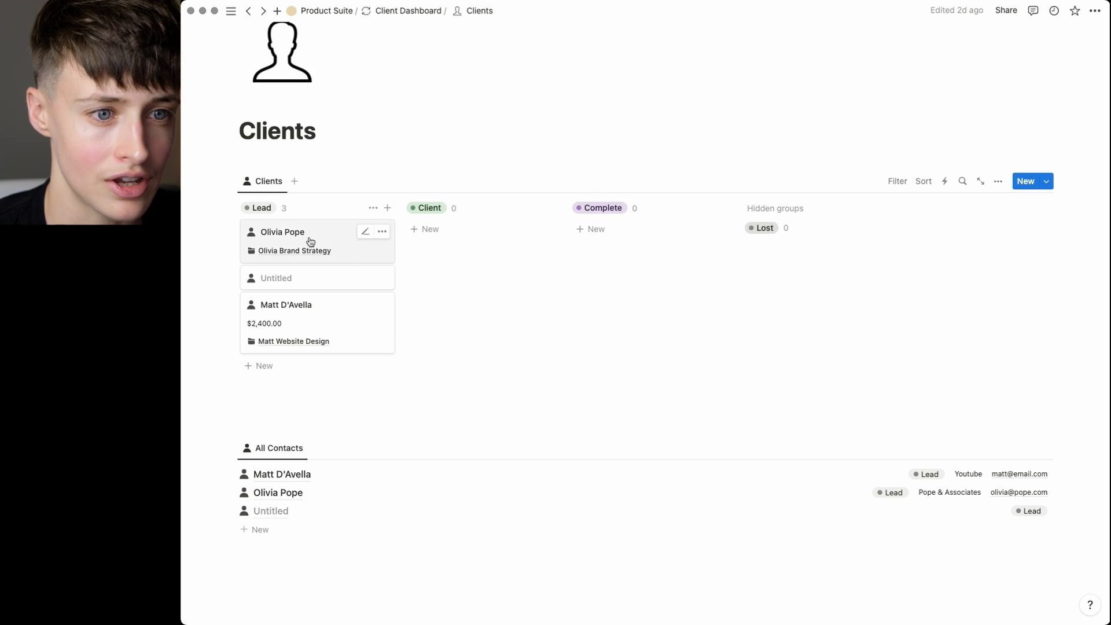
# Move the brand strategy client's card from Lead to Client on the Clients board and delete the untitled lead
pyautogui.moveTo(462, 243); pyautogui.dragTo(459, 242)
pyautogui.click(382, 231)
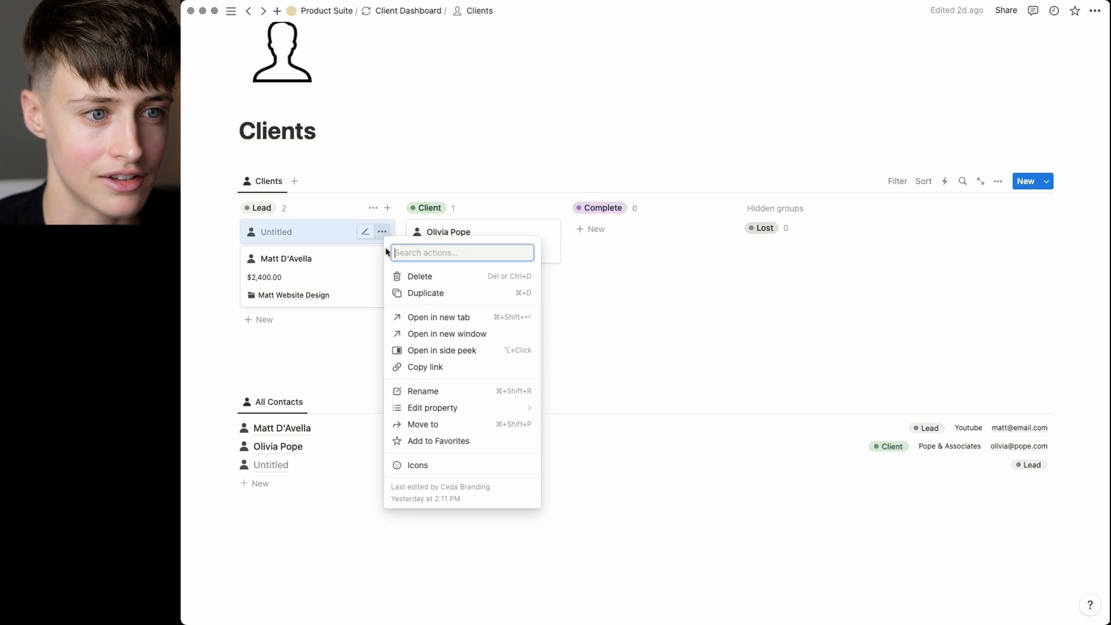
pyautogui.click(409, 277)
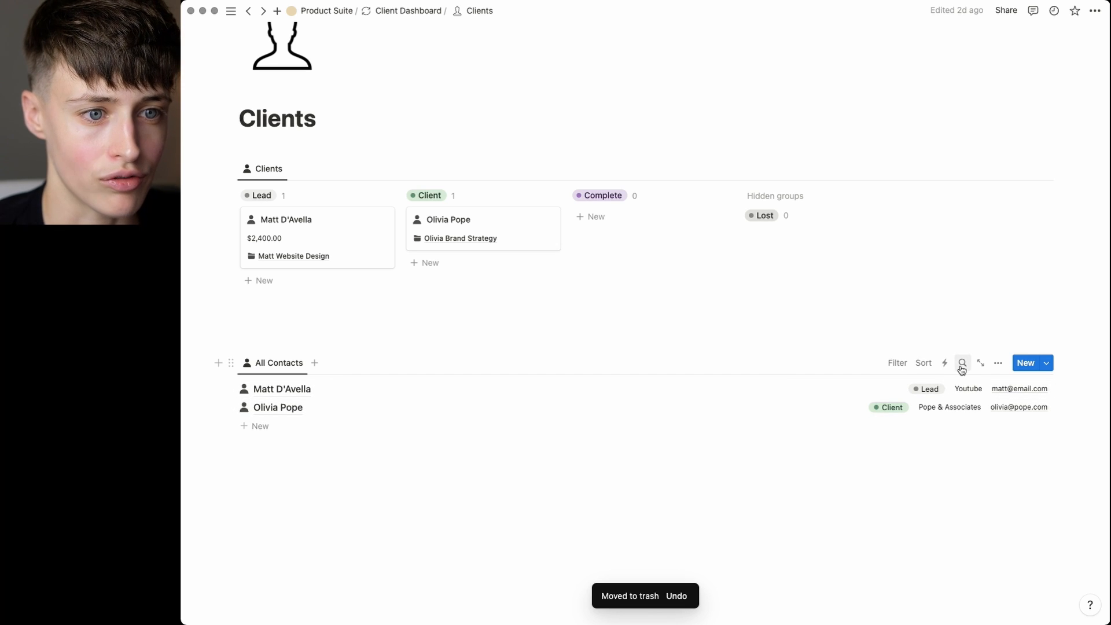
# Search All Contacts by the client's first name, clear the search, and check the list's filter options
pyautogui.write('Olivia')
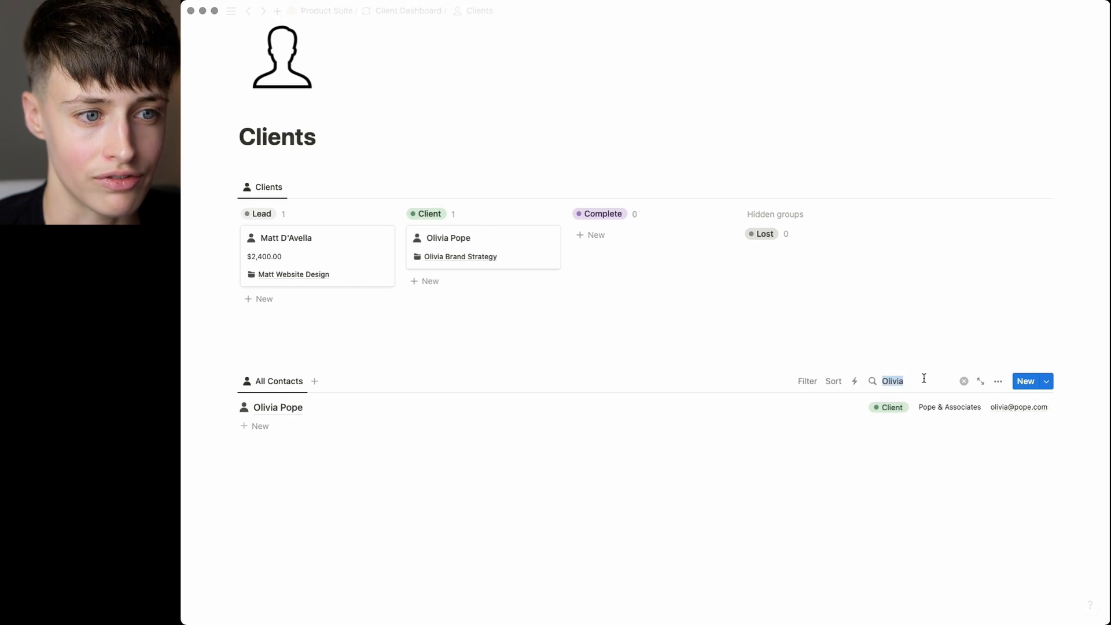
pyautogui.press('BackSpace')
pyautogui.click(897, 363)
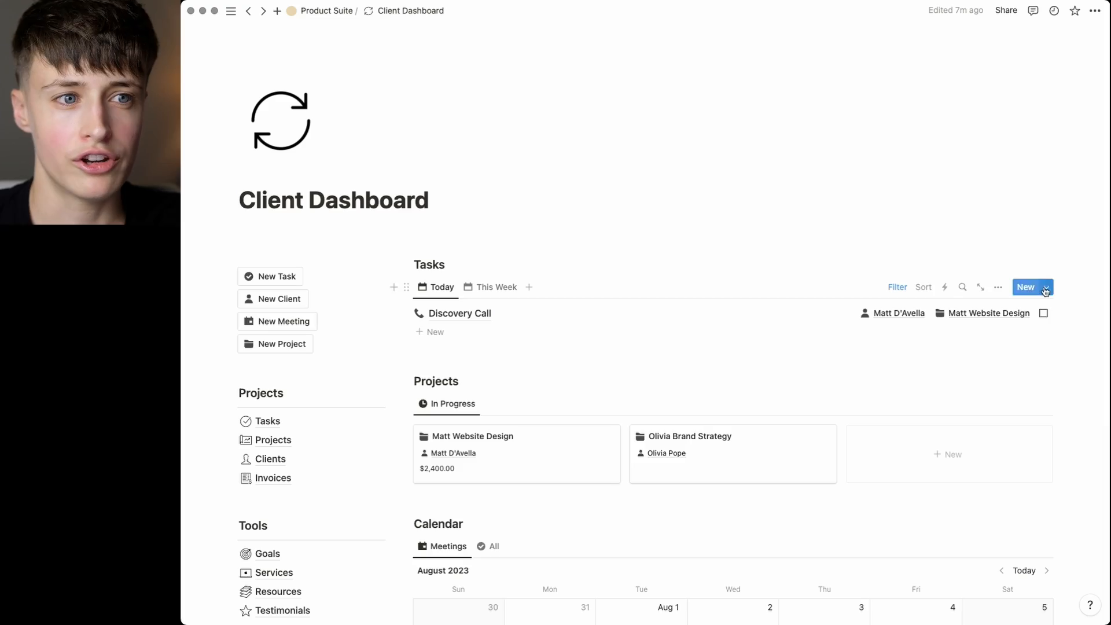
# Create a dashboard task from the Discovery Call template, look through its call script, and link it to the brand strategy client
pyautogui.click(1045, 287)
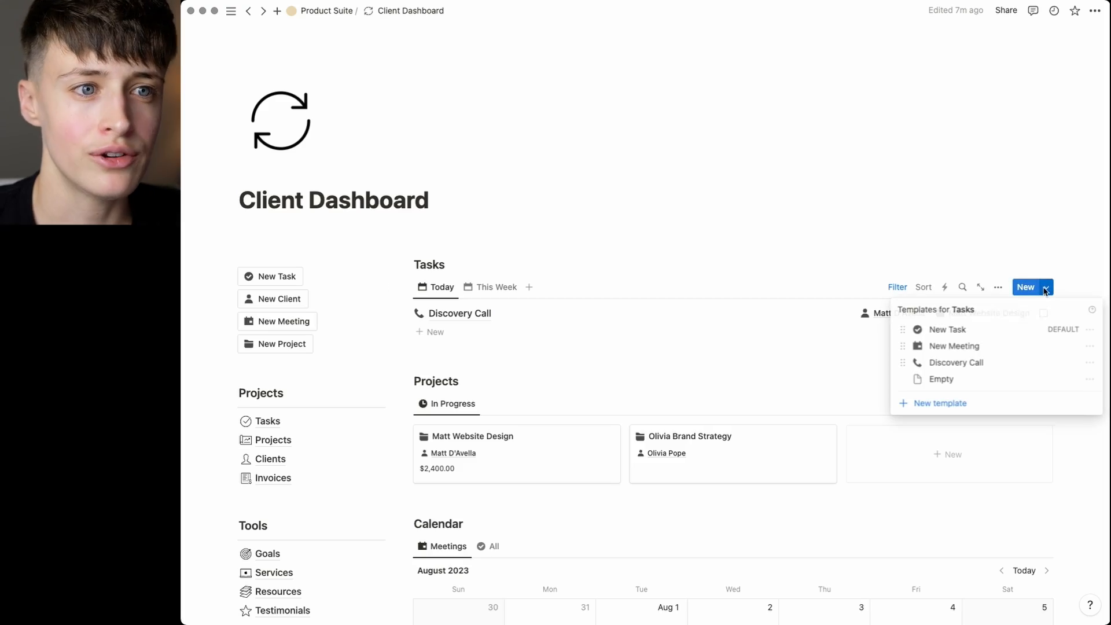
pyautogui.click(961, 363)
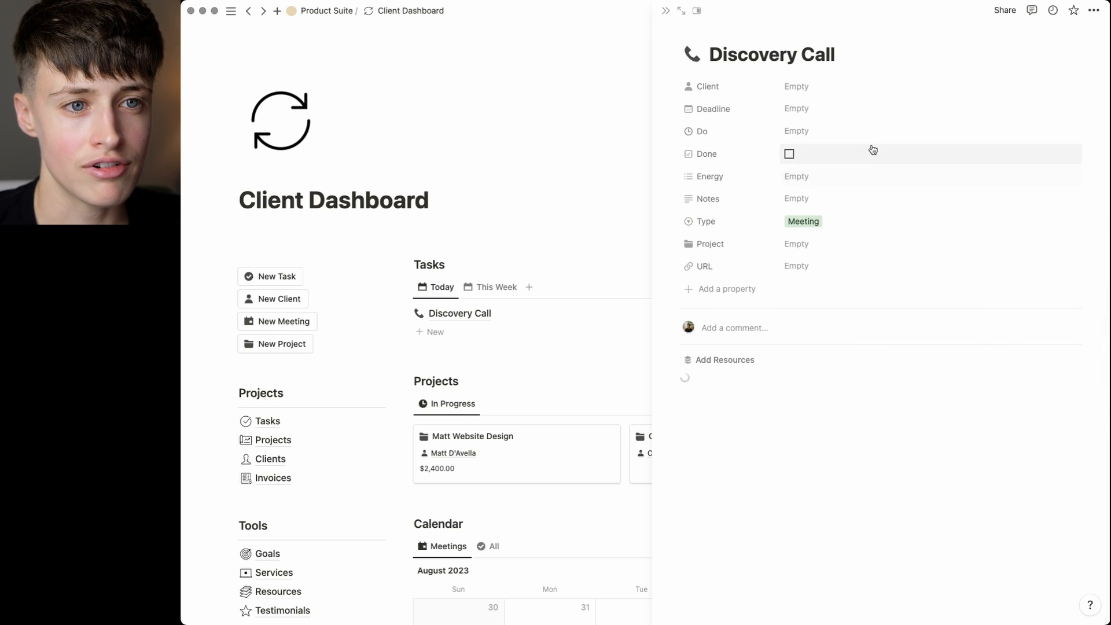
pyautogui.scroll(-10, 940, 326)
pyautogui.scroll(-4, 939, 326)
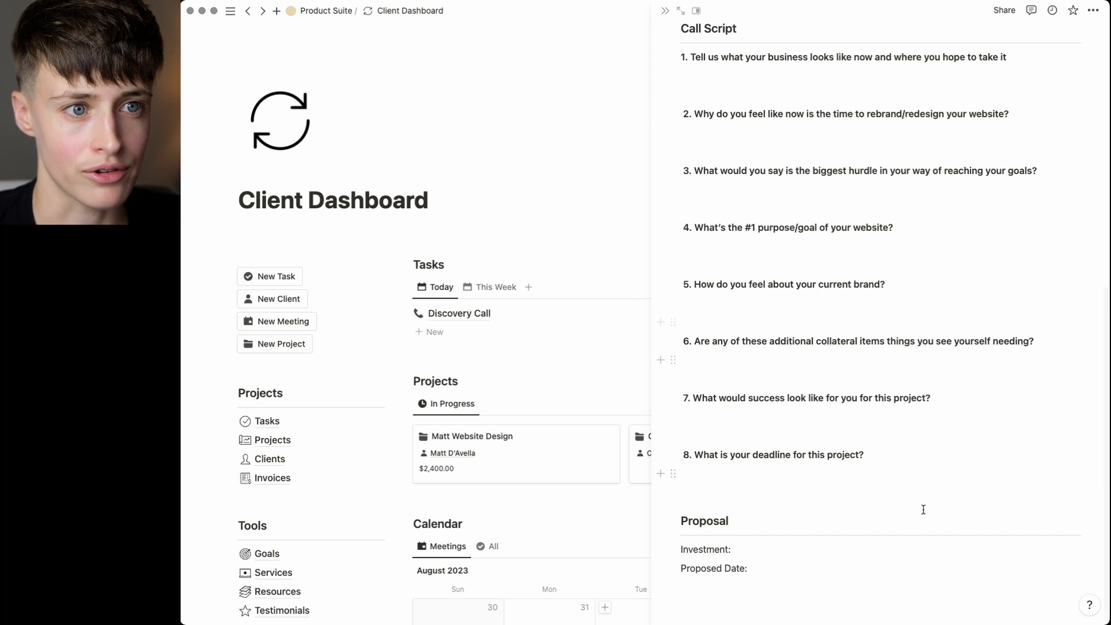
pyautogui.scroll(8, 915, 315)
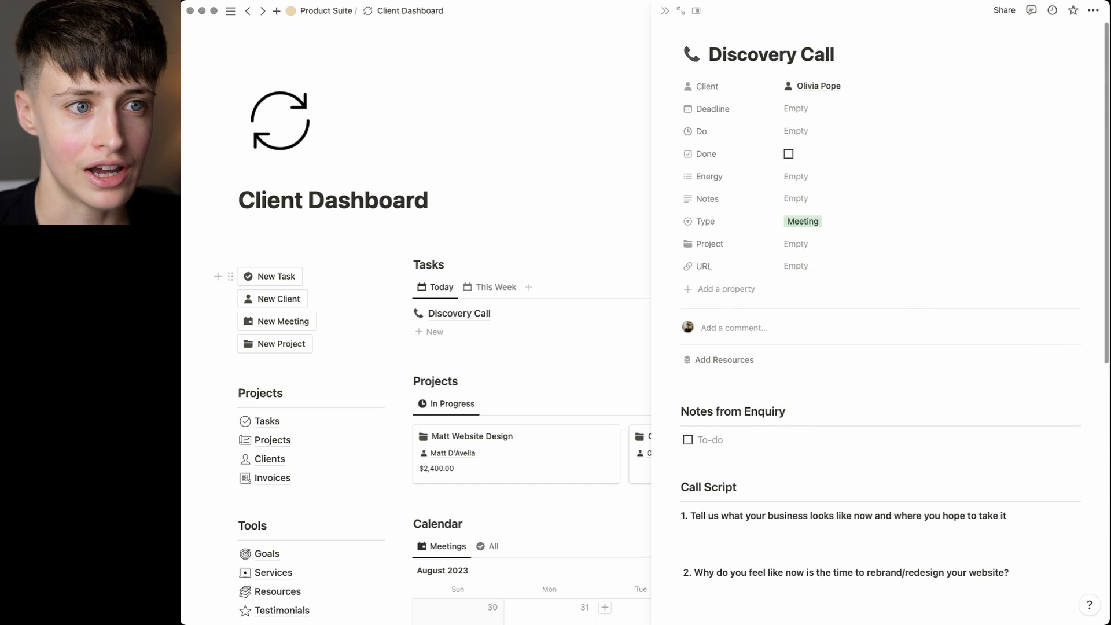
# Set the discovery call's Do date to September 4, 2023, keep its type as Meeting, and close the page
pyautogui.click(808, 132)
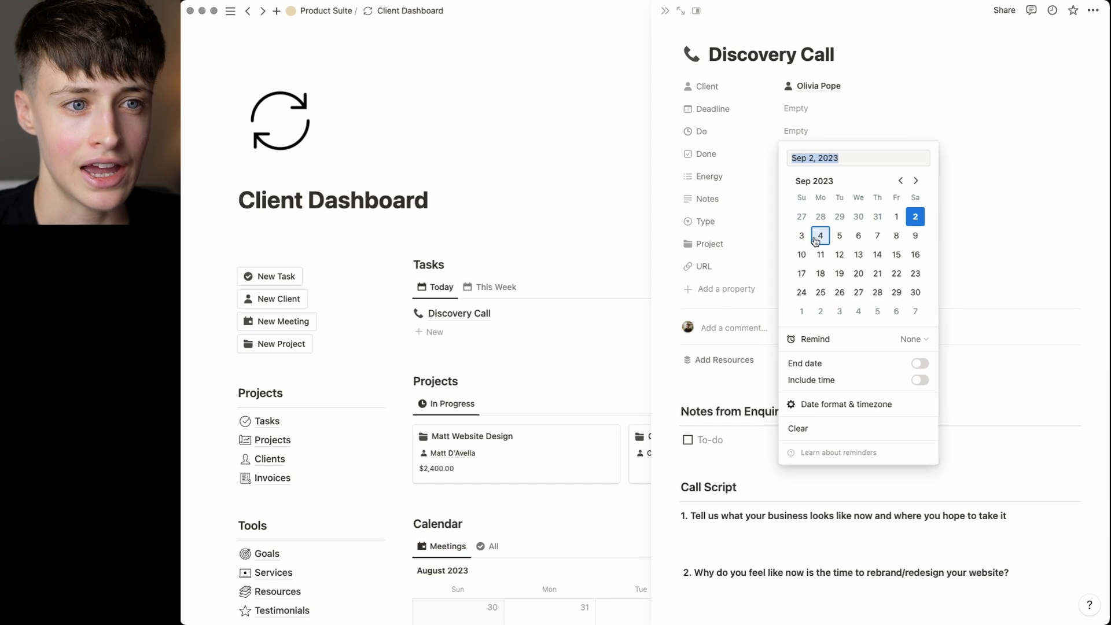
pyautogui.click(837, 123)
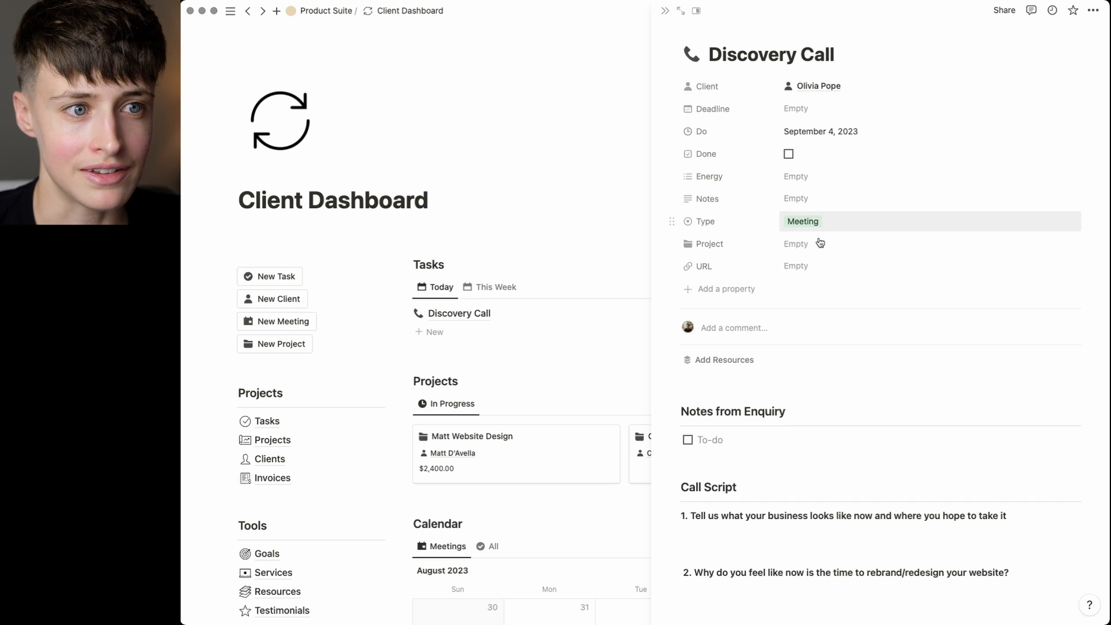
pyautogui.click(806, 268)
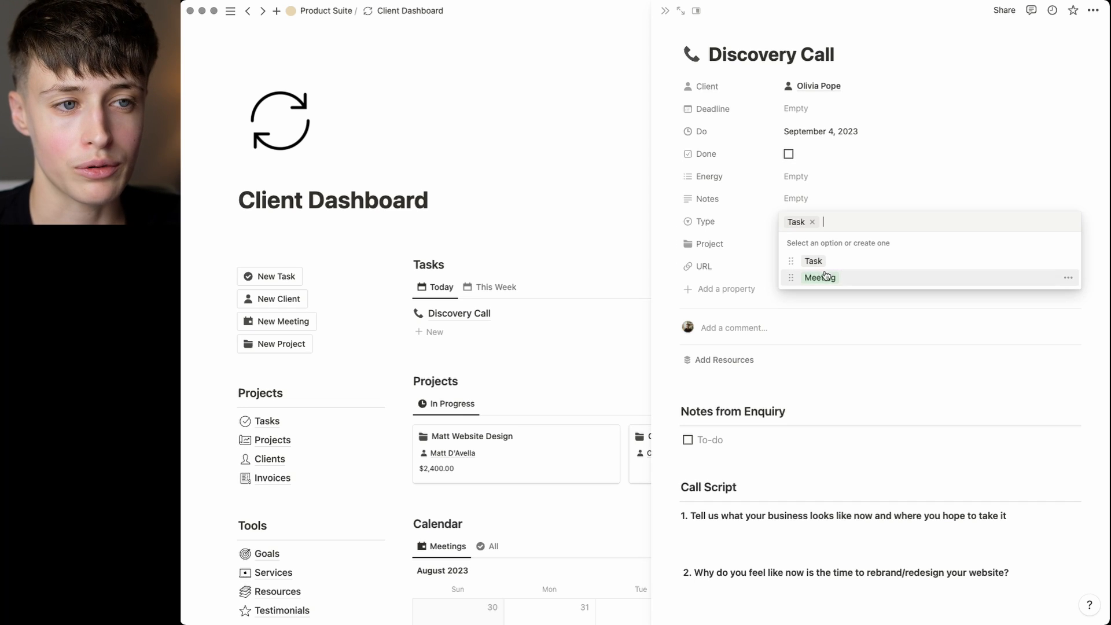
pyautogui.click(825, 277)
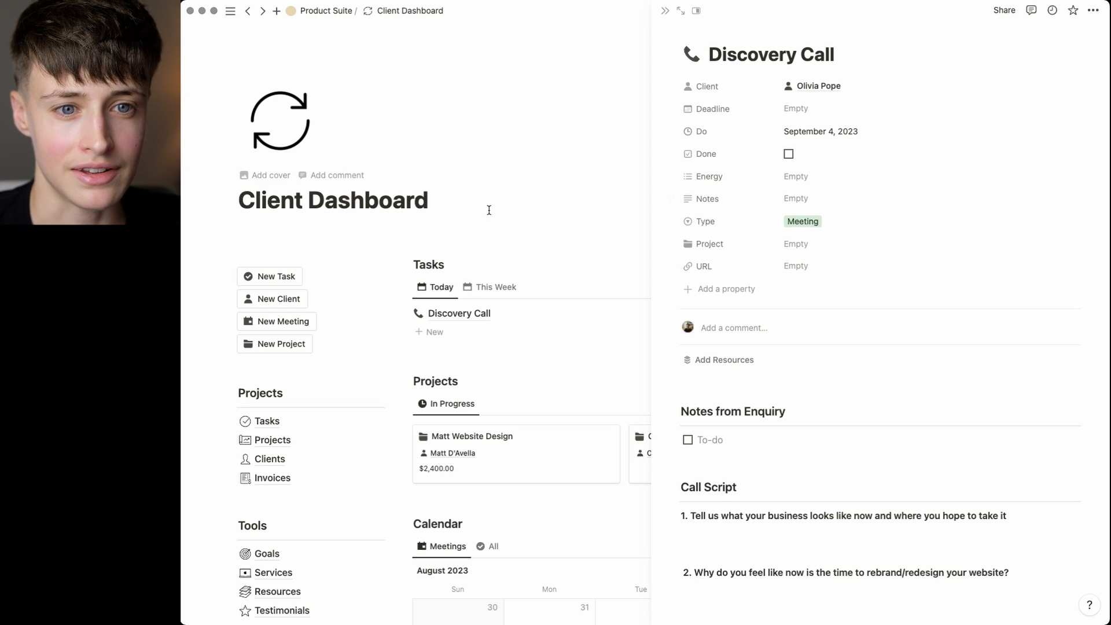
pyautogui.press('Escape')
# Open the Discovery Call task template for editing, look through its enquiry notes and call script, and close it
pyautogui.click(1045, 287)
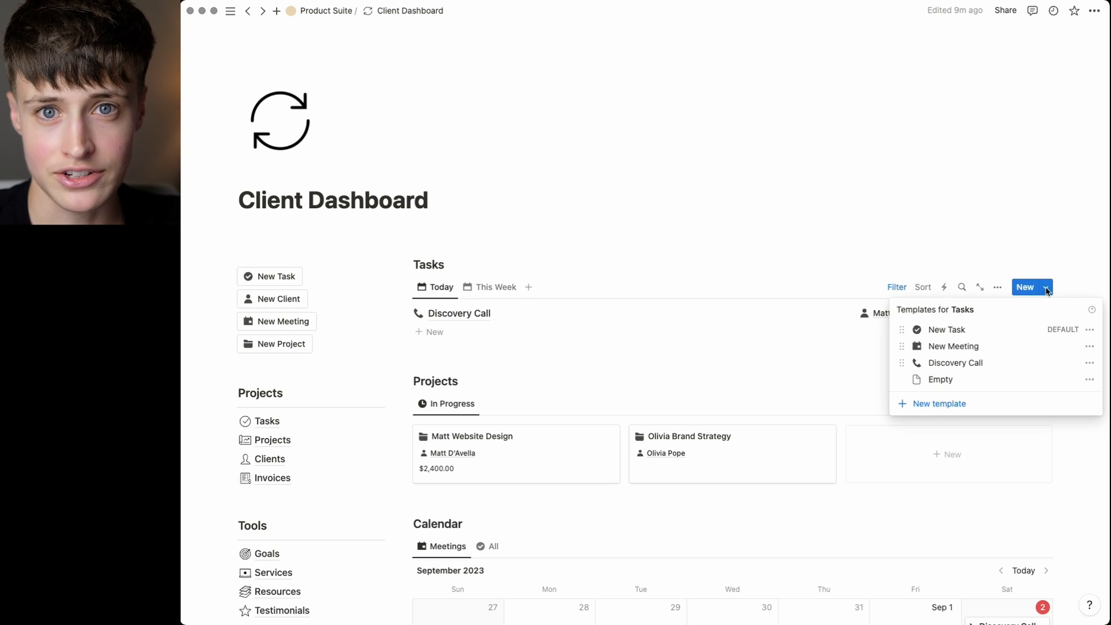
pyautogui.click(1088, 363)
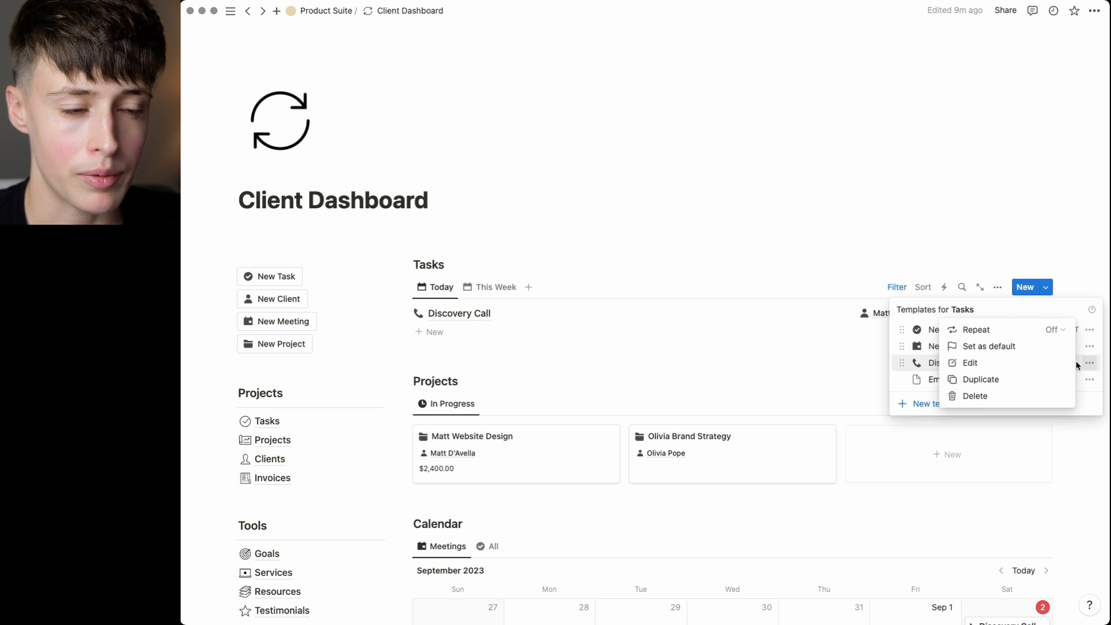
pyautogui.click(1021, 363)
pyautogui.scroll(-10, 706, 356)
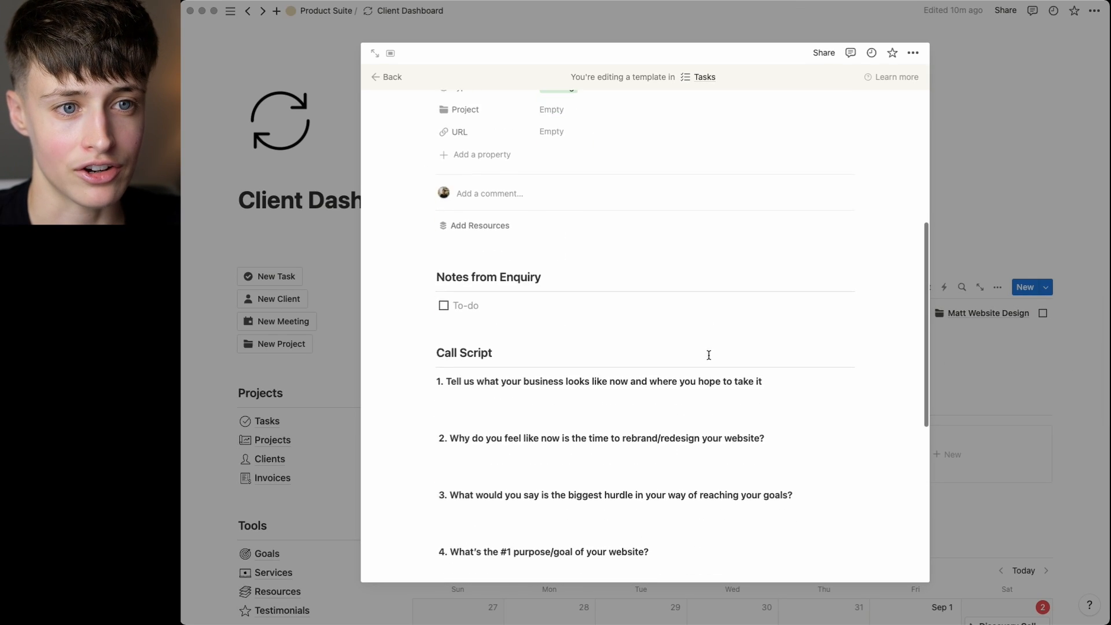
pyautogui.press('Escape')
# Create a new Tasks template named SEO Audit with the type Task
pyautogui.click(977, 403)
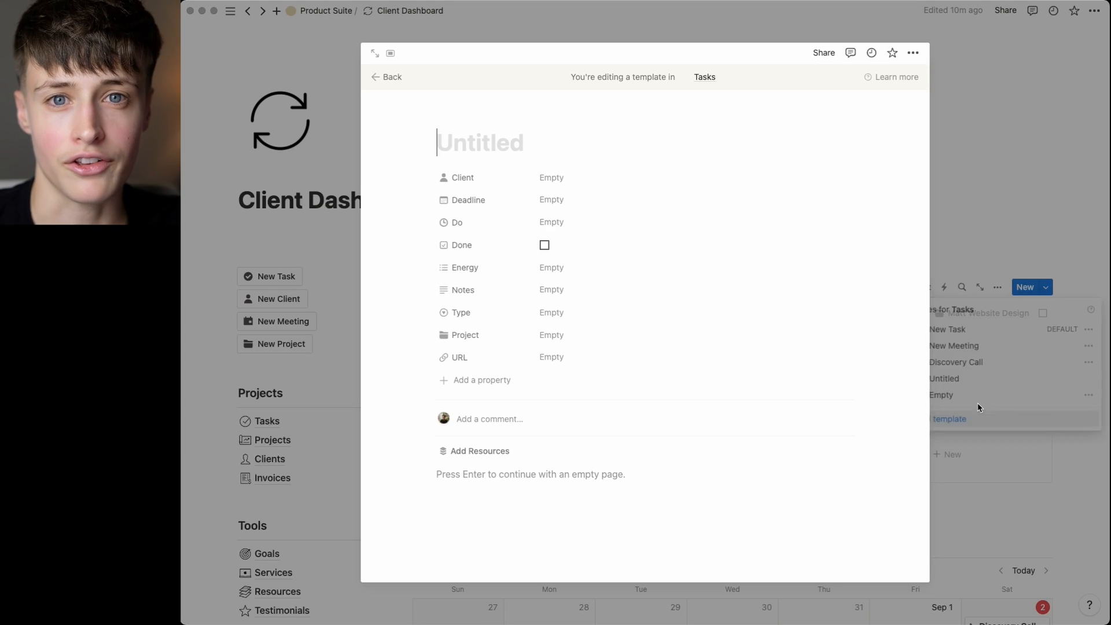
pyautogui.write('SEO Aud')
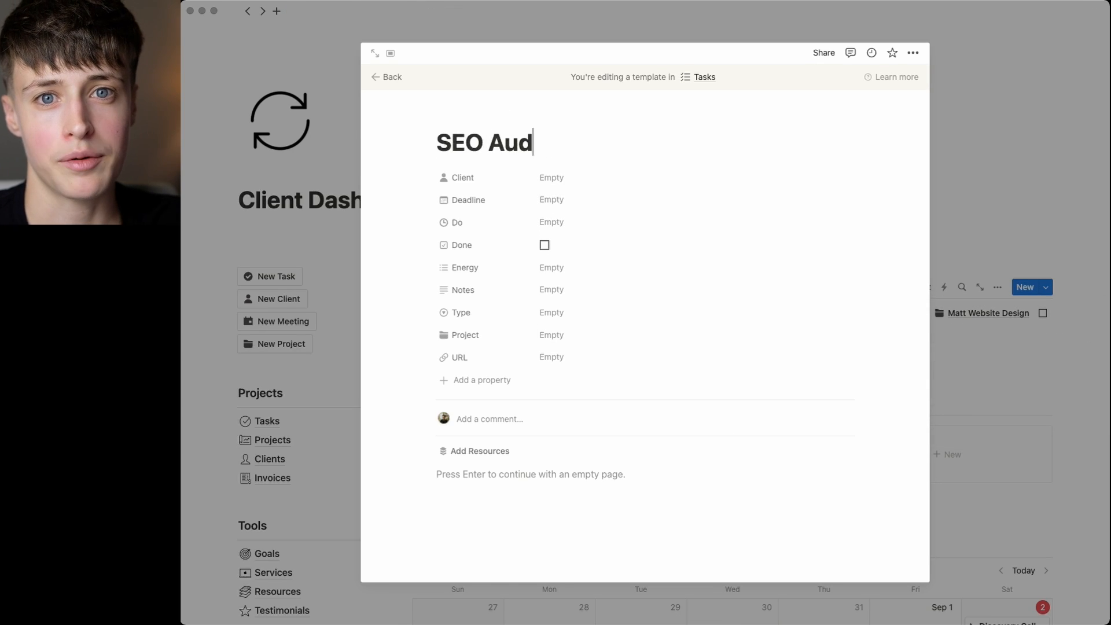
pyautogui.write('it')
pyautogui.click(565, 314)
pyautogui.click(565, 352)
# Link the SEO Checklist resource to the SEO Audit template and close the template
pyautogui.scroll(-1, 531, 408)
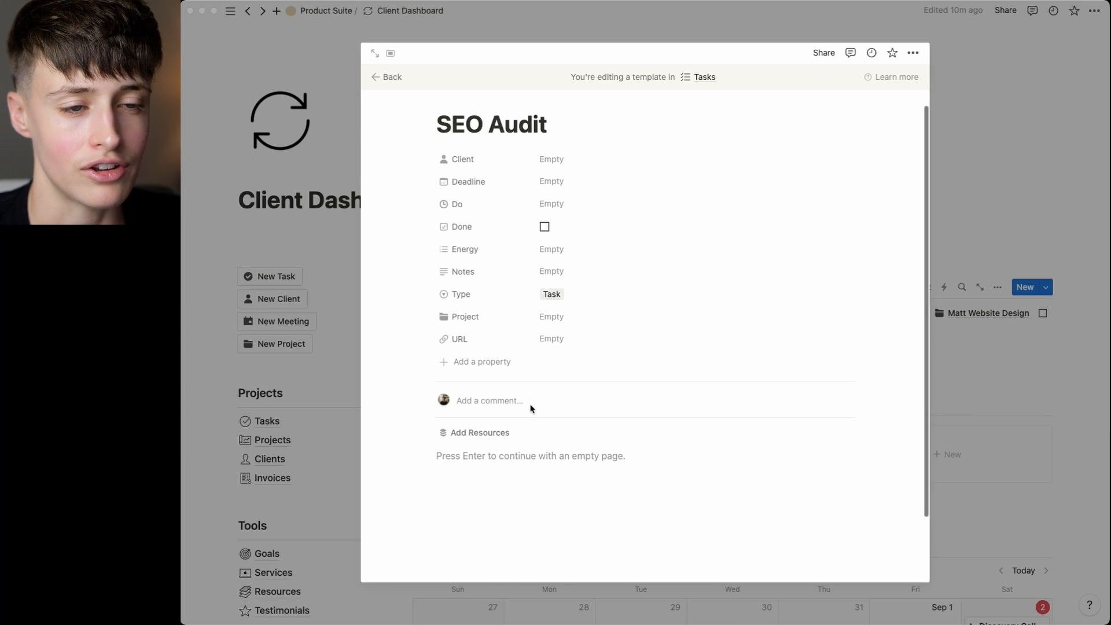
pyautogui.click(476, 421)
pyautogui.click(480, 536)
pyautogui.click(775, 389)
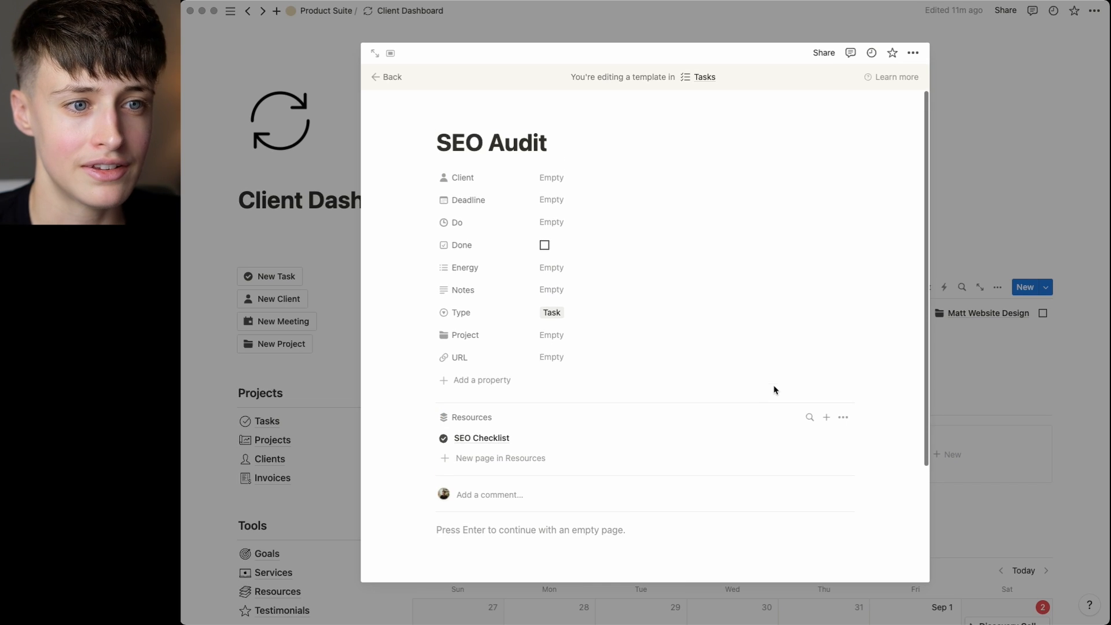
pyautogui.click(980, 98)
# Compare the All and Meetings views of the dashboard calendar
pyautogui.scroll(-8, 582, 209)
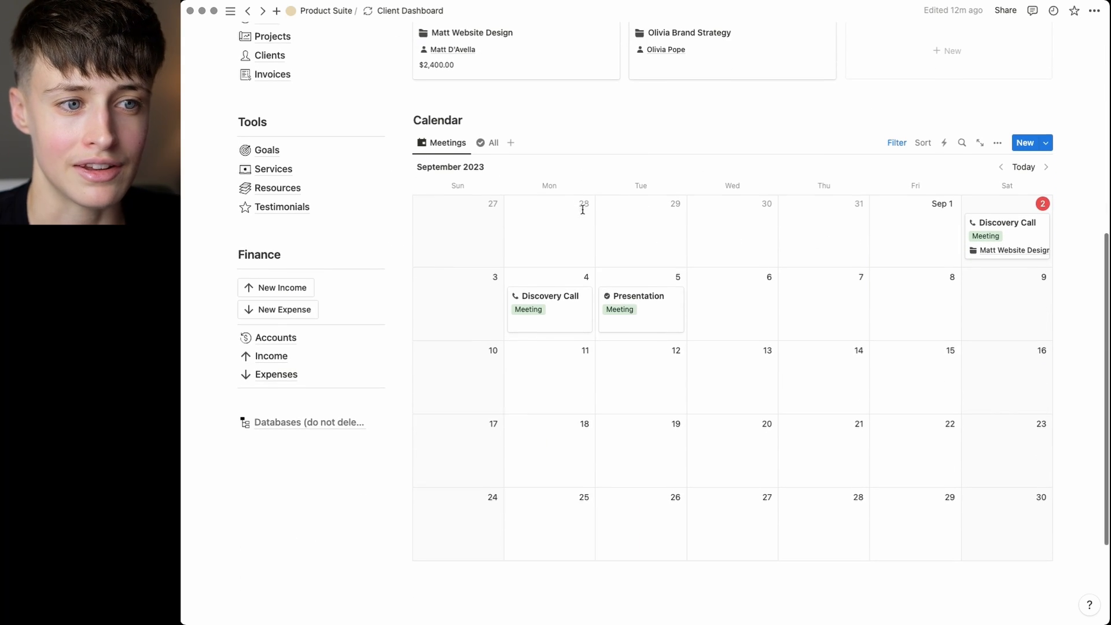
pyautogui.click(492, 142)
pyautogui.click(445, 142)
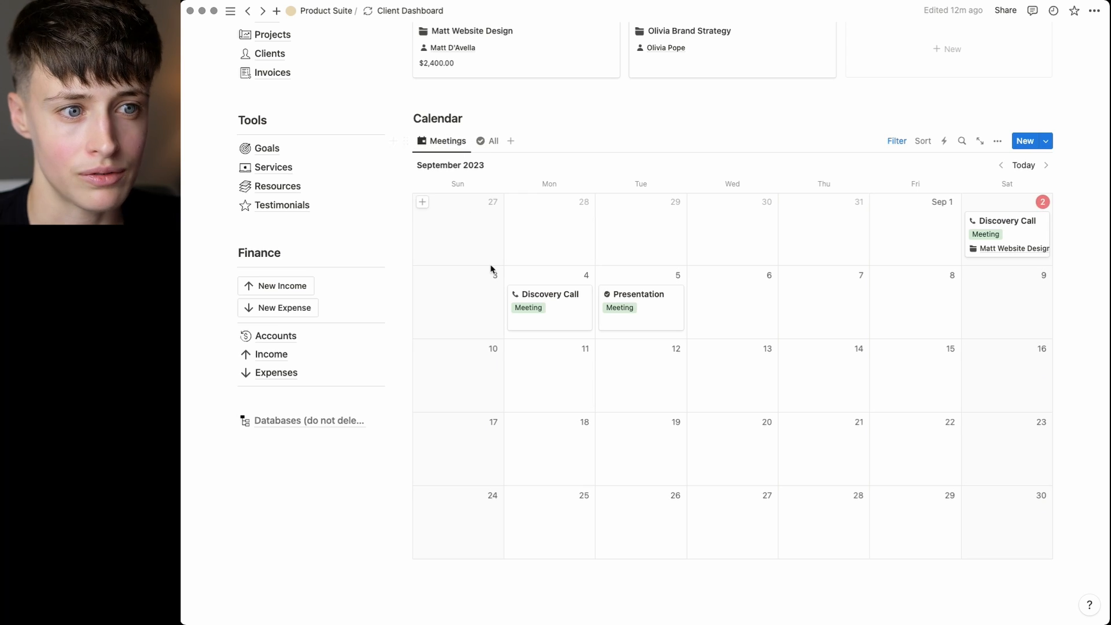
pyautogui.scroll(-1, 653, 281)
# Open the Presentation meeting on September 5 and add a reminder to its Do date
pyautogui.click(646, 270)
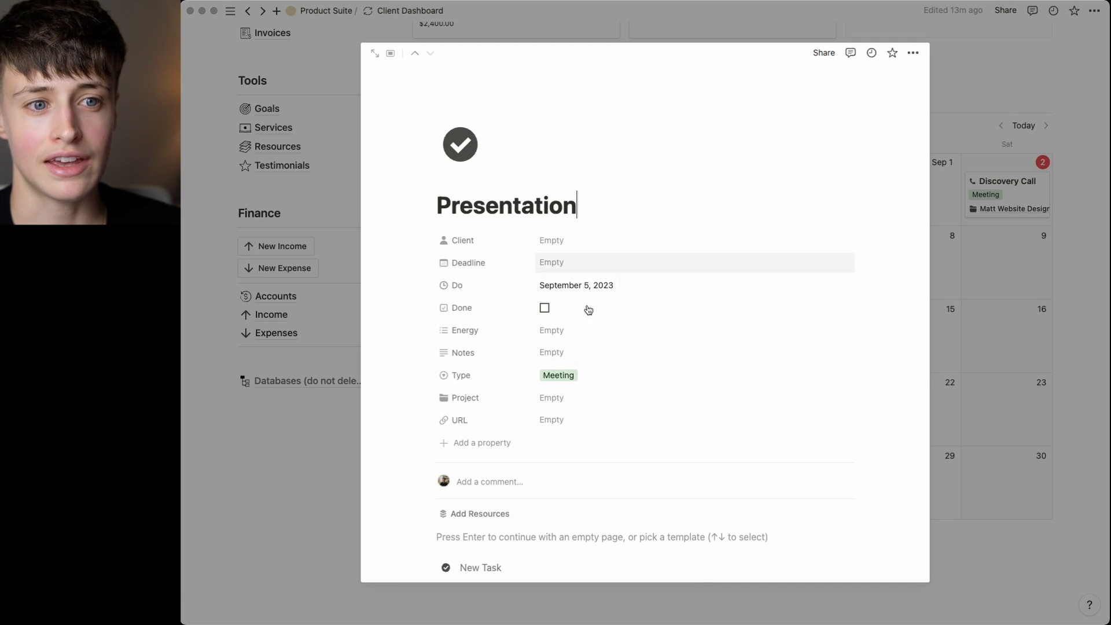
pyautogui.click(576, 285)
pyautogui.click(682, 493)
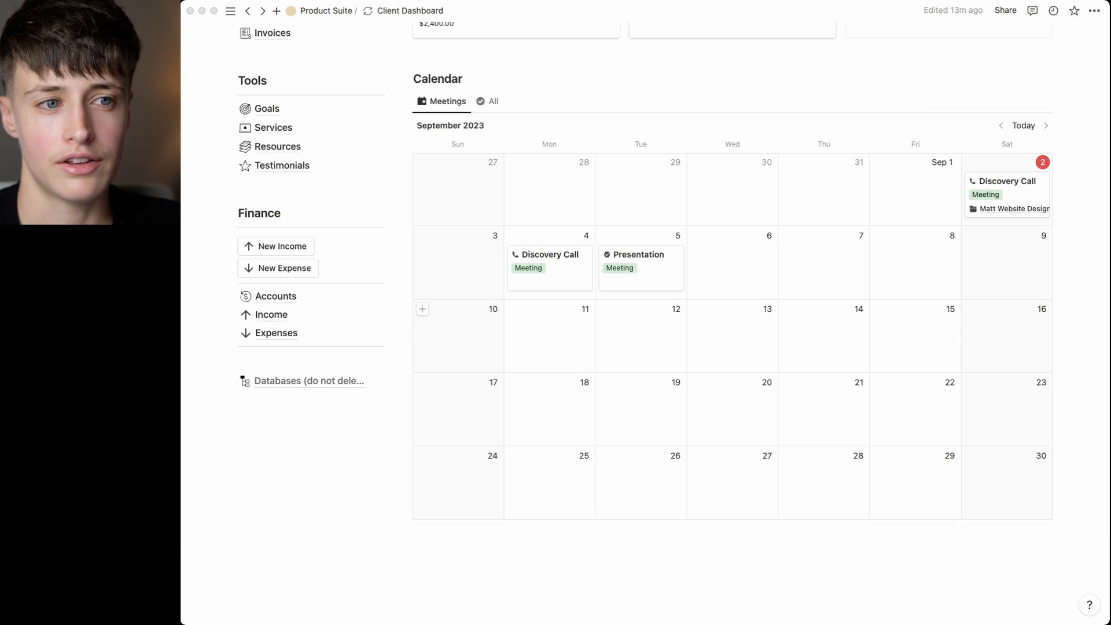
# On the Tasks page, link the Presentation and Discovery Call tasks in Quick Capture to the brand strategy project
pyautogui.scroll(4, 417, 252)
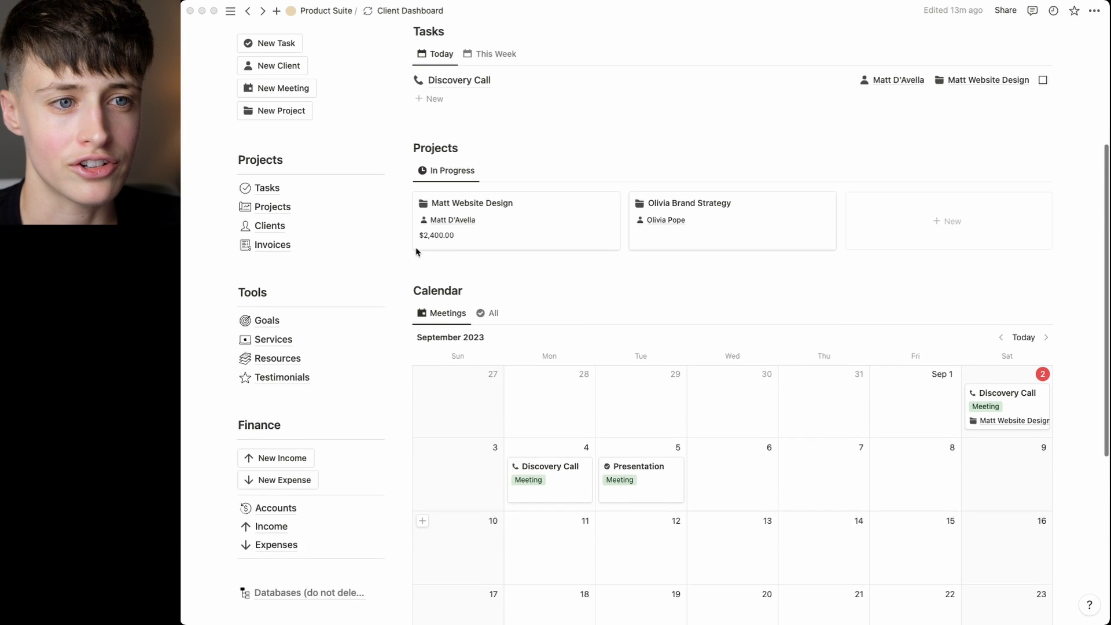
pyautogui.click(277, 205)
pyautogui.click(672, 278)
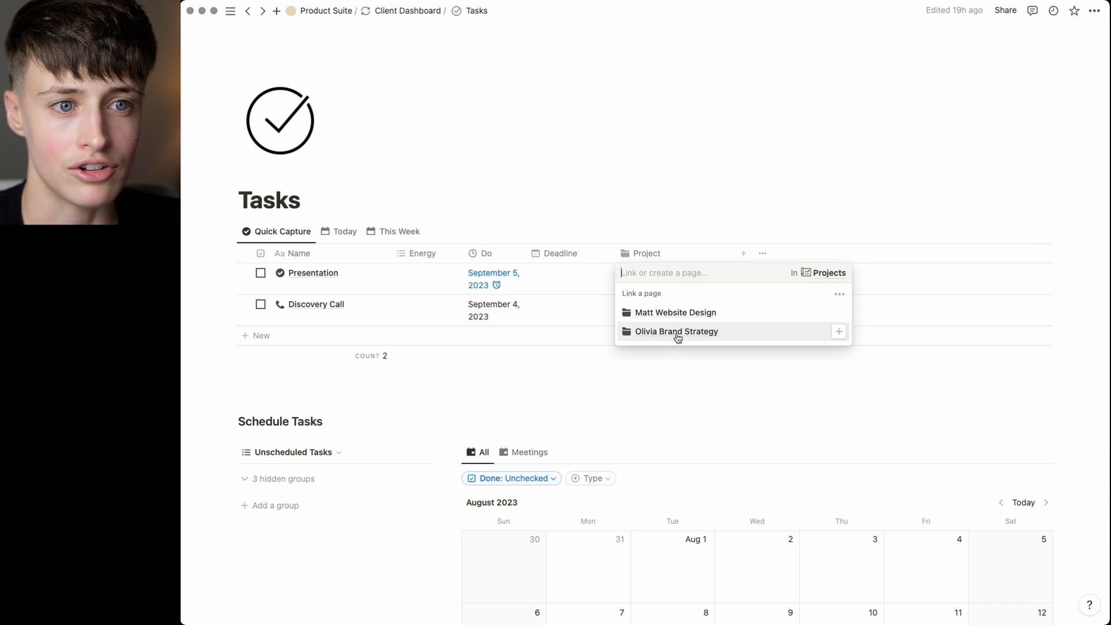
pyautogui.click(677, 332)
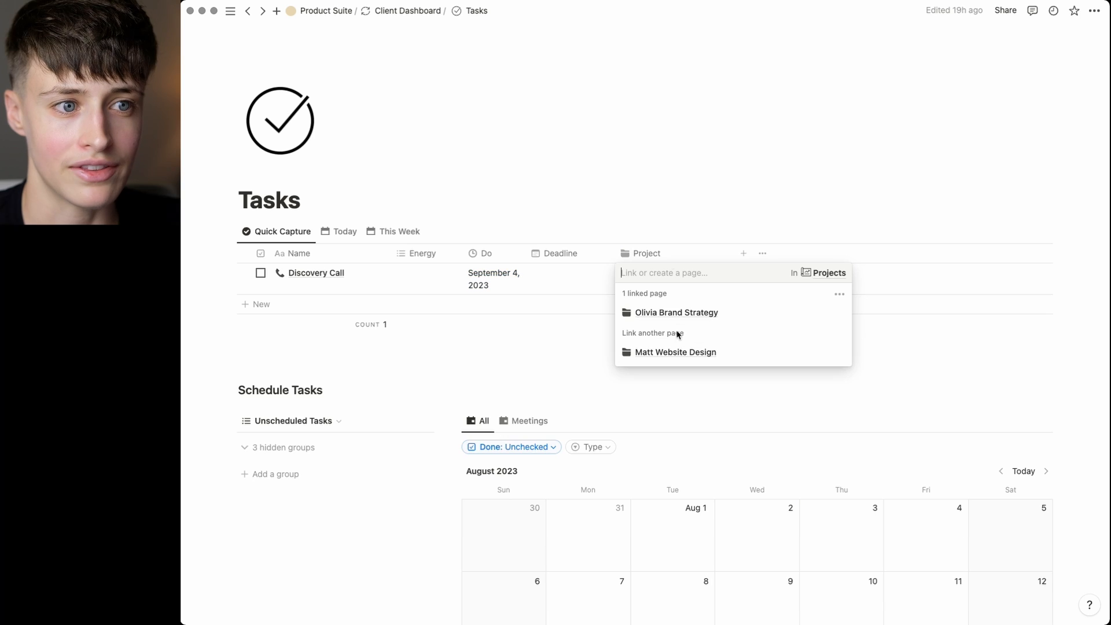
pyautogui.click(662, 194)
pyautogui.click(663, 282)
pyautogui.click(668, 315)
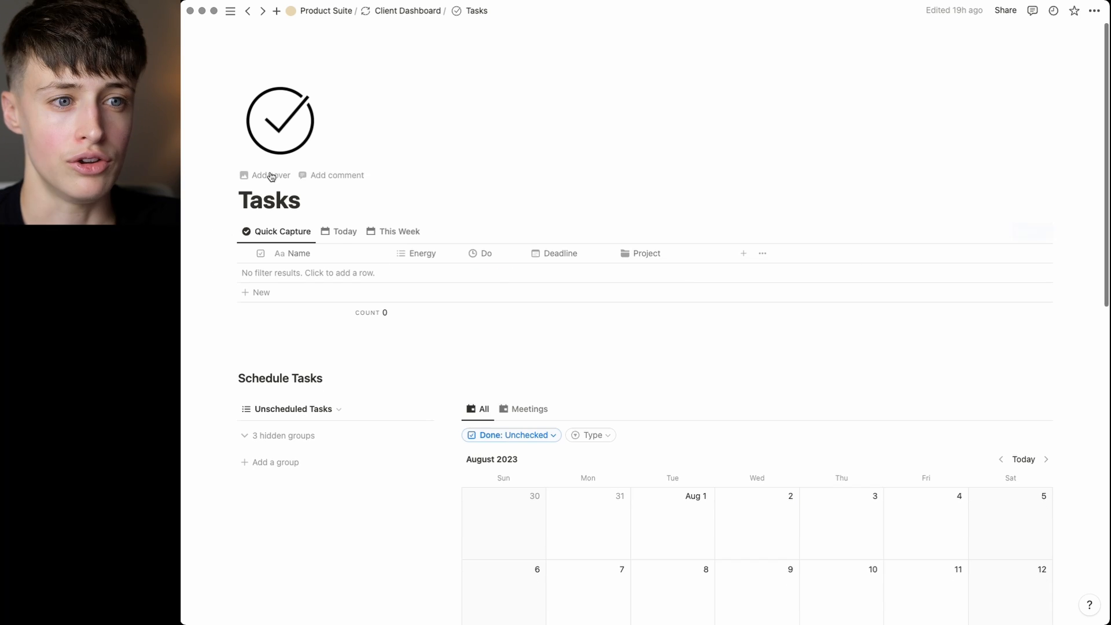
# Check the Today and This Week task views, and schedule Send Proposal on August 30 and Follow up on August 31
pyautogui.click(344, 235)
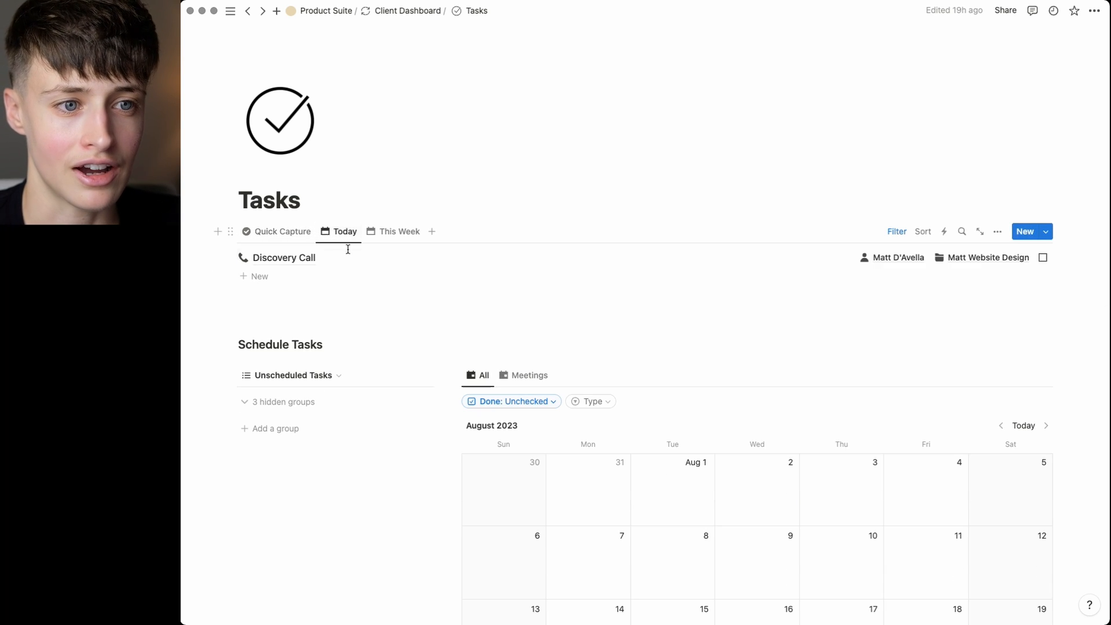
pyautogui.click(407, 235)
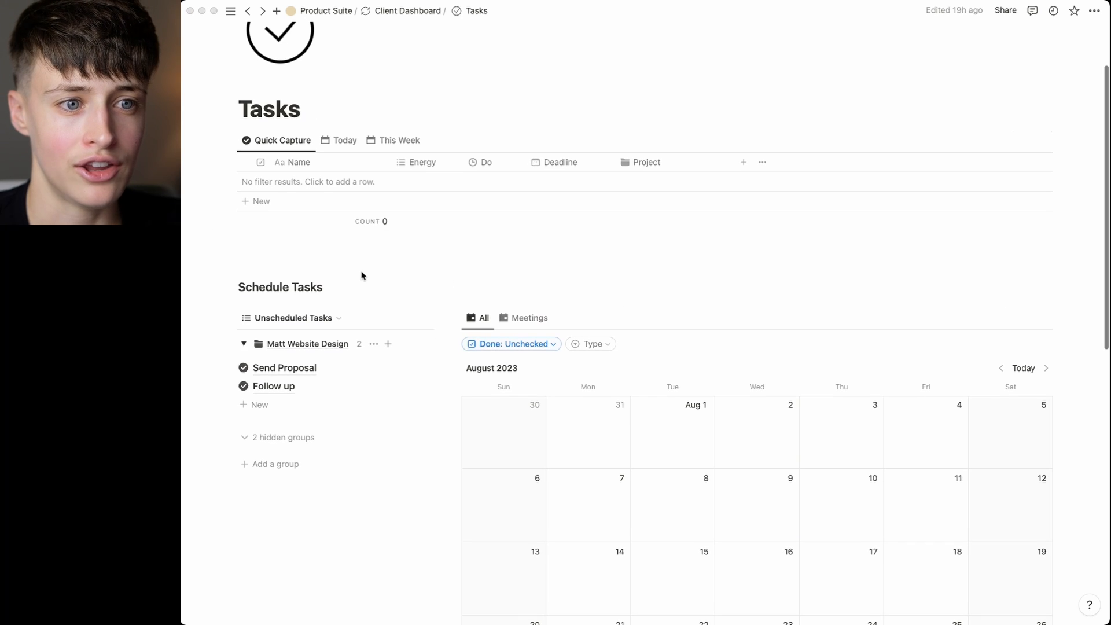
pyautogui.scroll(-5, 385, 435)
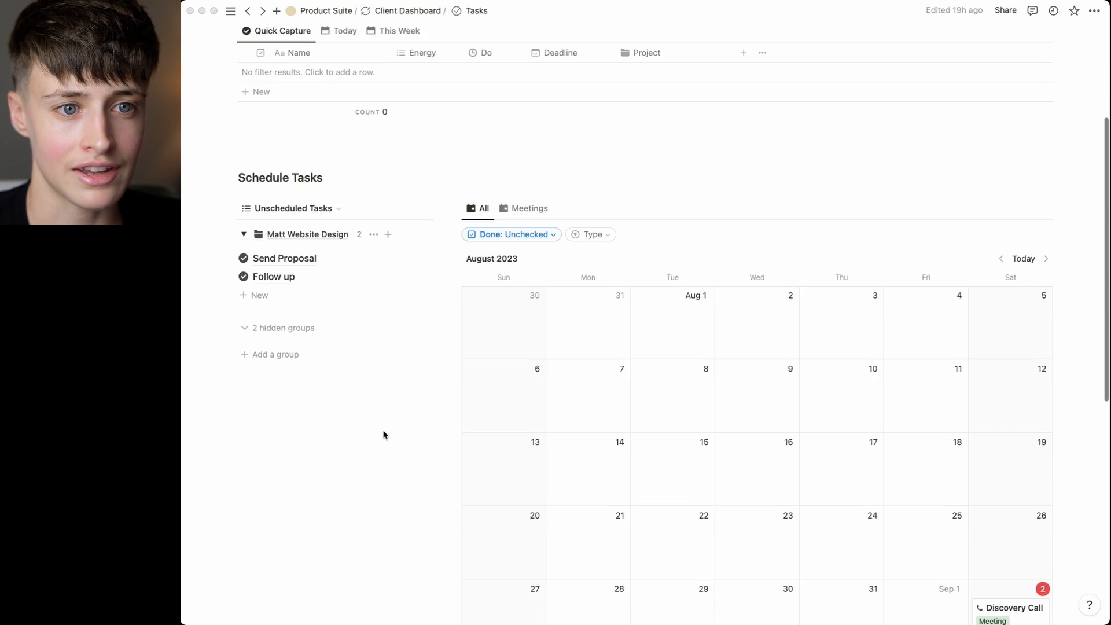
pyautogui.moveTo(284, 158); pyautogui.dragTo(841, 509)
# Show the Client and Type properties on the cards of the By Project board under Overview of projects
pyautogui.scroll(-3, 820, 466)
pyautogui.scroll(-2, 820, 466)
pyautogui.click(414, 461)
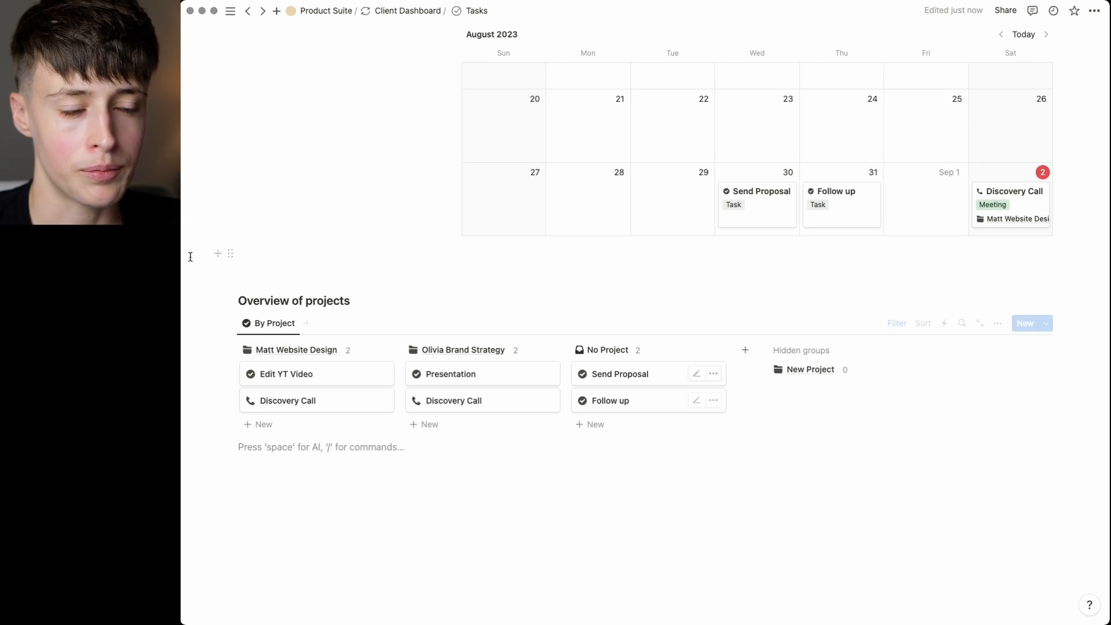
pyautogui.click(995, 325)
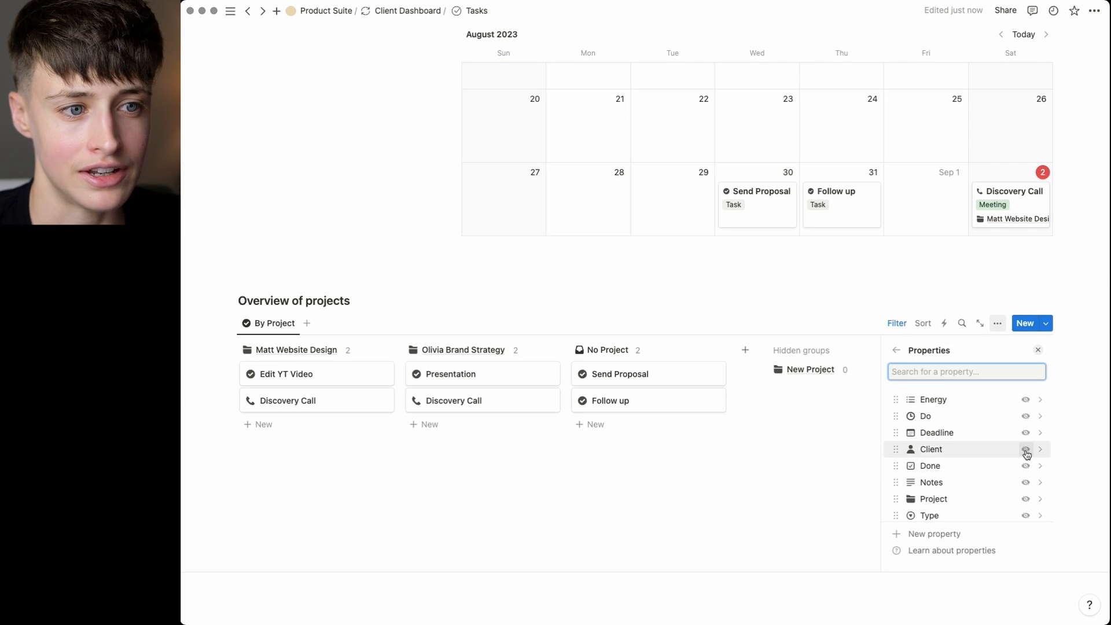
pyautogui.click(1026, 454)
pyautogui.click(1025, 467)
pyautogui.click(1025, 465)
pyautogui.click(1025, 424)
pyautogui.click(1025, 408)
pyautogui.scroll(-1, 992, 454)
pyautogui.click(1026, 435)
pyautogui.scroll(2, 1009, 437)
pyautogui.scroll(-2, 1011, 455)
pyautogui.click(1025, 452)
pyautogui.click(1025, 429)
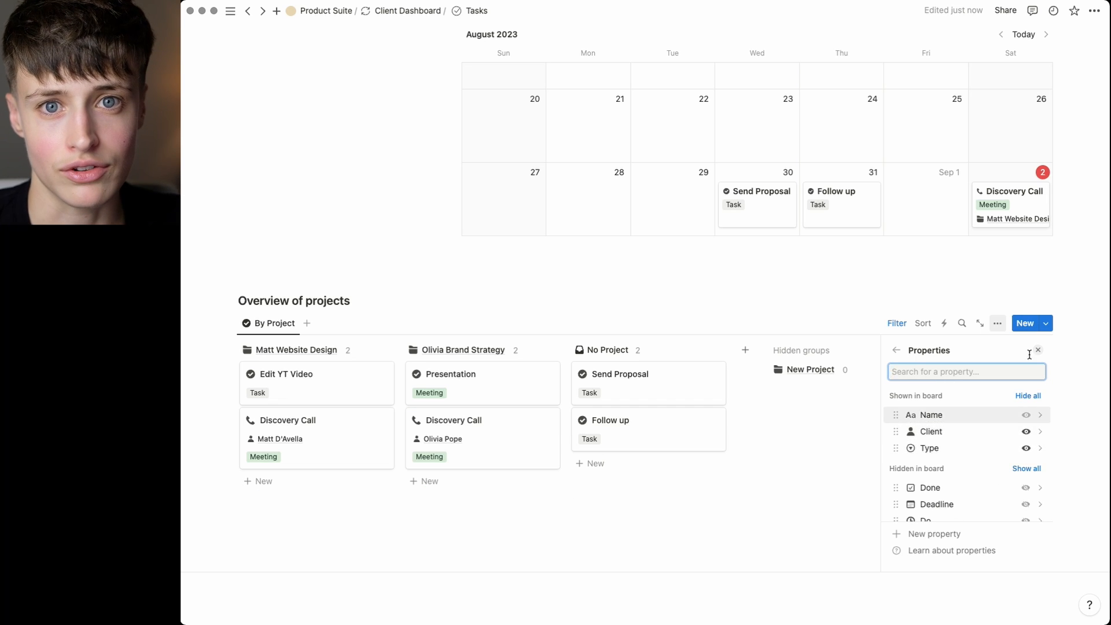
pyautogui.click(1037, 350)
# Return to the Client Dashboard and open the brand strategy project
pyautogui.scroll(10, 480, 226)
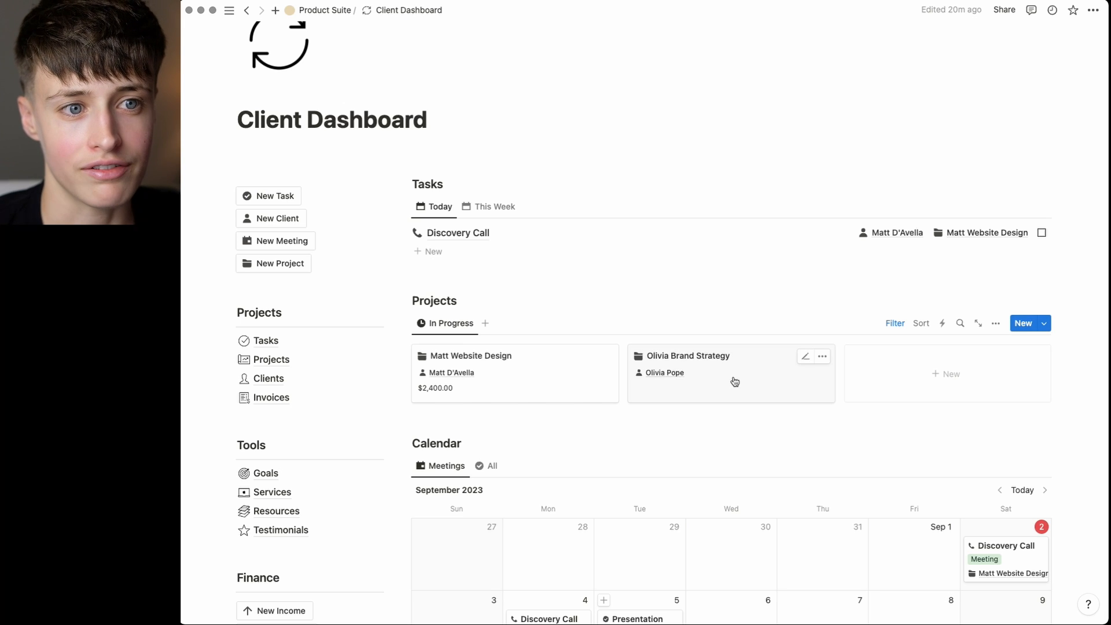
pyautogui.click(734, 381)
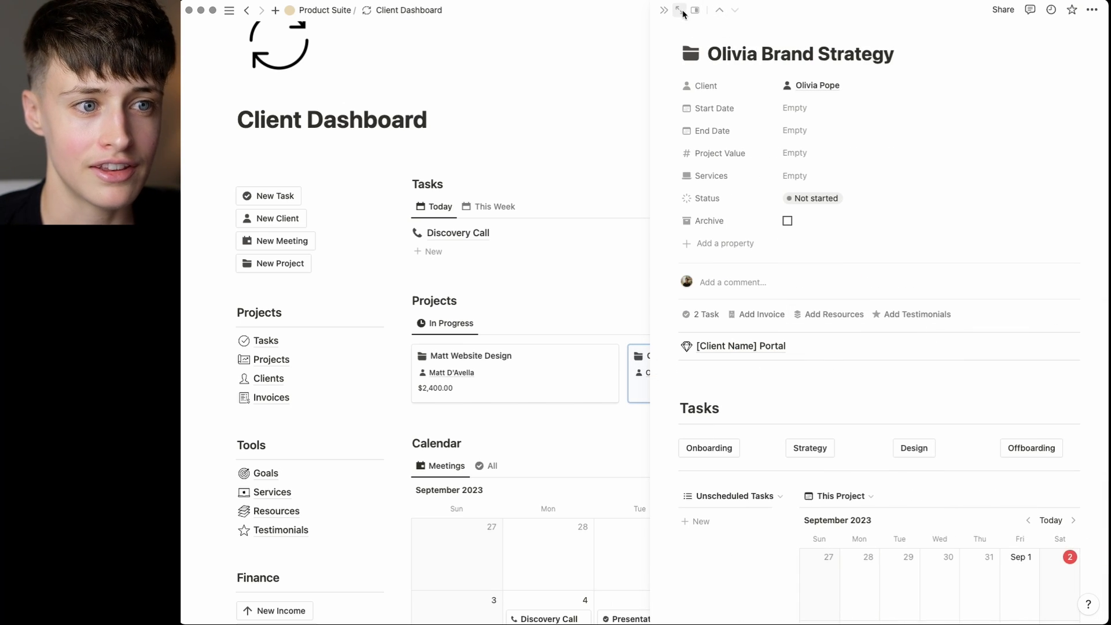
# Open the brand strategy project as a full page and compare its task calendar for this project and for all projects
pyautogui.click(681, 10)
pyautogui.scroll(-5, 711, 315)
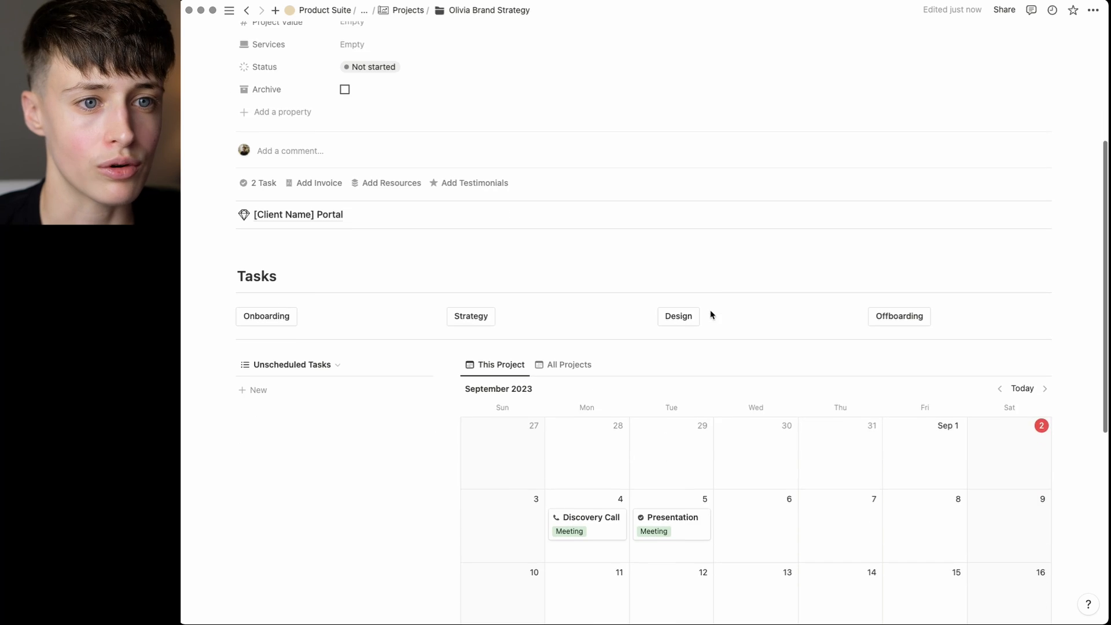
pyautogui.scroll(2, 712, 310)
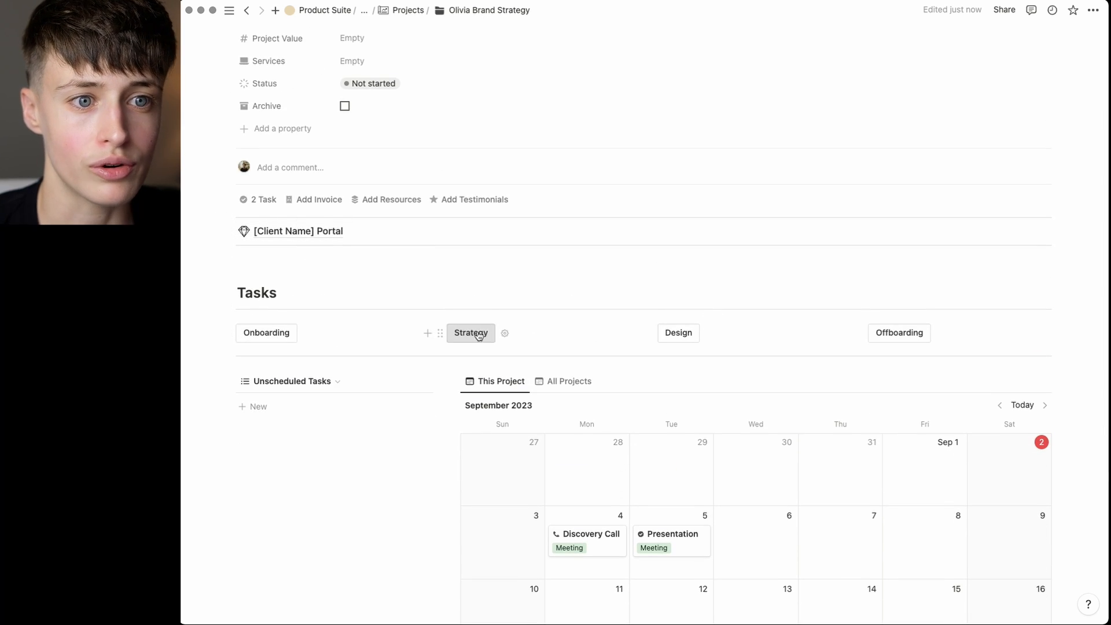
pyautogui.scroll(-5, 875, 340)
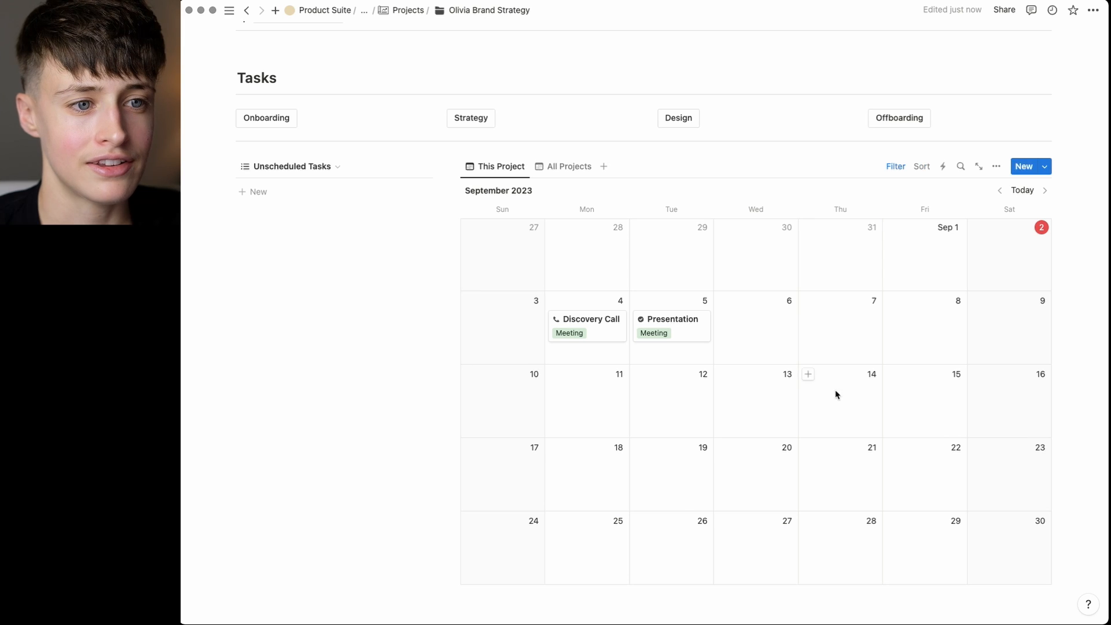
pyautogui.click(572, 168)
pyautogui.click(509, 168)
pyautogui.scroll(5, 462, 197)
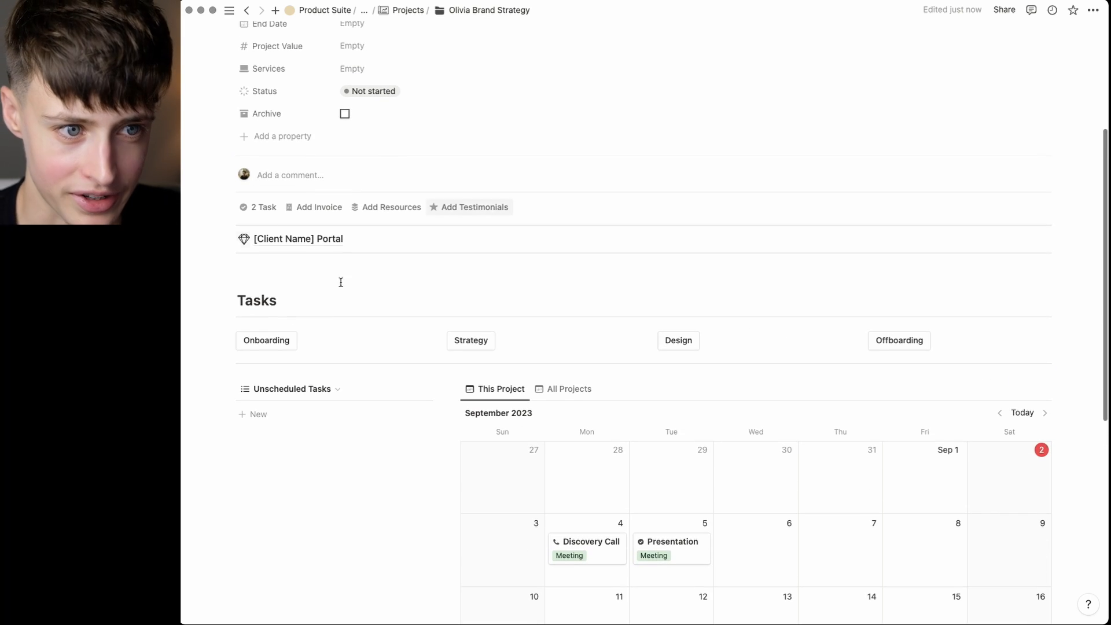
# Generate the Onboarding, Strategy, Design and Offboarding task sets in the project's Tasks section
pyautogui.click(266, 340)
pyautogui.click(458, 345)
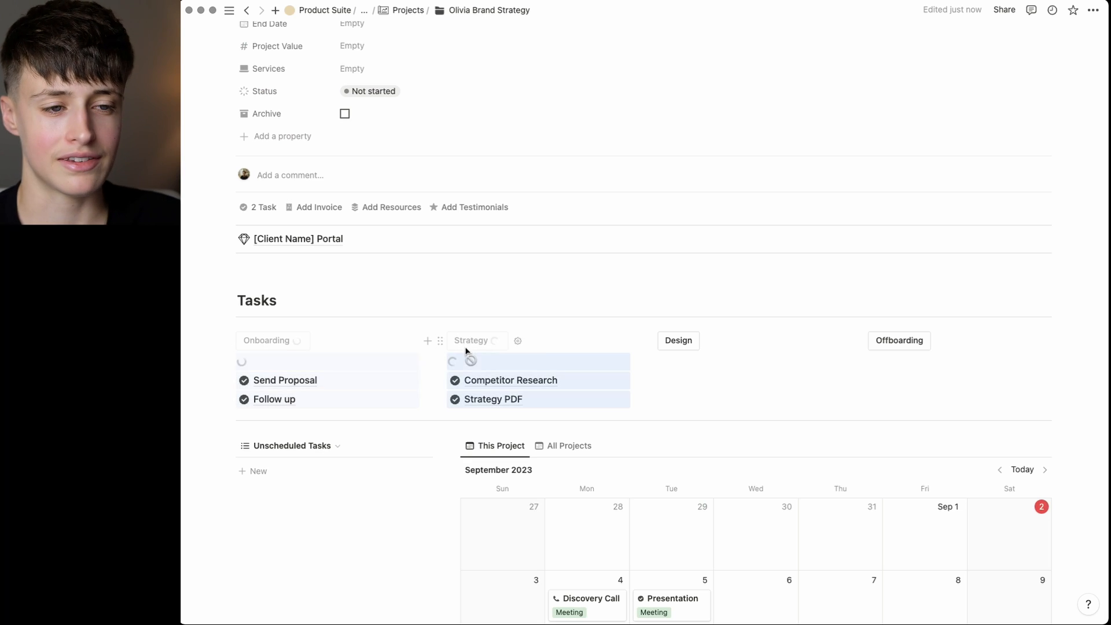
pyautogui.click(673, 346)
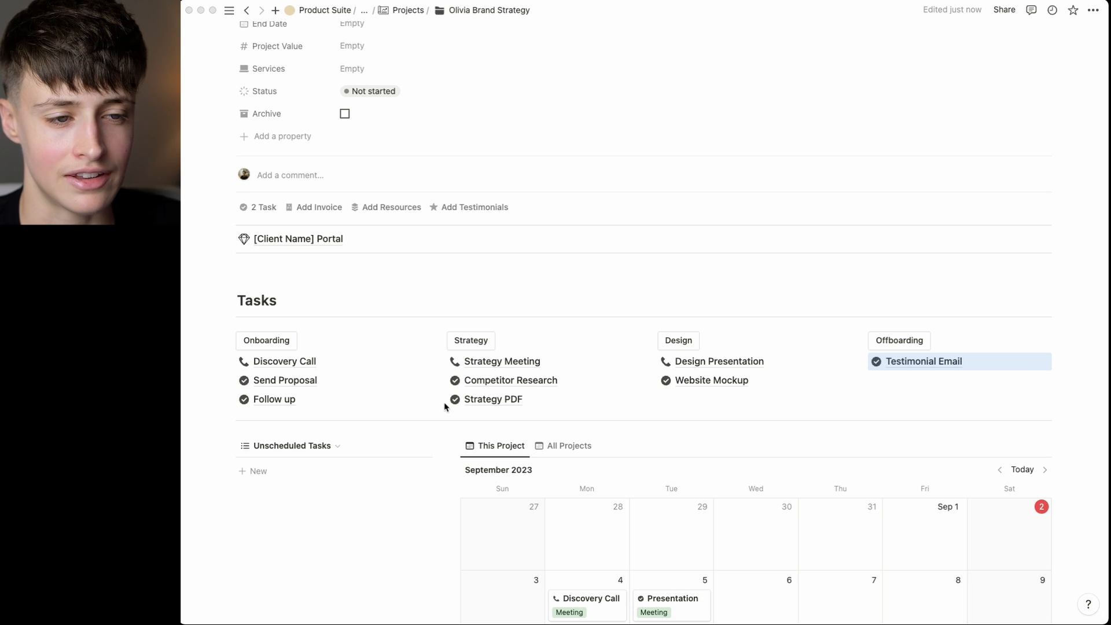
# Move the generated tasks of all four phases into the Unscheduled Tasks list
pyautogui.moveTo(666, 406); pyautogui.dragTo(694, 366)
pyautogui.moveTo(651, 362); pyautogui.dragTo(289, 516)
pyautogui.moveTo(875, 363); pyautogui.dragTo(297, 555)
# Schedule the unscheduled Discovery Call and Send Proposal on September 6 and Follow up on September 7 in the project calendar
pyautogui.scroll(-4, 297, 556)
pyautogui.moveTo(284, 105); pyautogui.dragTo(755, 324)
pyautogui.moveTo(274, 104); pyautogui.dragTo(840, 289)
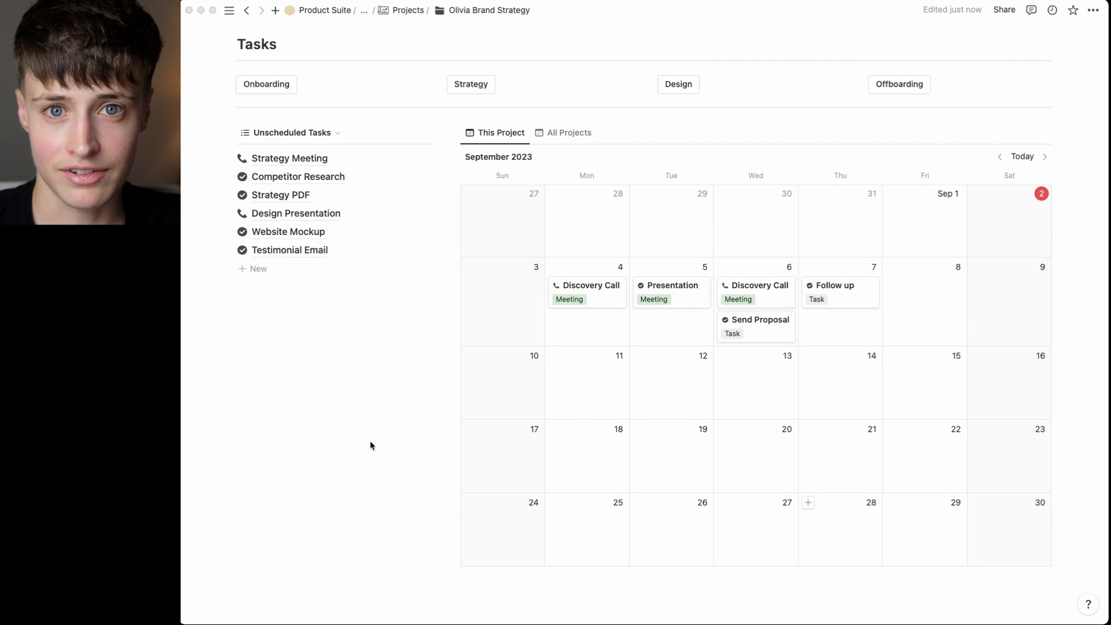
# Look through the call script inside the September 6 Discovery Call task and close the task
pyautogui.click(776, 297)
pyautogui.scroll(-15, 749, 379)
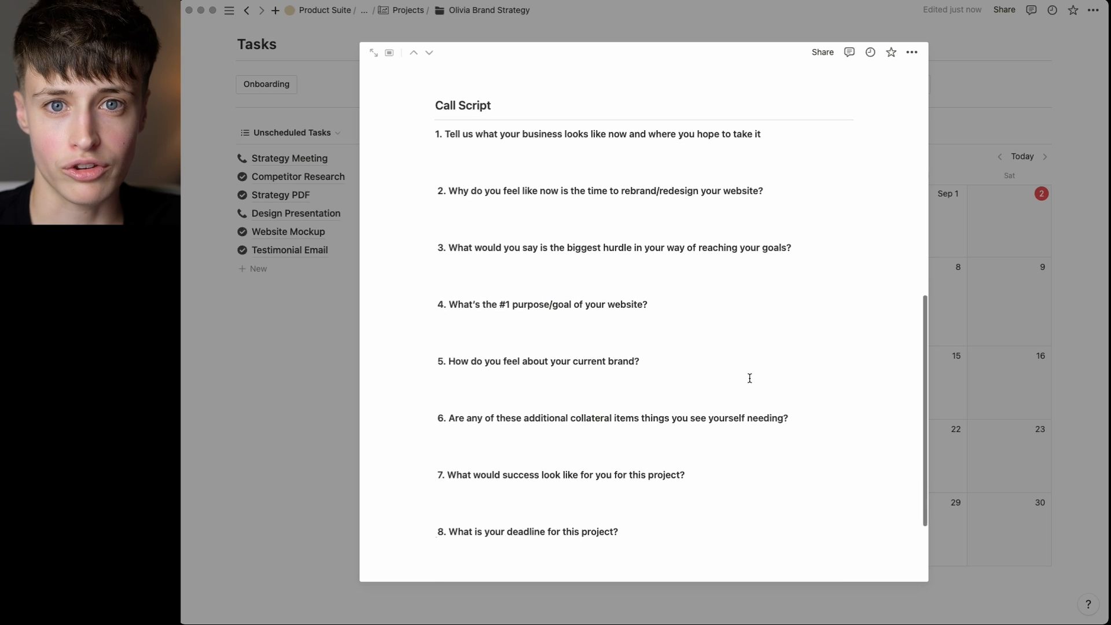
pyautogui.click(947, 382)
pyautogui.scroll(2, 718, 345)
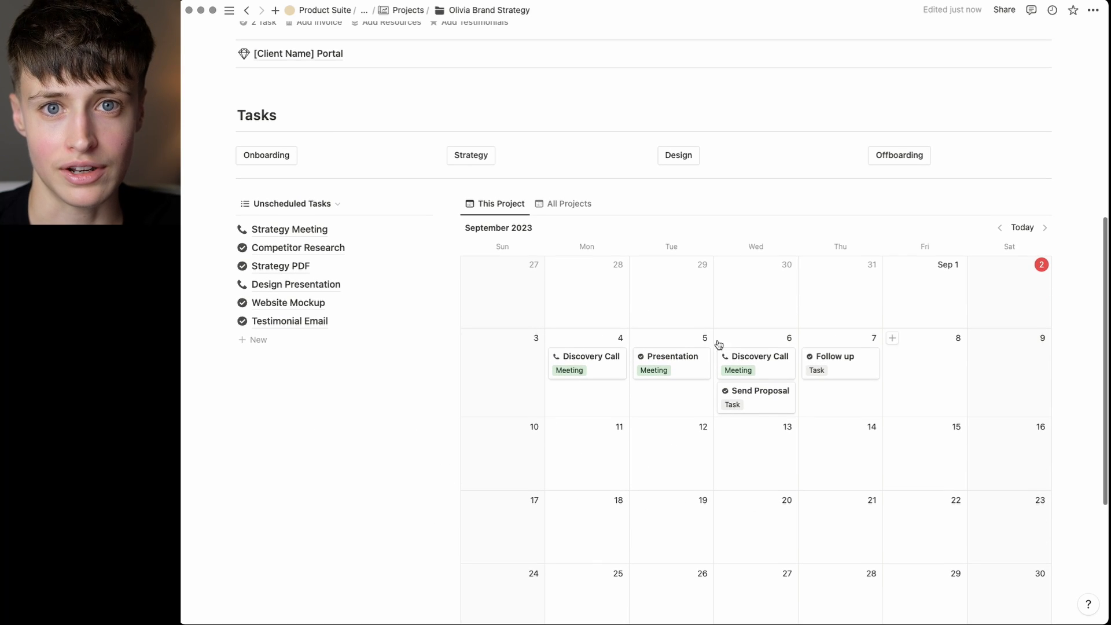
# Open the project's client portal page and replace the client name placeholder in its title with the client's full name
pyautogui.scroll(5, 428, 266)
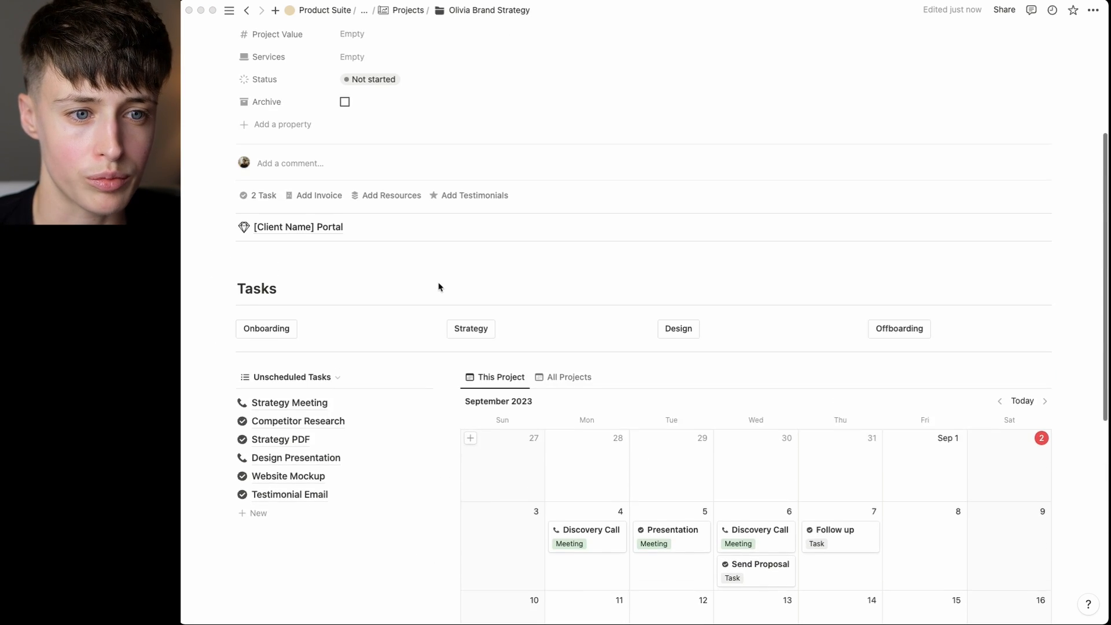
pyautogui.scroll(3, 443, 398)
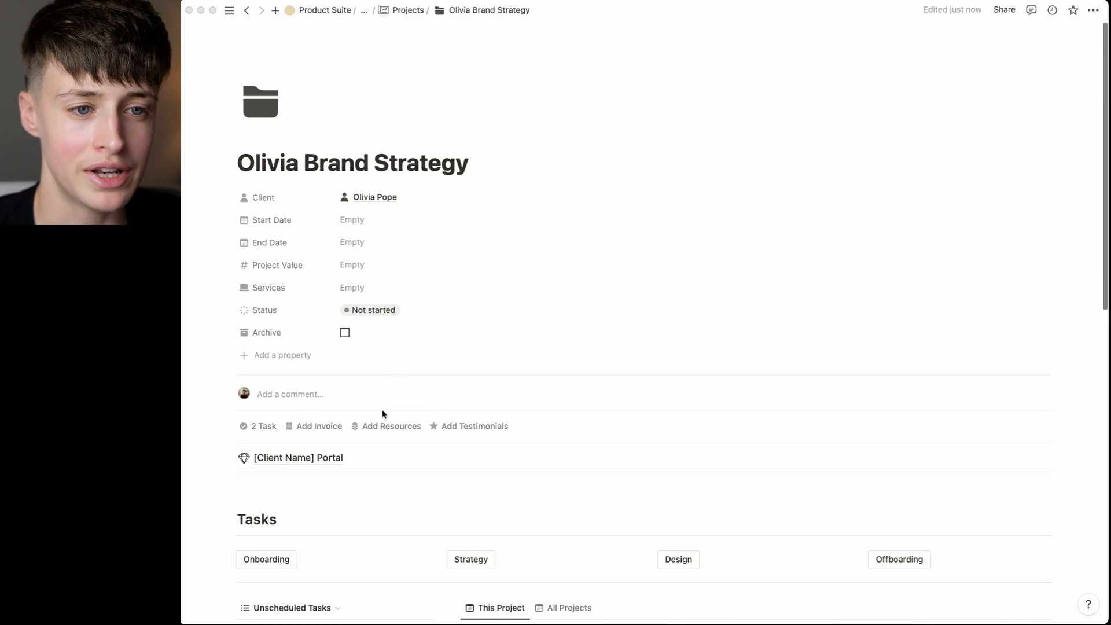
pyautogui.click(285, 460)
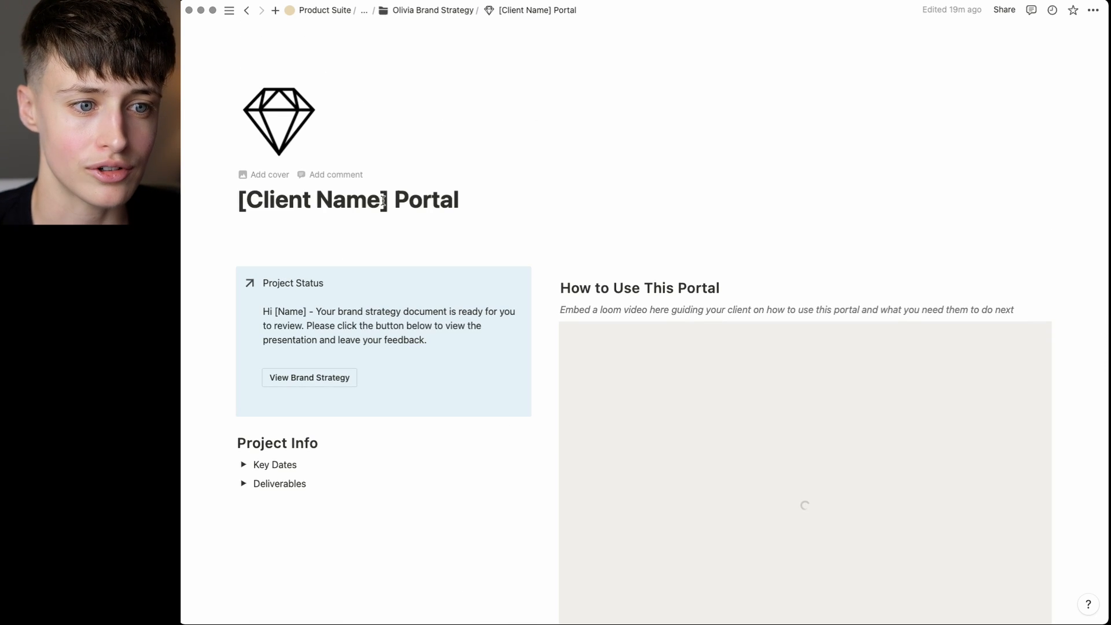
pyautogui.moveTo(382, 200); pyautogui.dragTo(233, 201)
pyautogui.write('Olivia Pope')
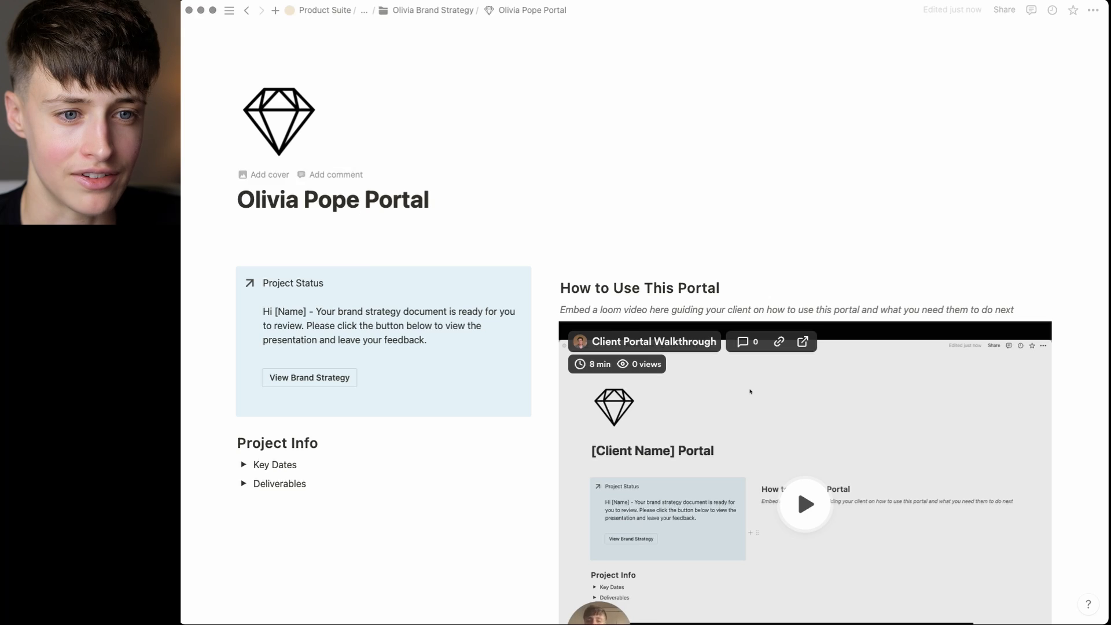
# Open the portal's proposal page and replace the client name placeholder in its title with the client's full name
pyautogui.scroll(-10, 370, 263)
pyautogui.click(342, 272)
pyautogui.moveTo(652, 161); pyautogui.dragTo(434, 162)
pyautogui.write('Olivia Pope')
# Lock the proposal page and look through its contents
pyautogui.click(1092, 10)
pyautogui.click(1011, 212)
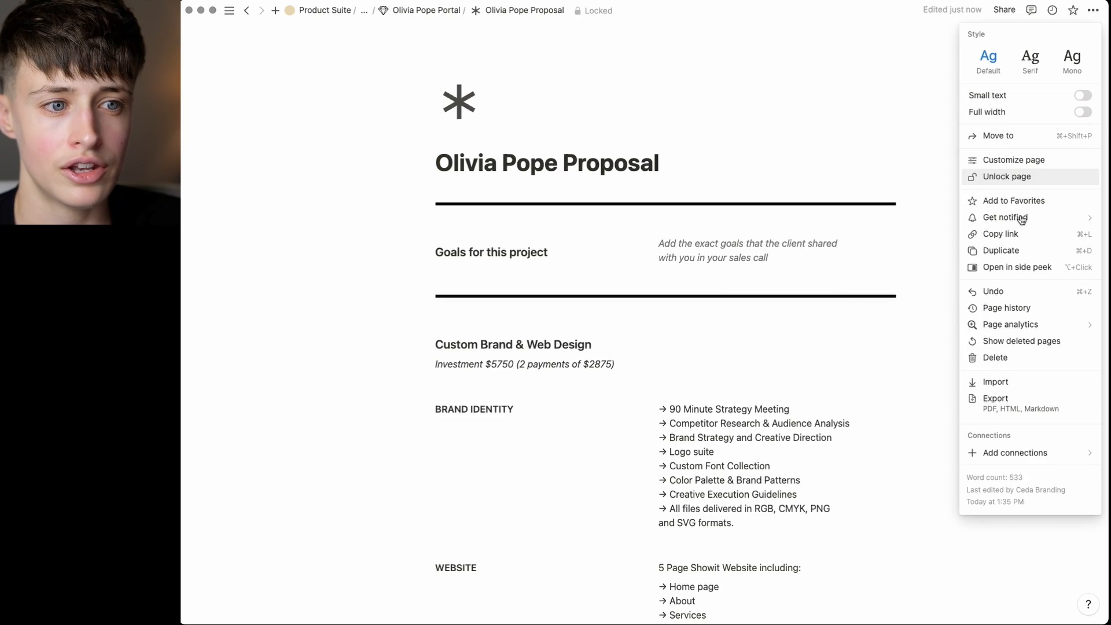
pyautogui.click(925, 232)
pyautogui.scroll(-20, 665, 289)
# Open the portal's contract page and replace the client name placeholder in its title with the client's first name
pyautogui.click(433, 11)
pyautogui.scroll(-10, 456, 268)
pyautogui.click(330, 304)
pyautogui.moveTo(588, 201); pyautogui.dragTo(435, 202)
pyautogui.write('Olivia')
# Check the embed-link options for the contract file and for the invoice file on the linked invoice page
pyautogui.click(483, 334)
pyautogui.click(604, 362)
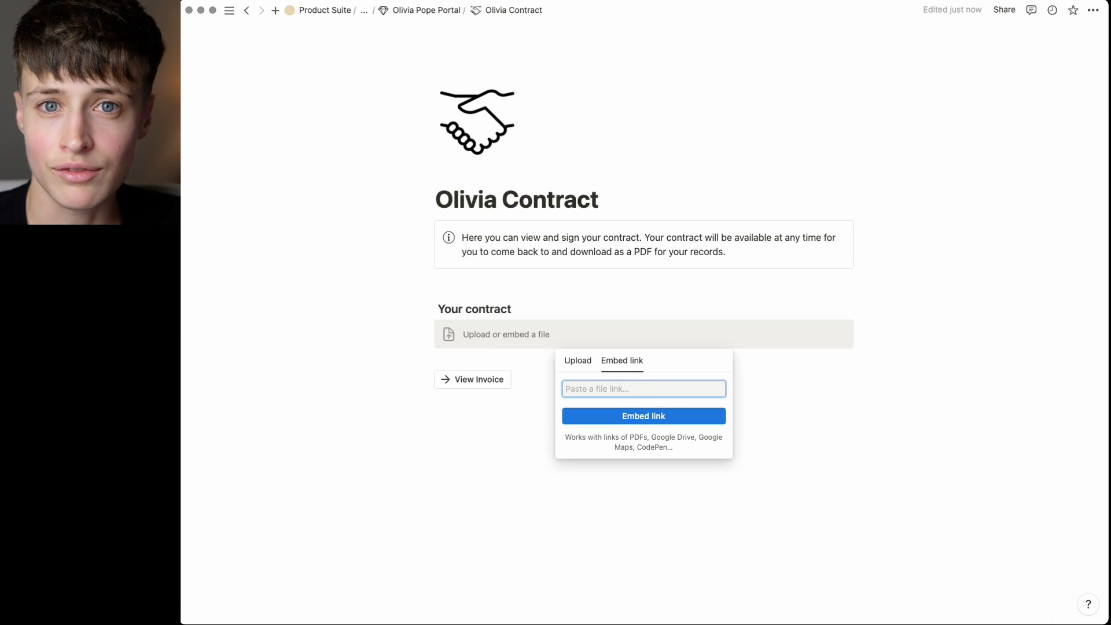
pyautogui.click(505, 329)
pyautogui.click(474, 380)
pyautogui.click(530, 325)
pyautogui.click(620, 346)
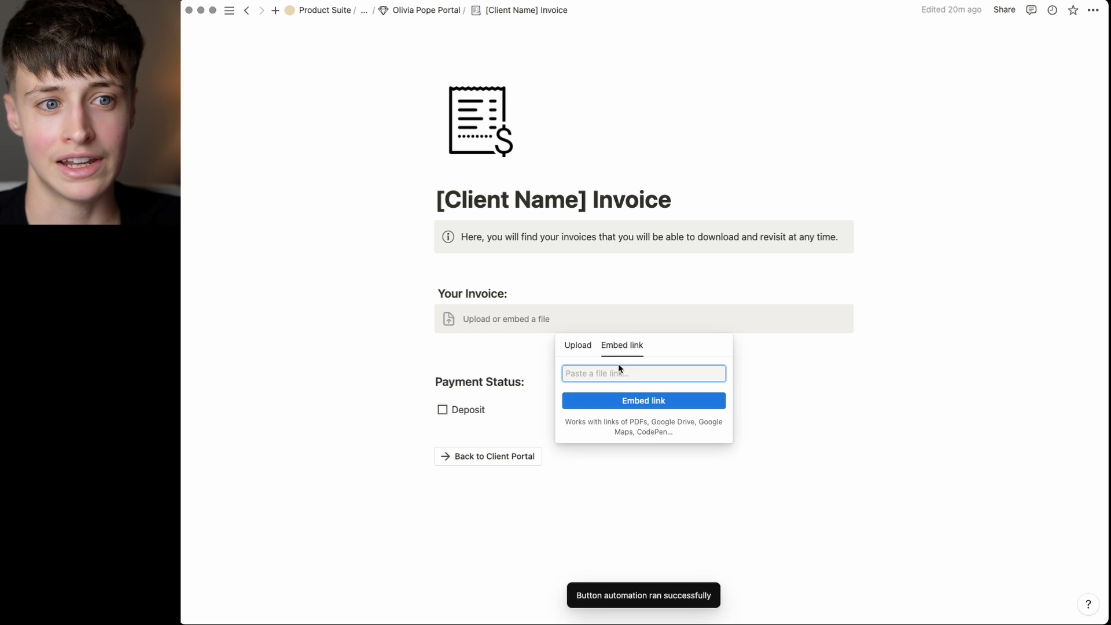
pyautogui.click(541, 351)
pyautogui.click(578, 320)
pyautogui.click(620, 346)
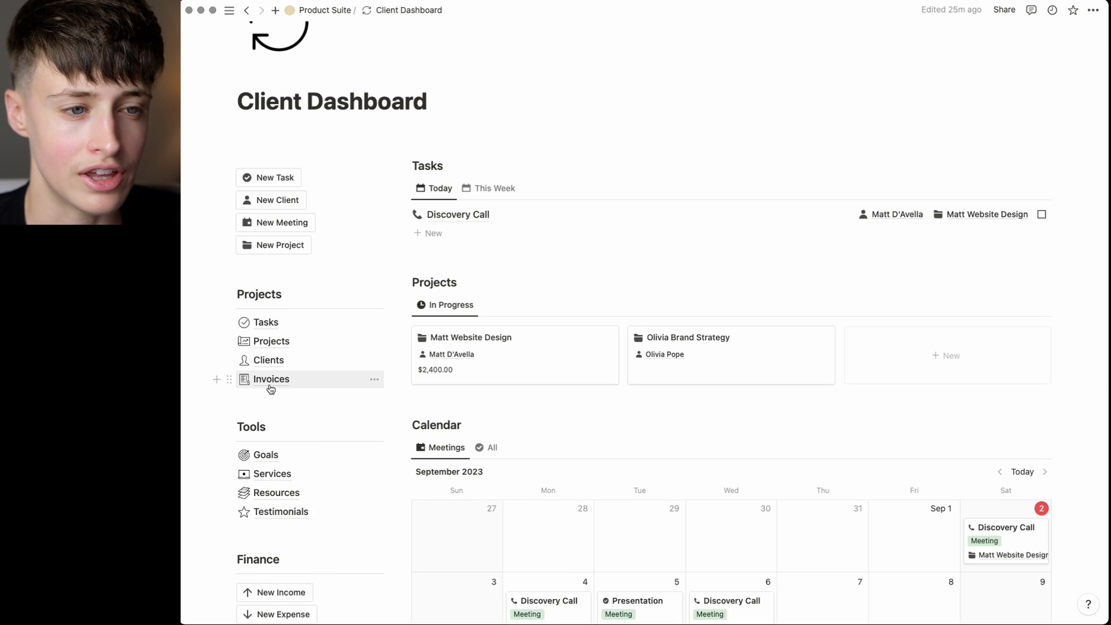
# Edit the New Invoice template on the Invoices page, filling its From section with Ceda Branding and the company's address and phone number
pyautogui.click(268, 382)
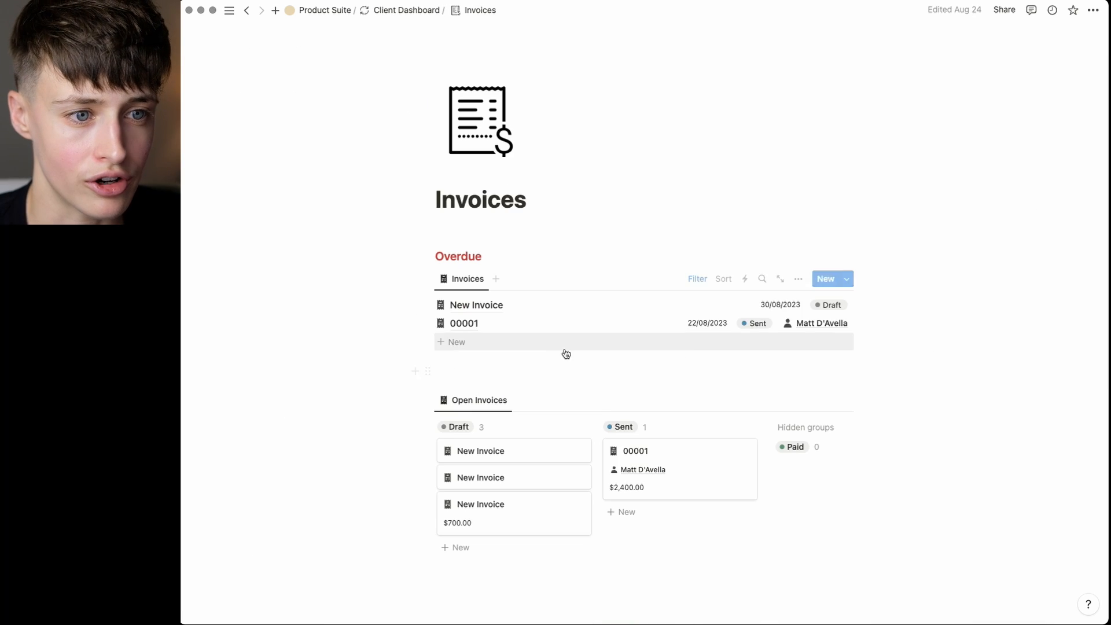
pyautogui.click(846, 273)
pyautogui.click(927, 315)
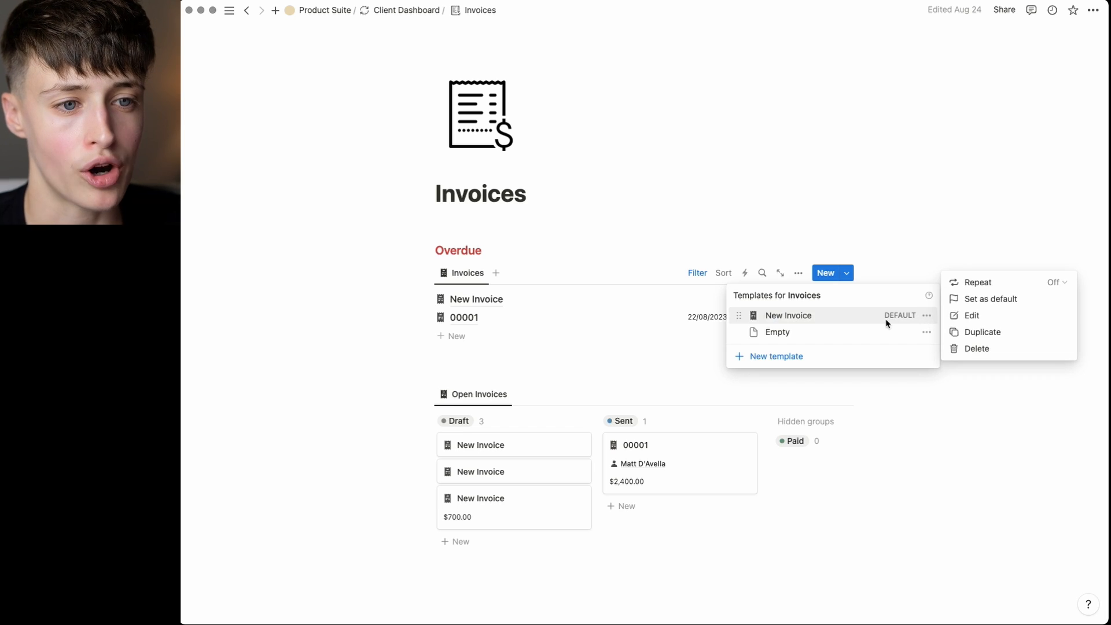
pyautogui.click(969, 315)
pyautogui.scroll(-2, 549, 376)
pyautogui.click(528, 457)
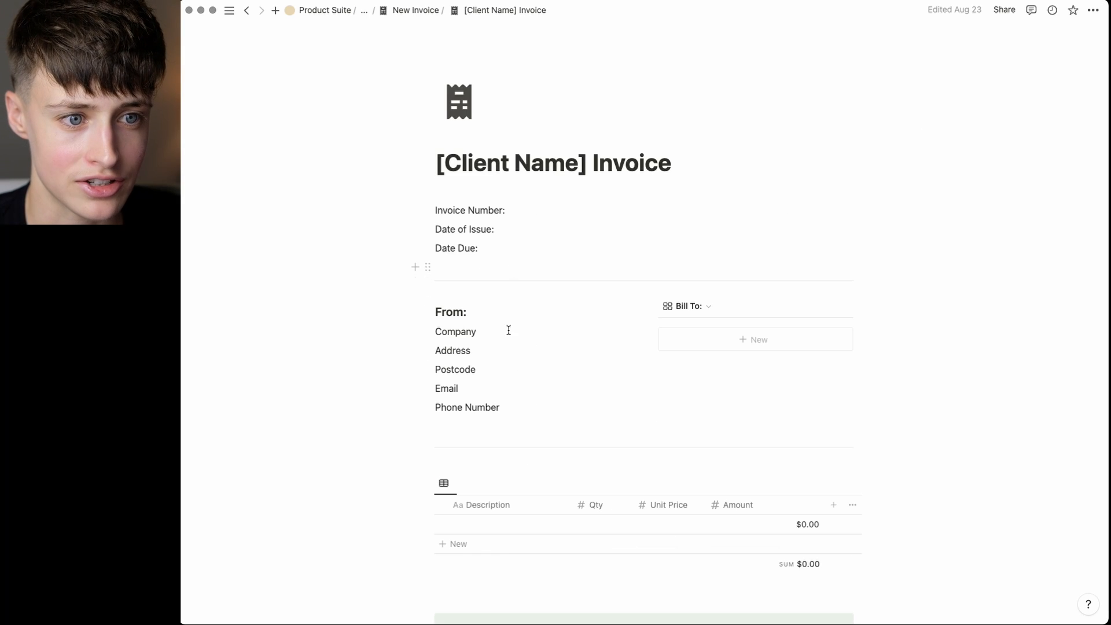
pyautogui.press('BackSpace')
pyautogui.write(', BC')
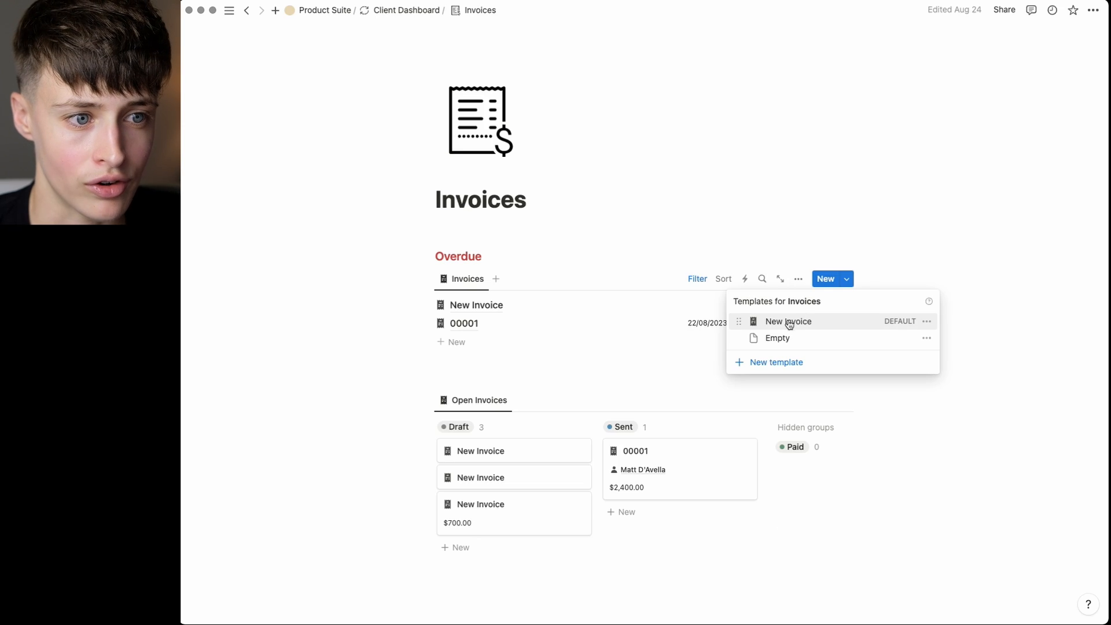
# Create an invoice from the New Invoice template with amount $5,400, linked to the client and the brand strategy income and project
pyautogui.click(788, 320)
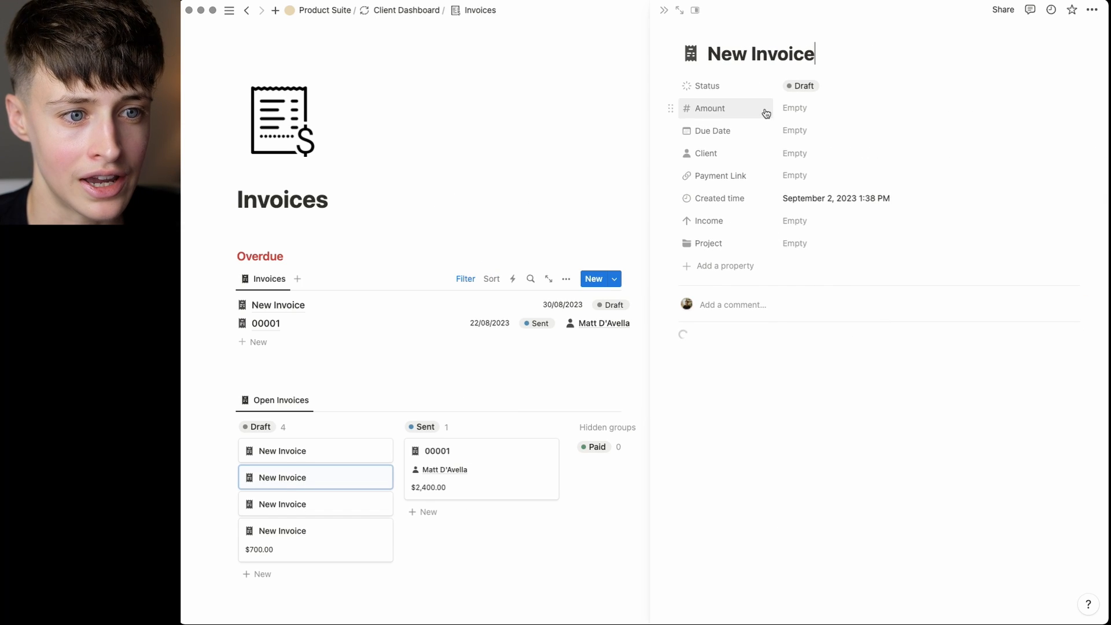
pyautogui.write('Olidia Brand Strategy')
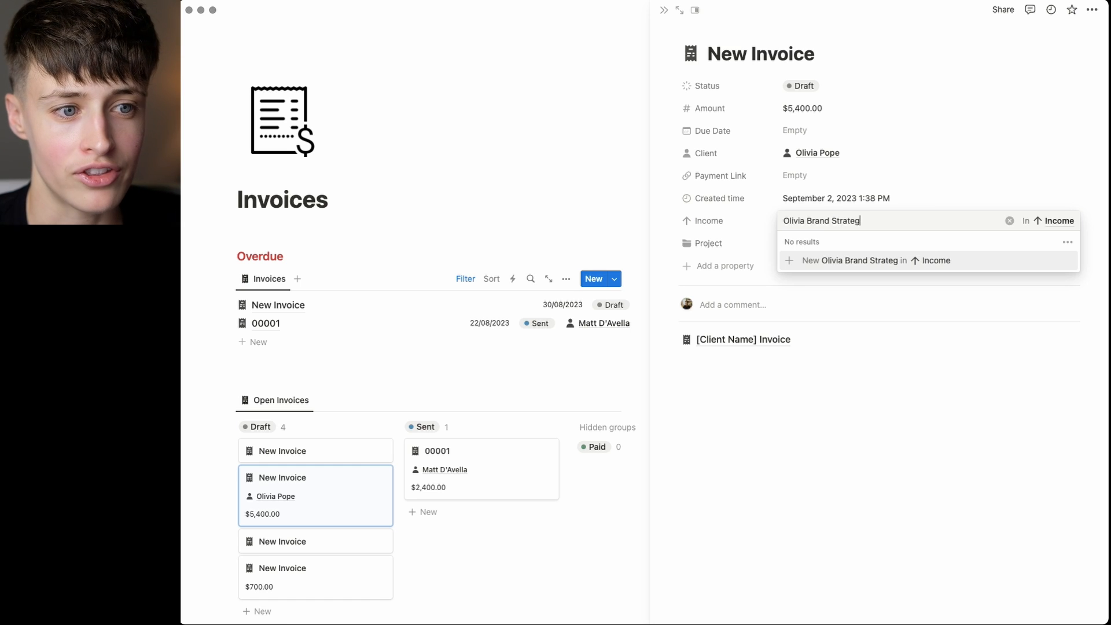
pyautogui.click(871, 260)
pyautogui.click(943, 189)
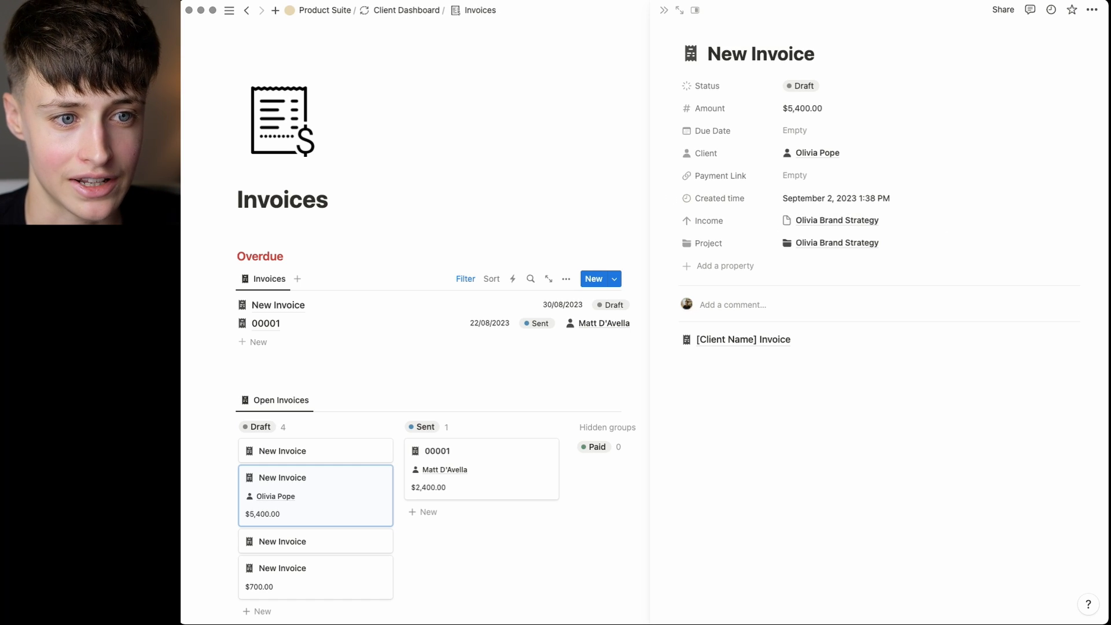
# Open the invoice's nested document and replace the client name placeholder in its title with the brand strategy project's name
pyautogui.click(757, 340)
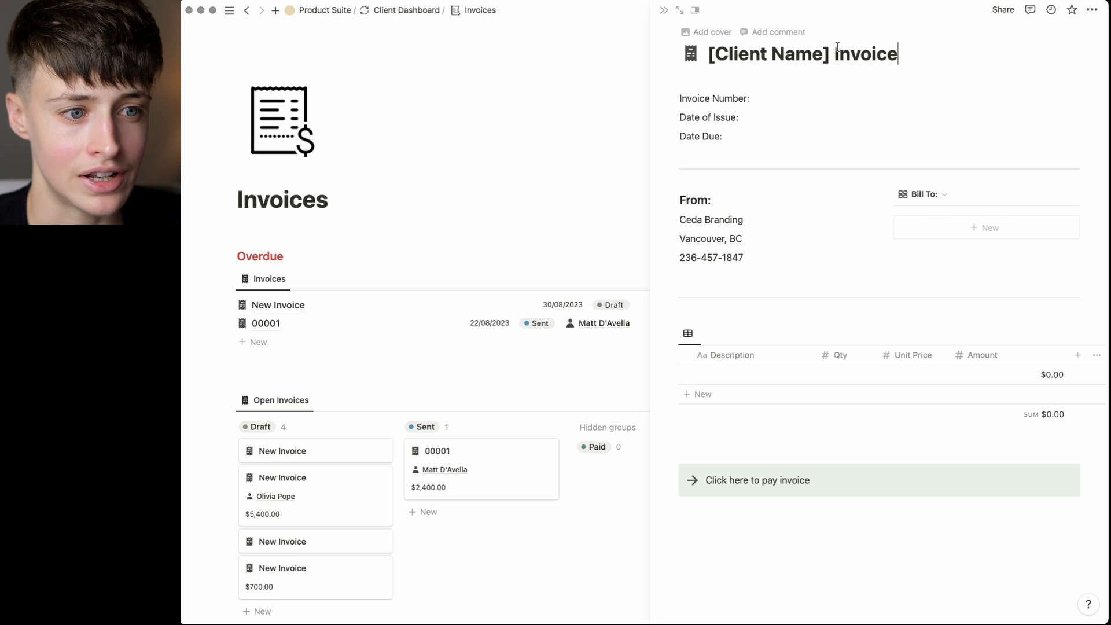
pyautogui.moveTo(708, 54); pyautogui.dragTo(829, 54)
pyautogui.write('Olivia Brand Strategy')
# Filter the Bill To view by the client's full name
pyautogui.click(1024, 194)
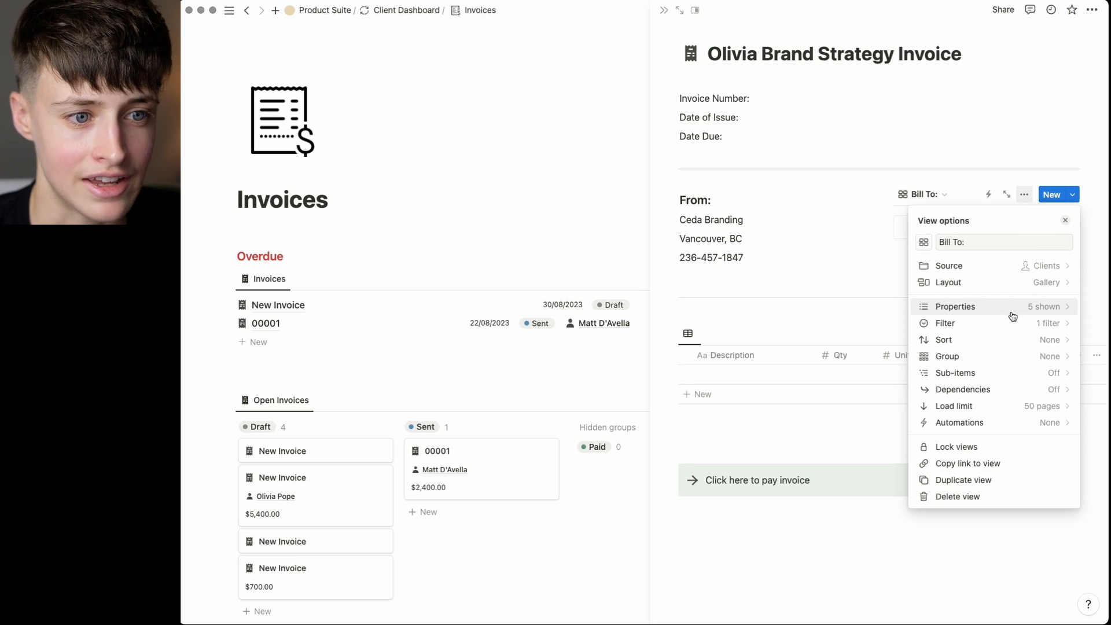
pyautogui.click(1012, 320)
pyautogui.click(1004, 243)
pyautogui.write('Olivia Pope')
pyautogui.press('Escape')
# Fill the invoice line with description Brand Strategy, quantity 1, unit price $5,400 and amount $5,400
pyautogui.click(746, 430)
pyautogui.write('Brand Strategy')
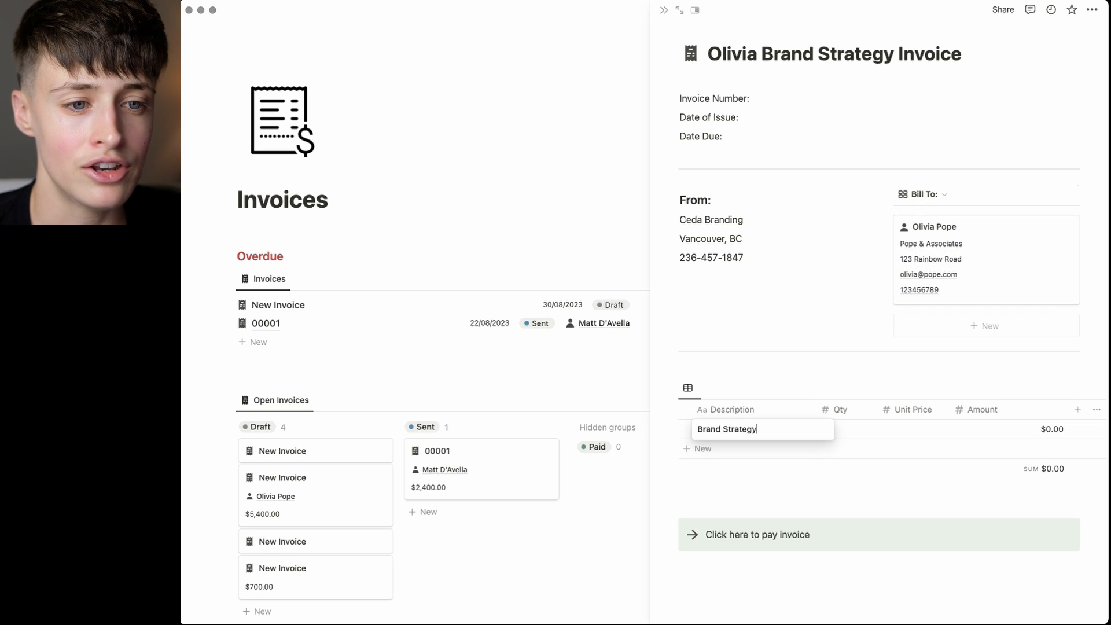
pyautogui.click(846, 430)
pyautogui.write('1')
pyautogui.click(922, 432)
pyautogui.click(978, 431)
# Show the link option for the "Click here to pay invoice" text without adding a link
pyautogui.moveTo(811, 535); pyautogui.dragTo(705, 534)
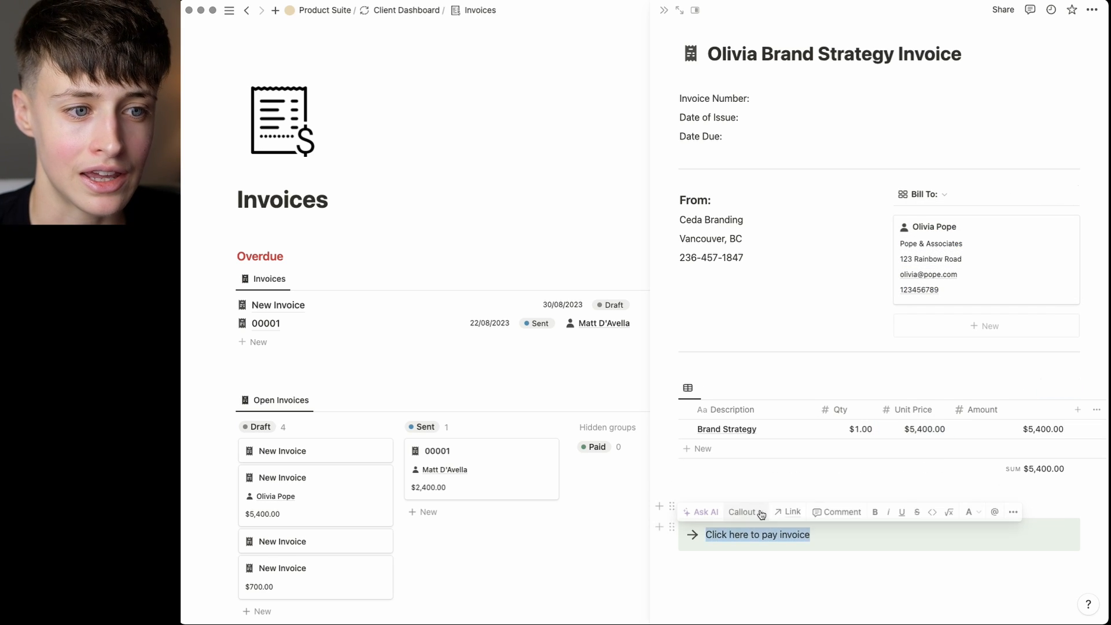
pyautogui.click(791, 513)
pyautogui.press('Escape')
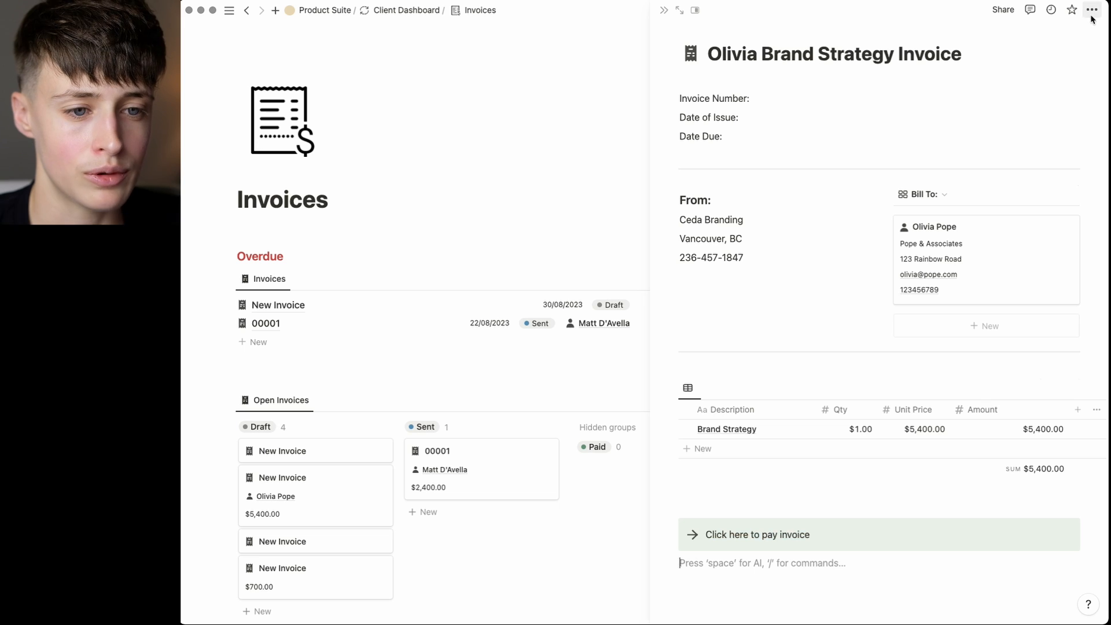
# Lock the invoice document and copy its link
pyautogui.click(1091, 10)
pyautogui.click(1029, 176)
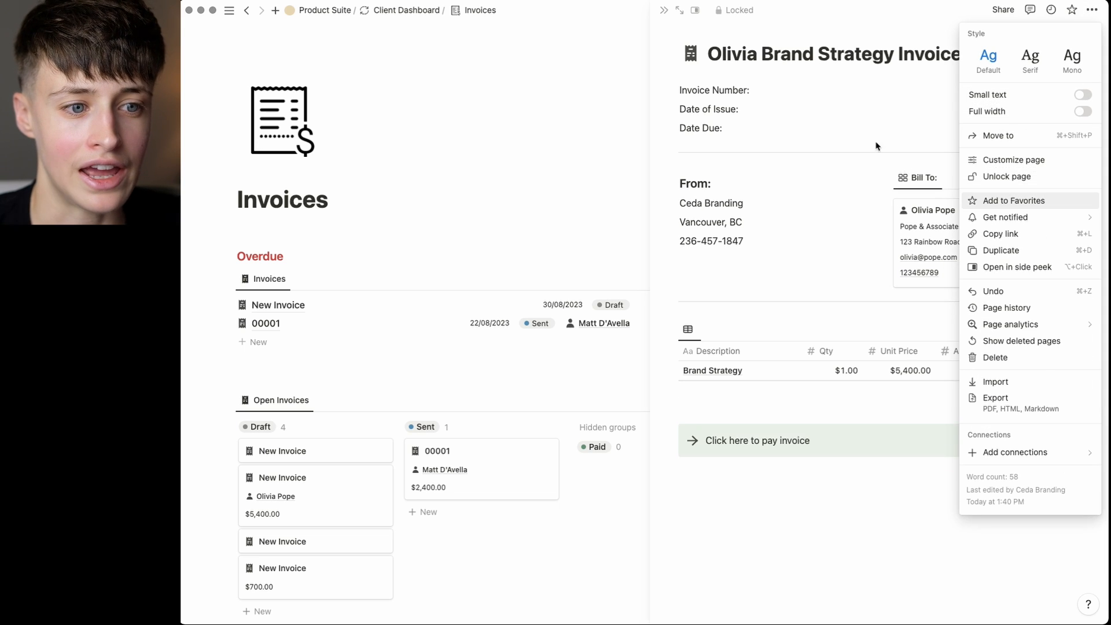
pyautogui.click(865, 125)
pyautogui.click(1091, 9)
pyautogui.click(994, 234)
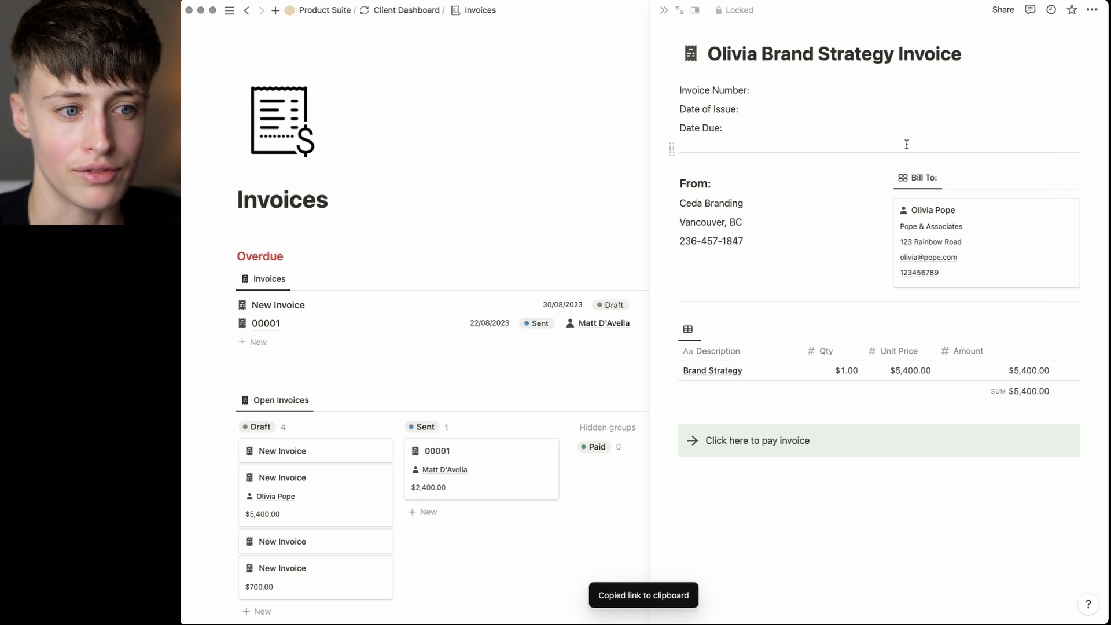
# Open the brand strategy project's client portal from the Client Dashboard and embed the copied invoice link on its invoice page
pyautogui.click(385, 10)
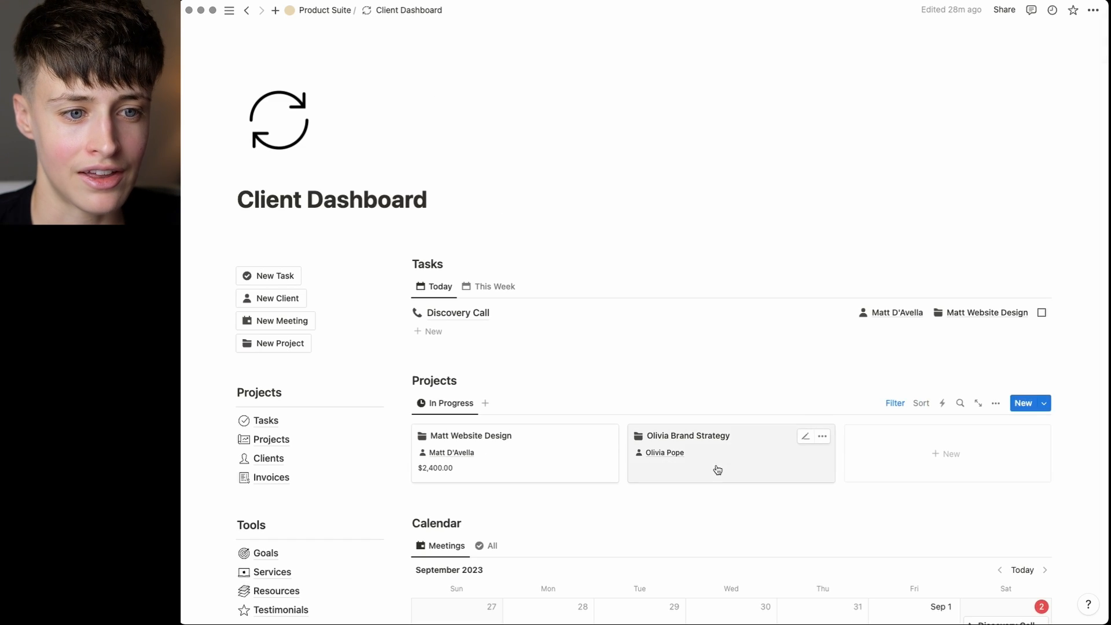
pyautogui.click(717, 470)
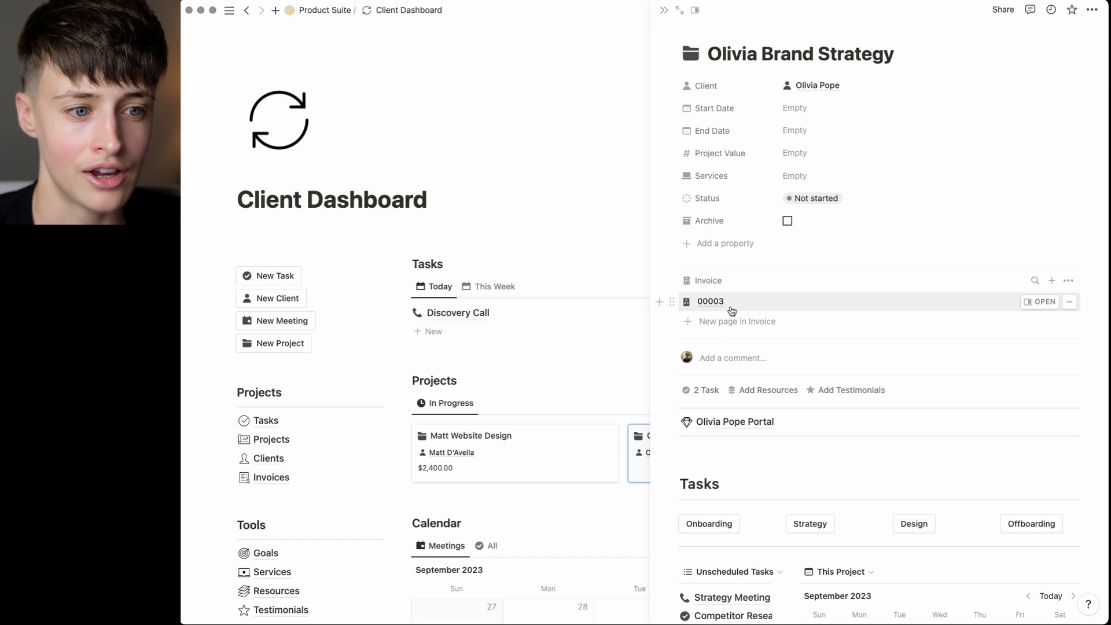
pyautogui.click(733, 427)
pyautogui.scroll(-5, 751, 425)
pyautogui.click(742, 189)
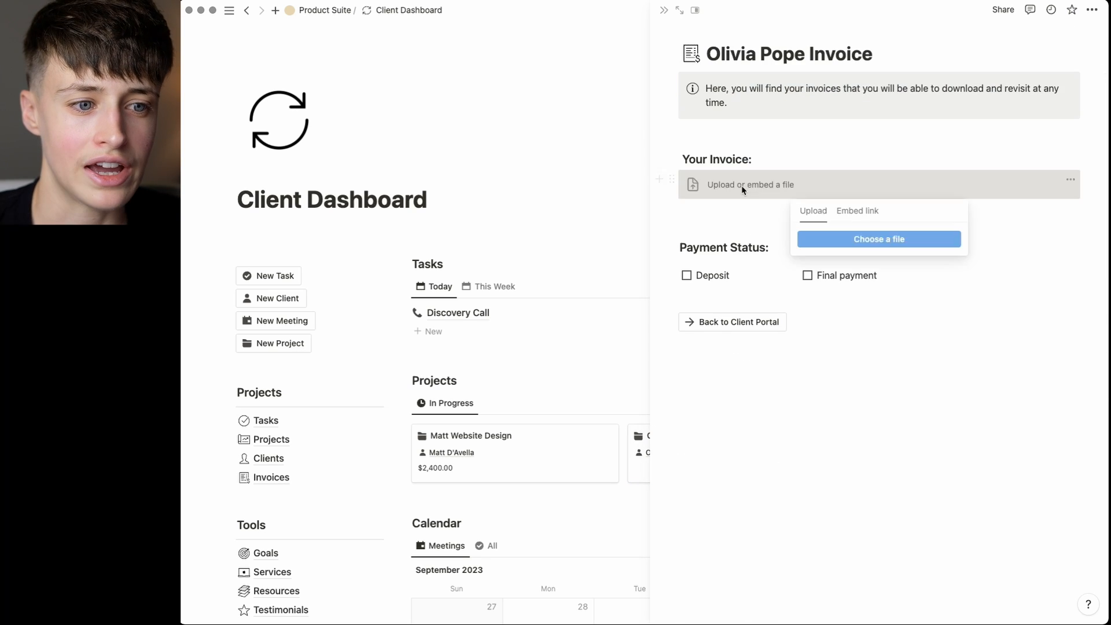
pyautogui.click(857, 211)
pyautogui.hotkey('ctrl', 'v')
pyautogui.click(878, 265)
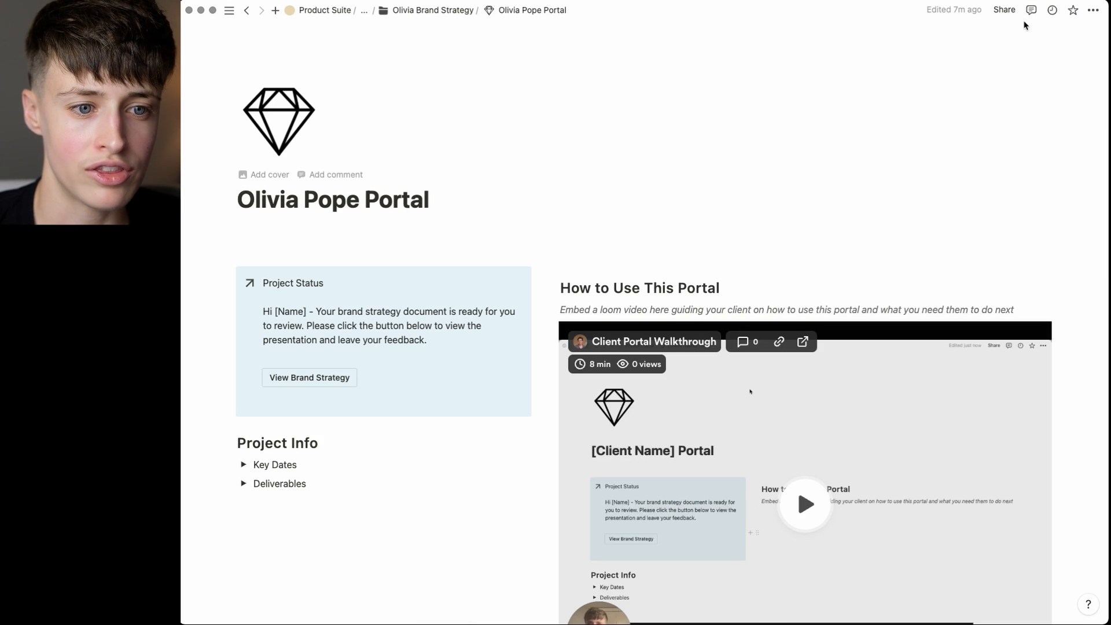
# View the client portal's sharing options and mark the Website Content onboarding action as done
pyautogui.click(1011, 15)
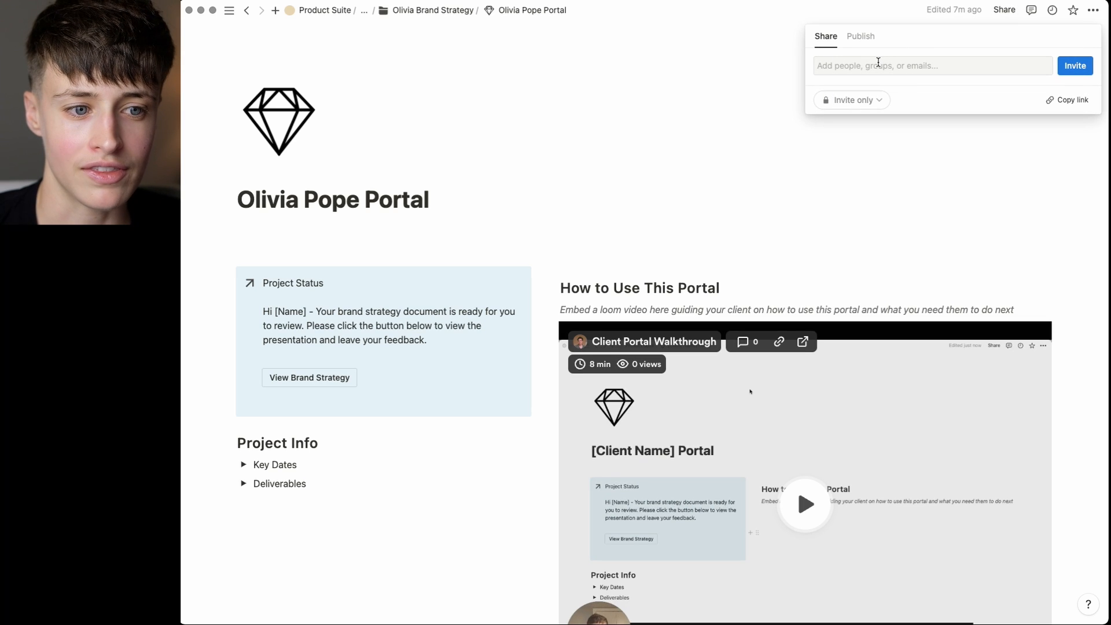
pyautogui.scroll(-5, 780, 309)
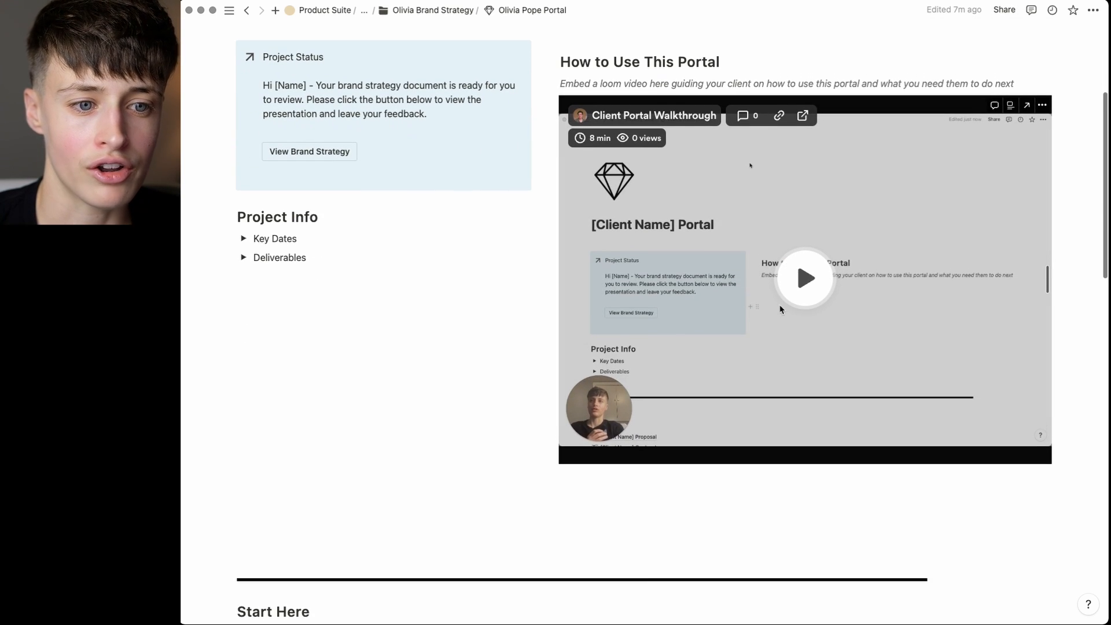
pyautogui.scroll(-12, 708, 181)
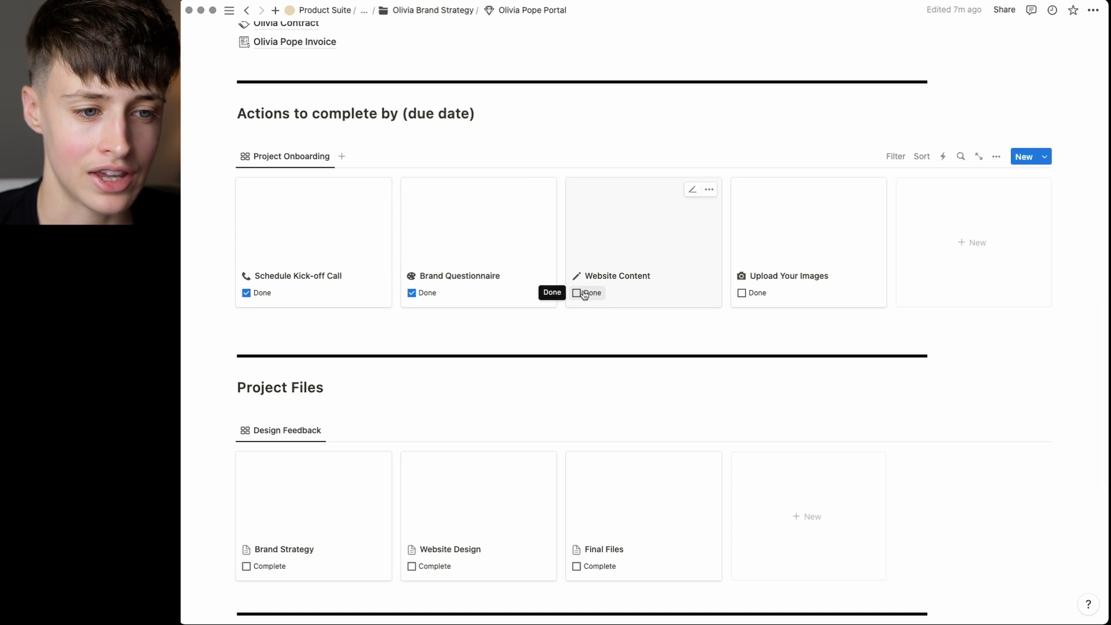
pyautogui.scroll(2, 629, 337)
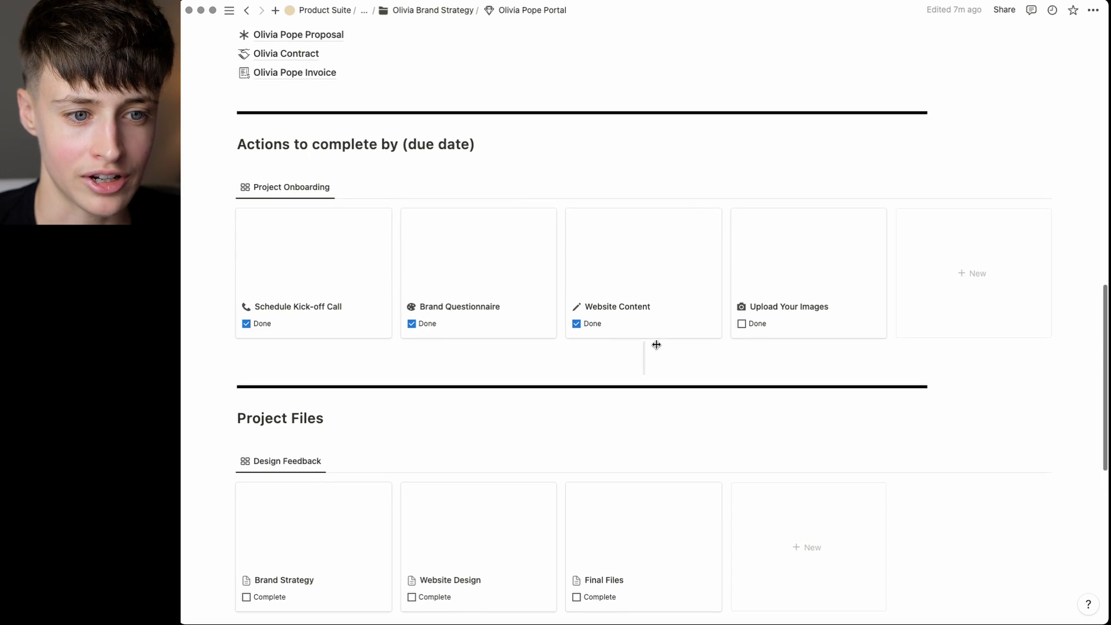
# Examine the Website Content page's filling instructions and its list of website pages
pyautogui.click(601, 281)
pyautogui.scroll(-3, 690, 395)
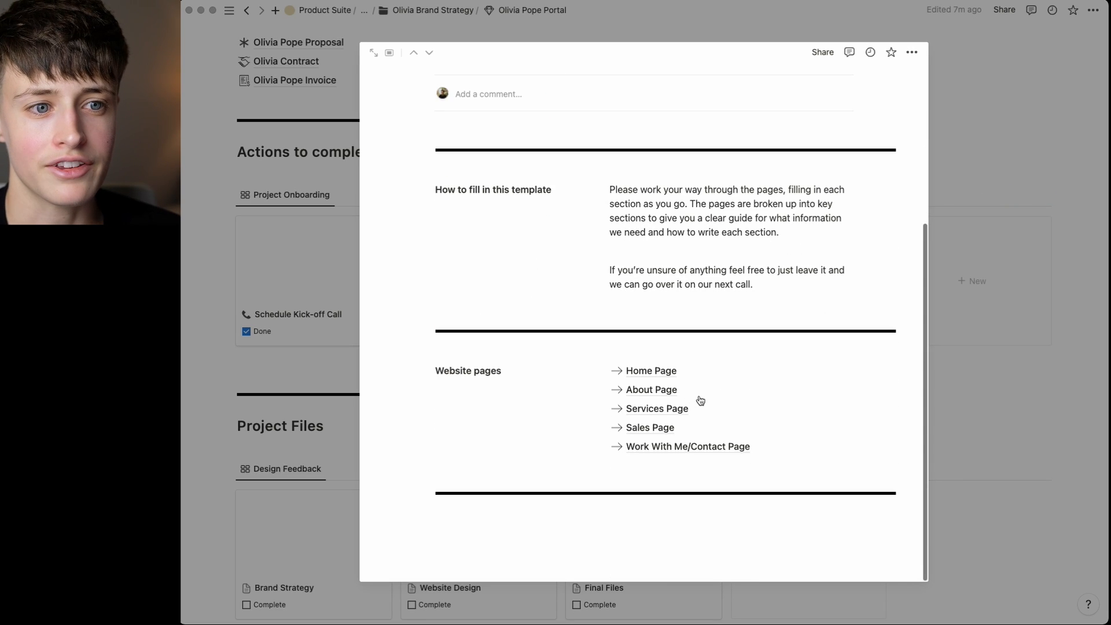
pyautogui.click(931, 430)
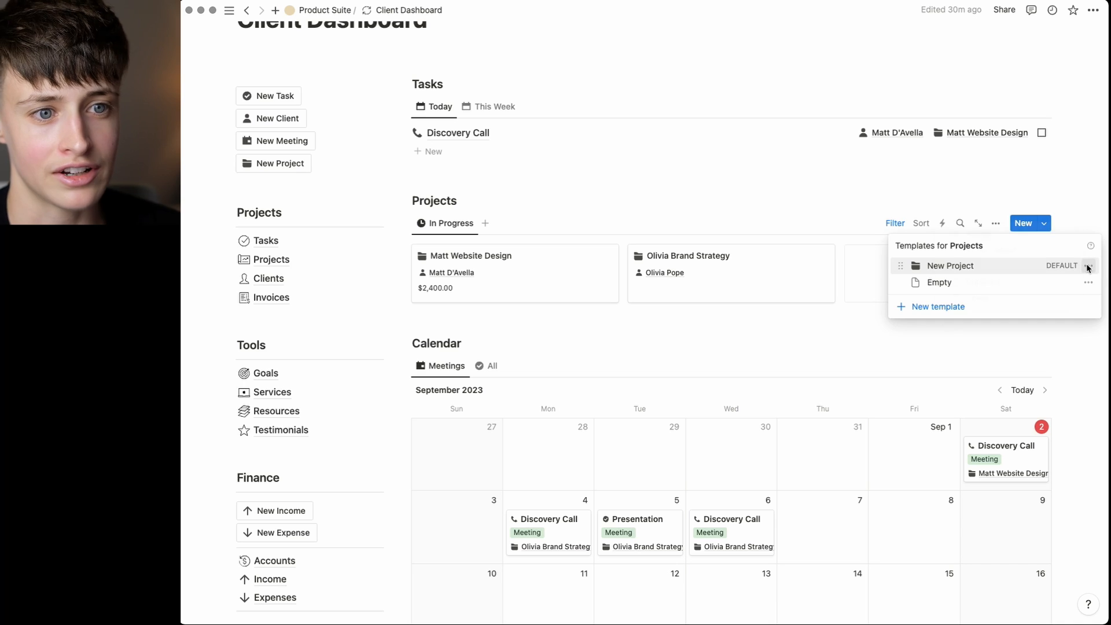
# Open the New Project template of the Projects database for editing and go to its [Client Name] Portal page
pyautogui.click(1087, 266)
pyautogui.click(986, 265)
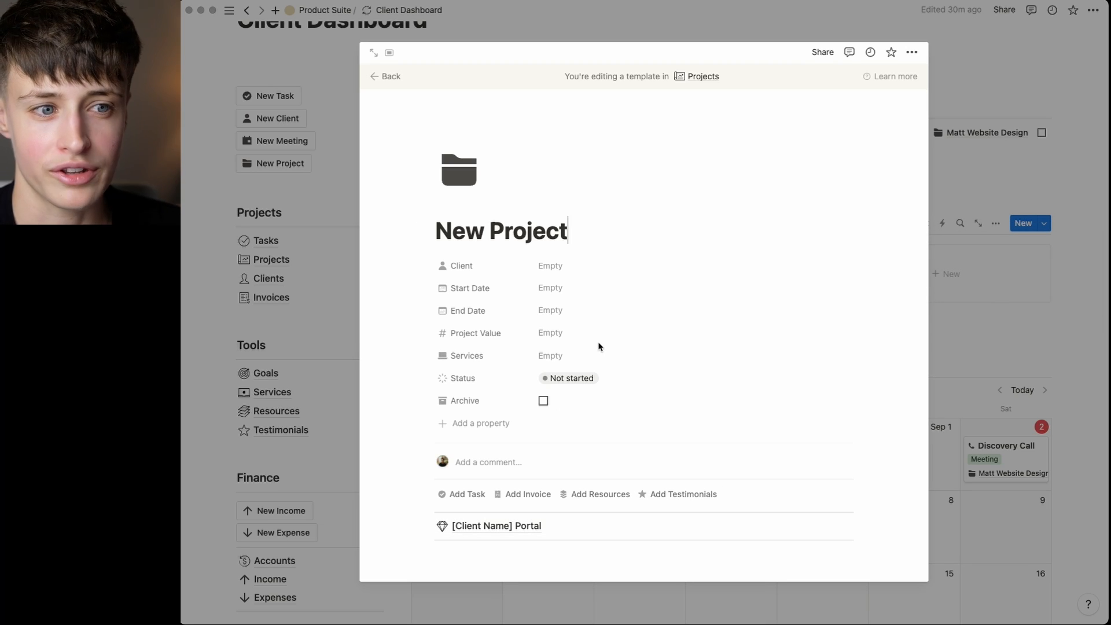
pyautogui.scroll(-5, 599, 346)
pyautogui.click(537, 307)
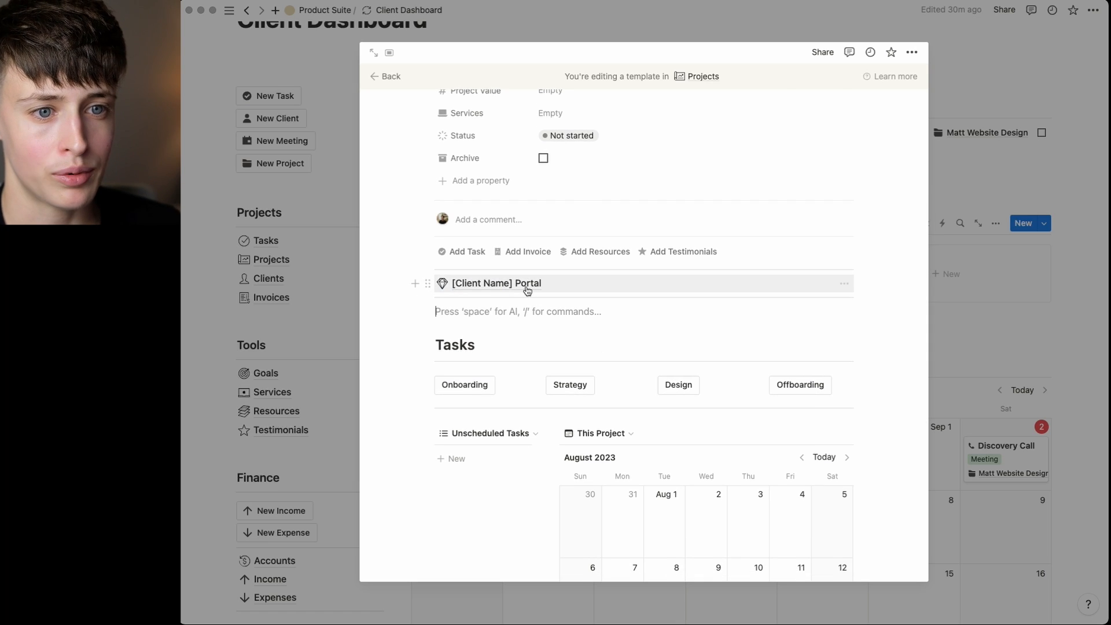
pyautogui.click(527, 284)
# Review the template portal's Start Here, onboarding and project file sections, and read through its Brand Questionnaire
pyautogui.scroll(-3, 750, 293)
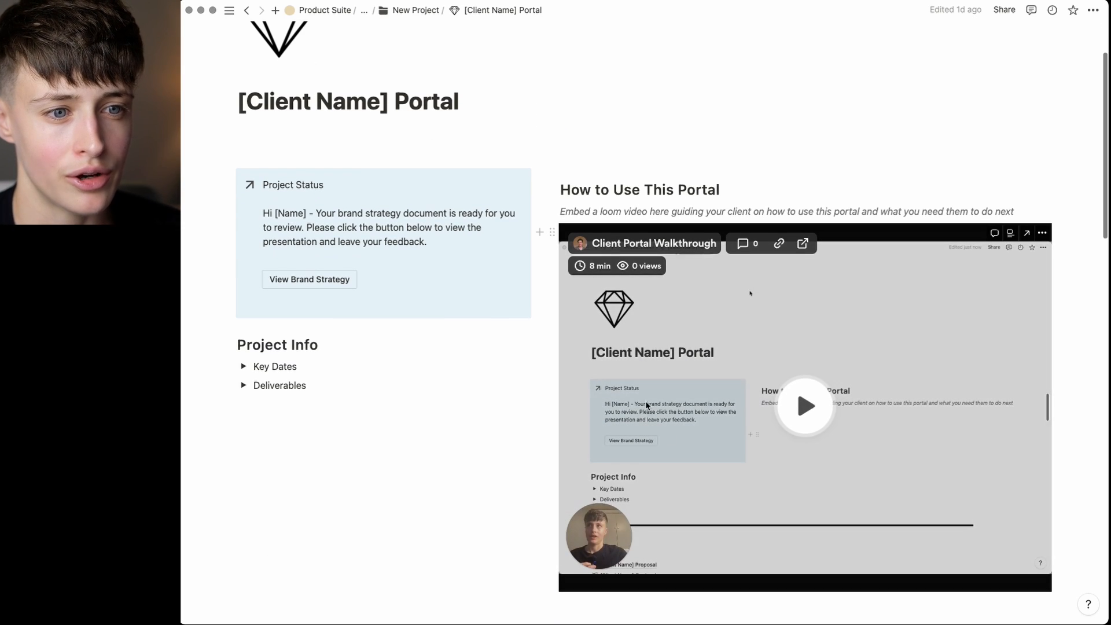
pyautogui.scroll(-3, 841, 389)
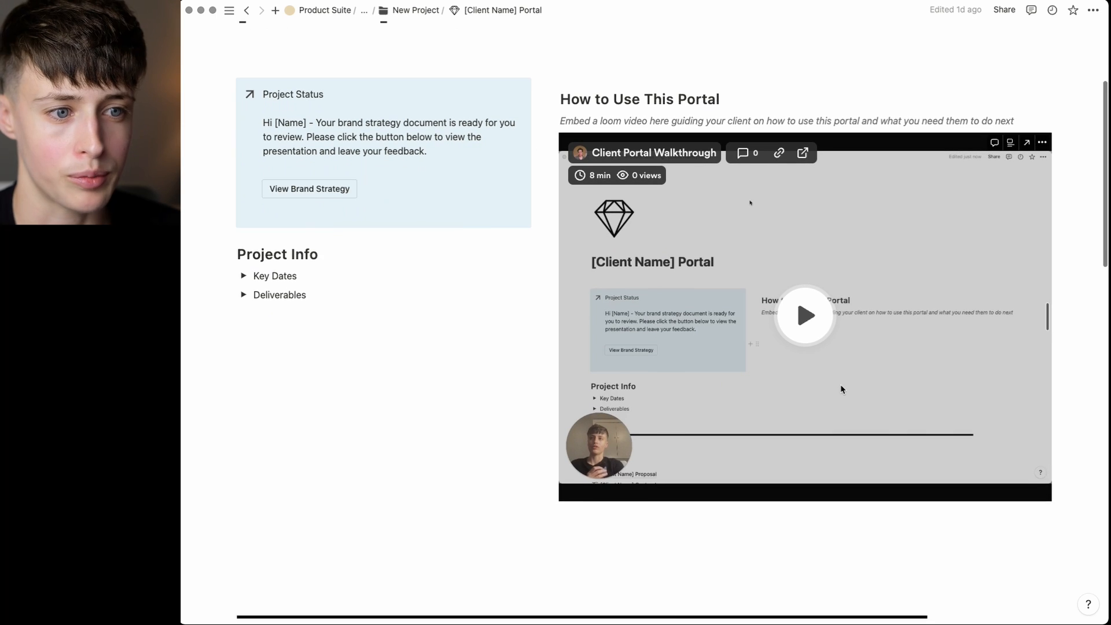
pyautogui.scroll(-15, 840, 387)
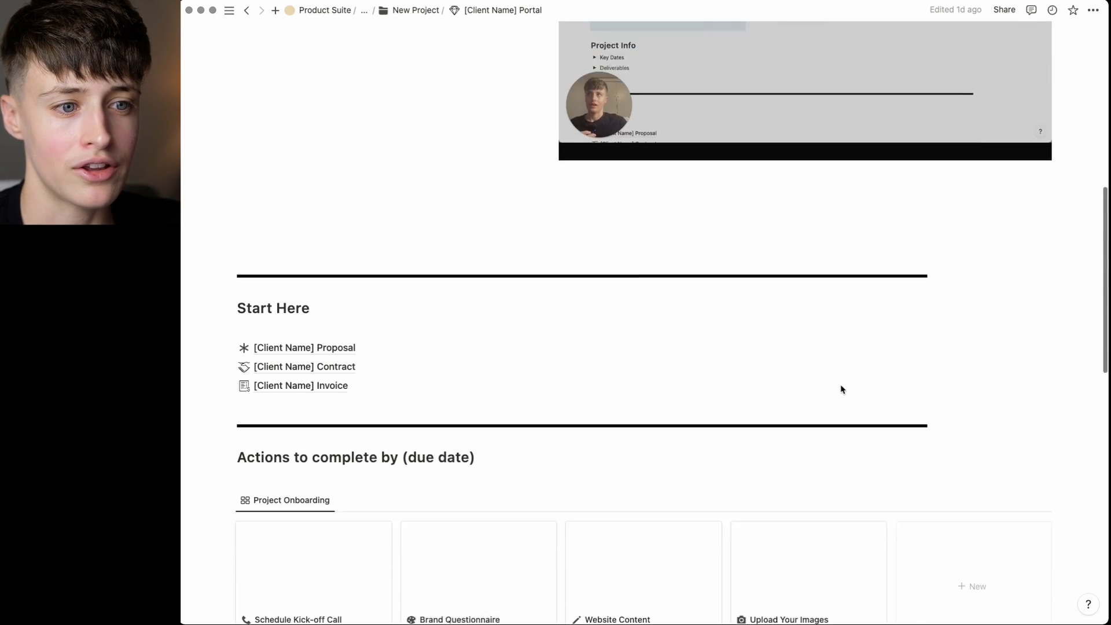
pyautogui.scroll(-3, 841, 388)
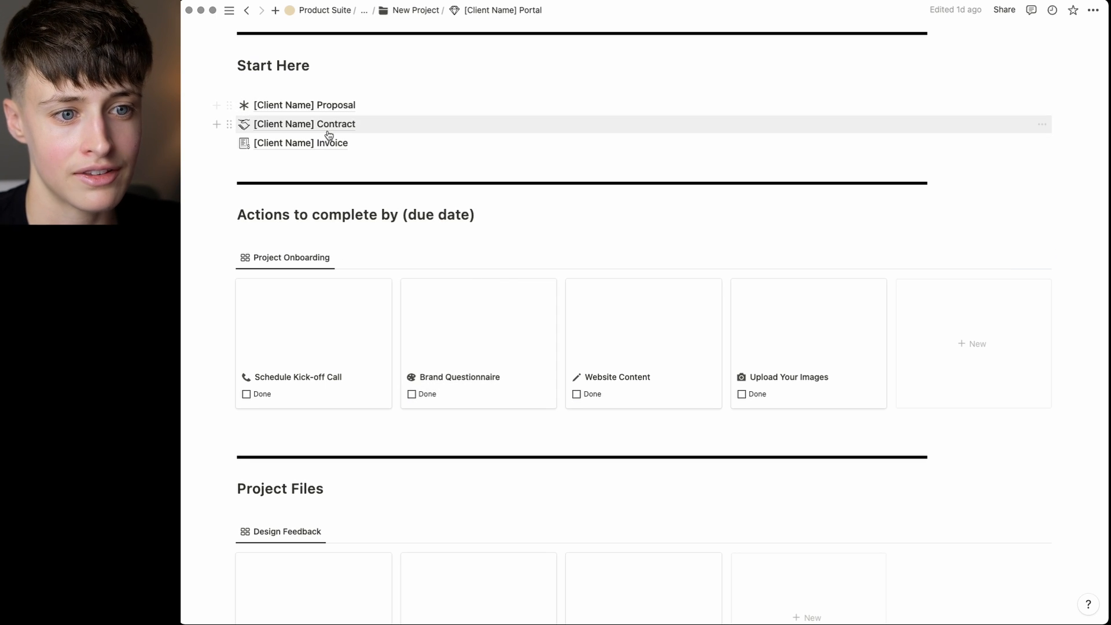
pyautogui.click(464, 340)
pyautogui.scroll(-10, 605, 364)
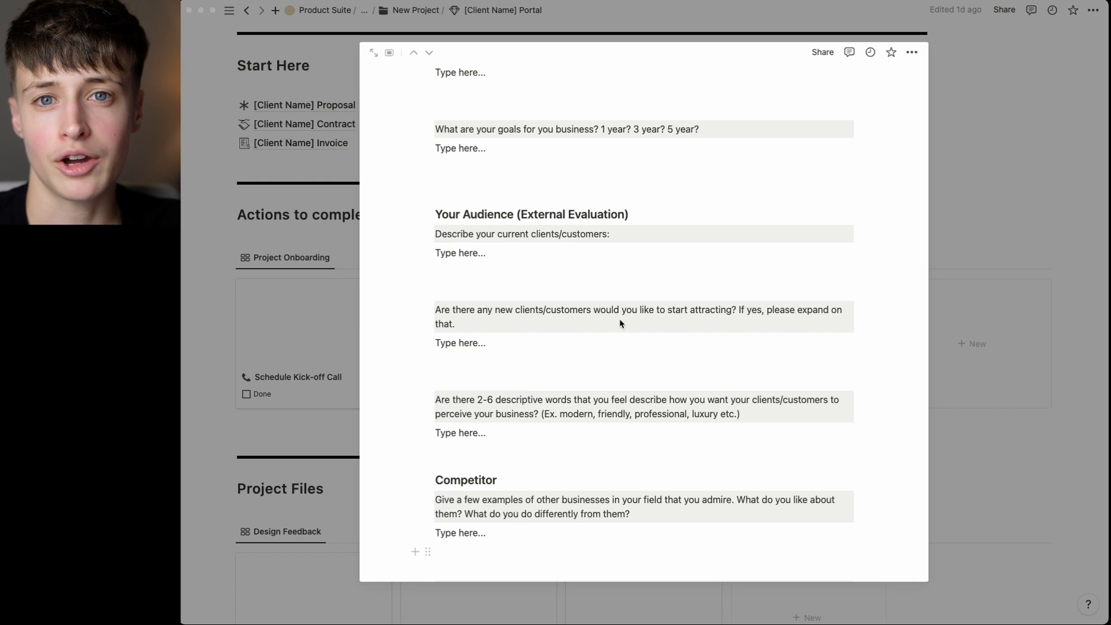
pyautogui.scroll(-10, 628, 258)
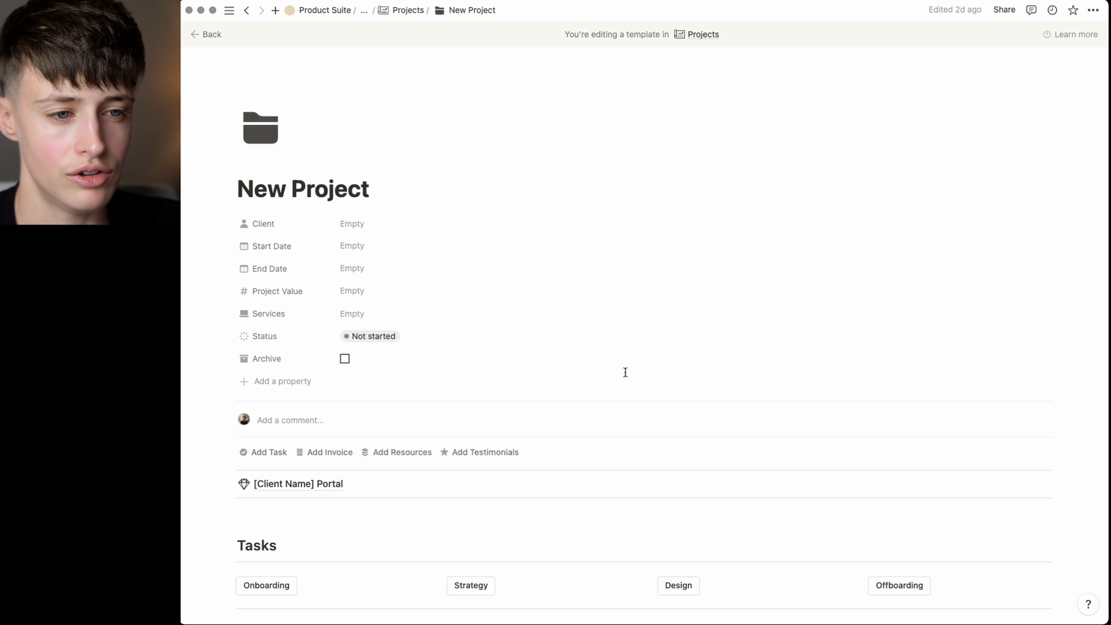
# Add unscheduled tasks Competitor Research, Idea Generation, Brand Strategy PDF and Presentation to the project template, applying the New Meeting template to Presentation
pyautogui.scroll(-8, 625, 372)
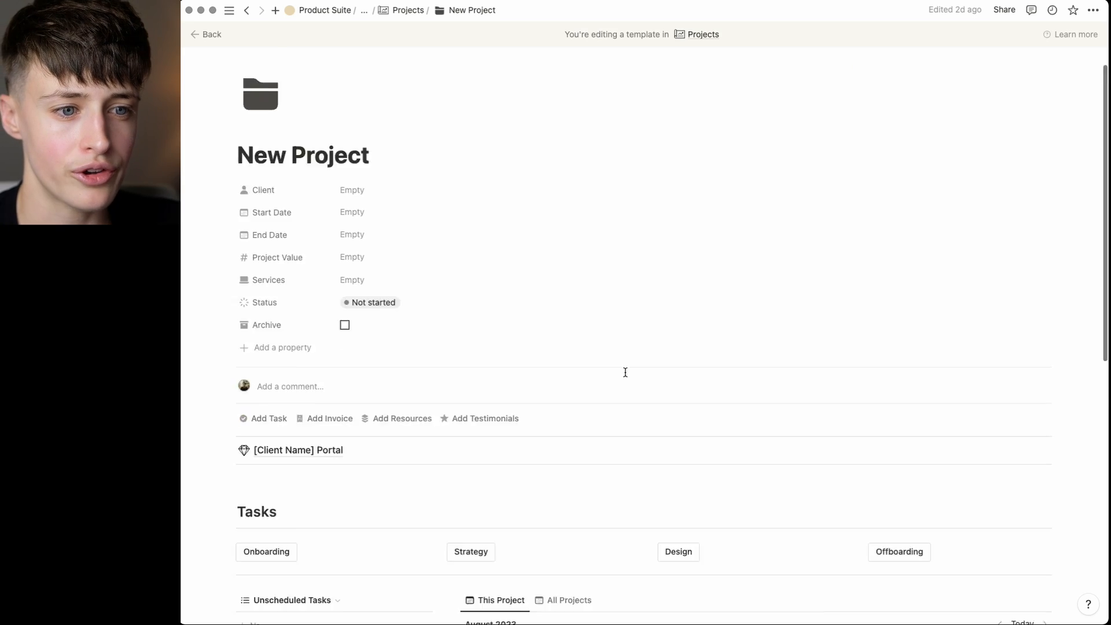
pyautogui.scroll(-1, 625, 376)
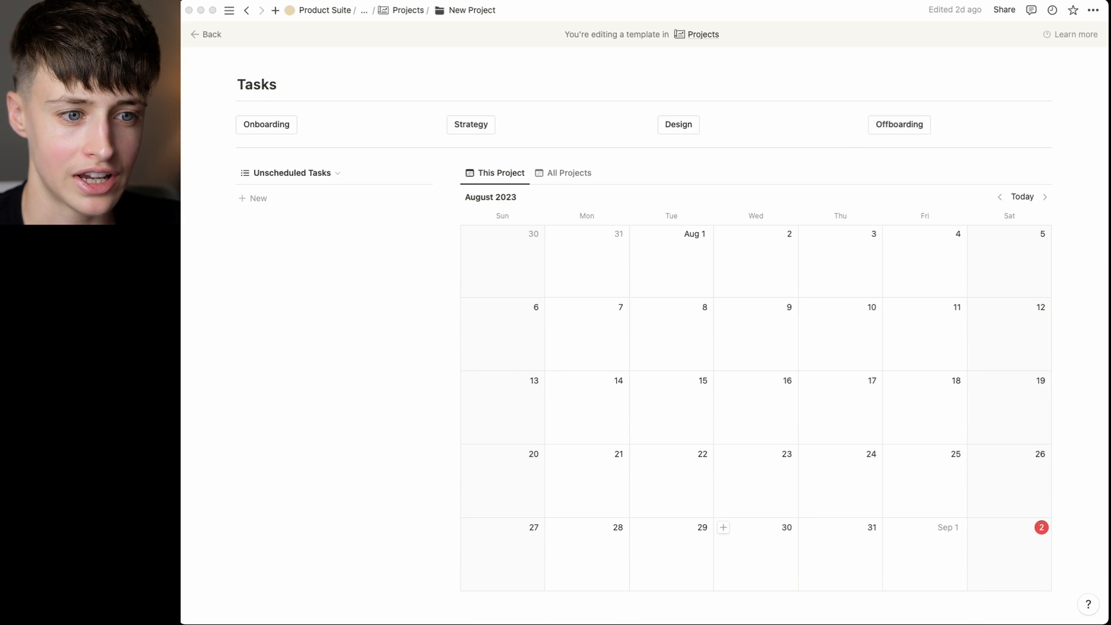
pyautogui.write('Generation')
pyautogui.click(271, 236)
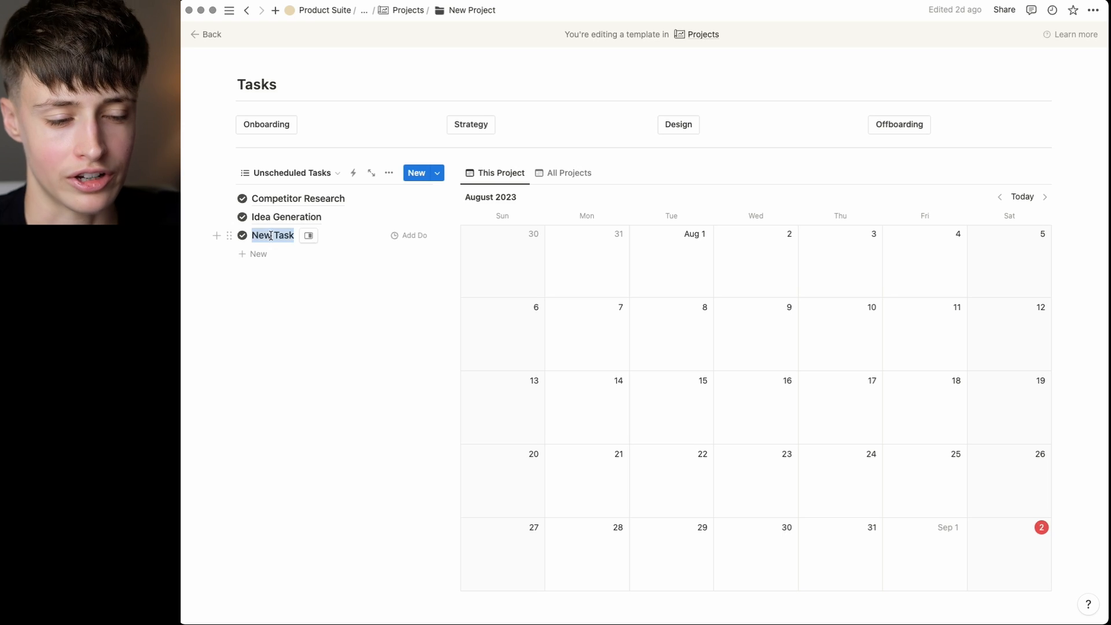
pyautogui.write('Brand Strategy PDF')
pyautogui.press('Return')
pyautogui.write('Presentation')
pyautogui.click(324, 255)
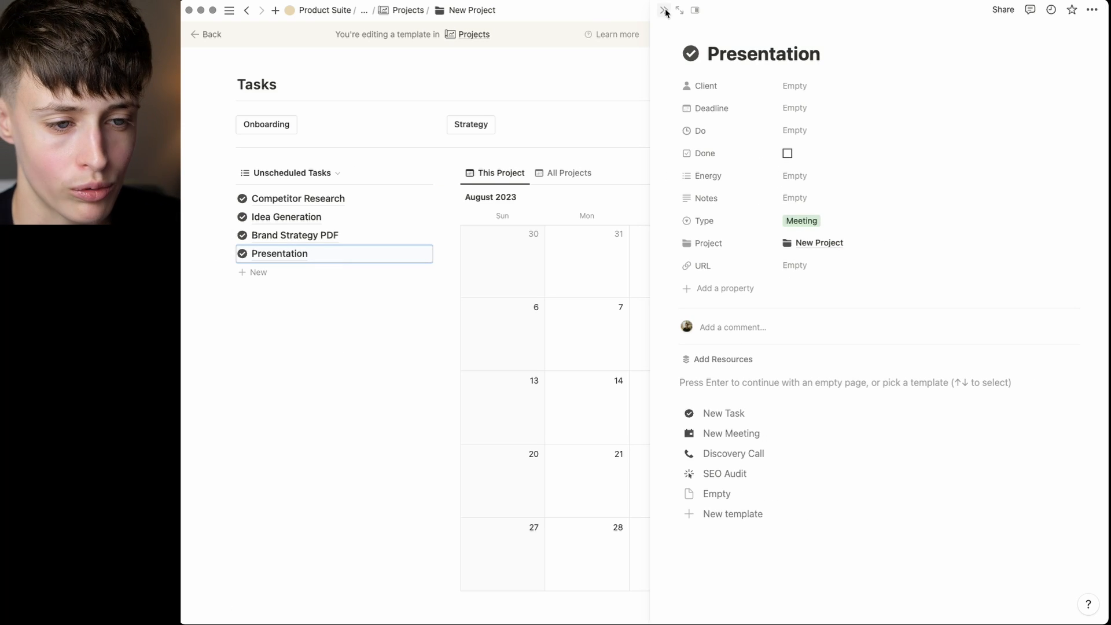
pyautogui.click(723, 434)
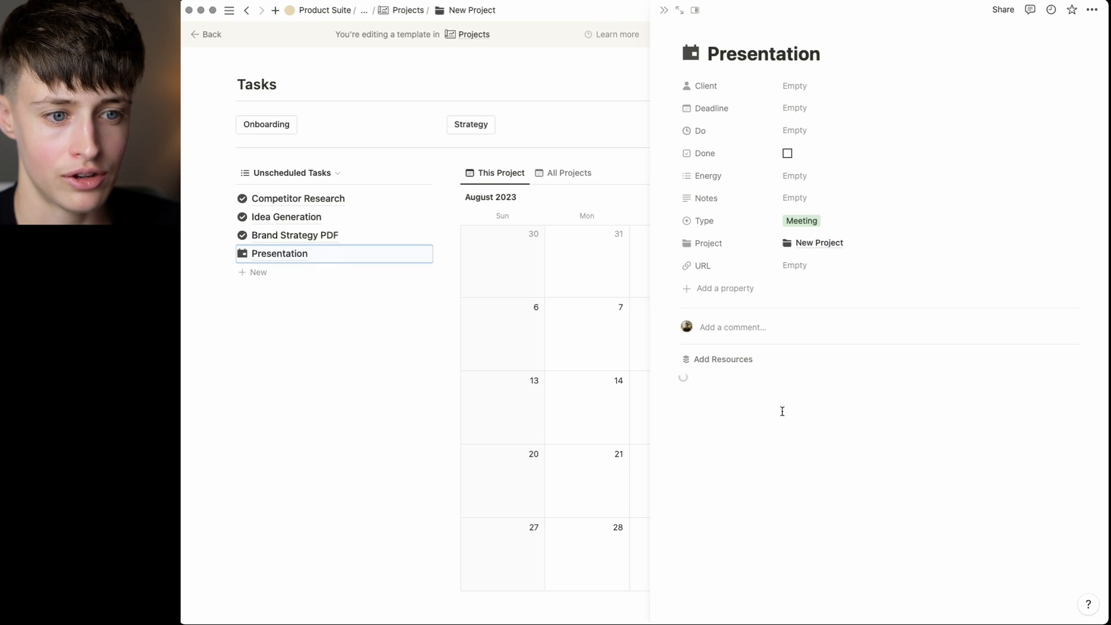
# Replace the blocks inserted by the Strategy button with copies of the four unscheduled tasks, and delete the original tasks
pyautogui.moveTo(208, 255); pyautogui.dragTo(259, 202)
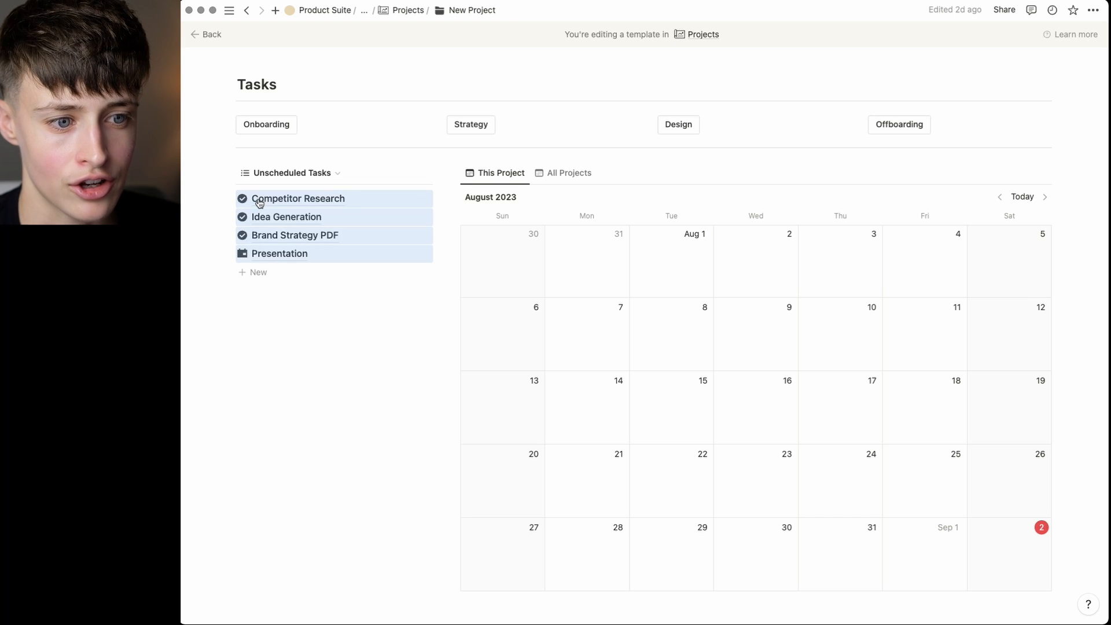
pyautogui.click(504, 124)
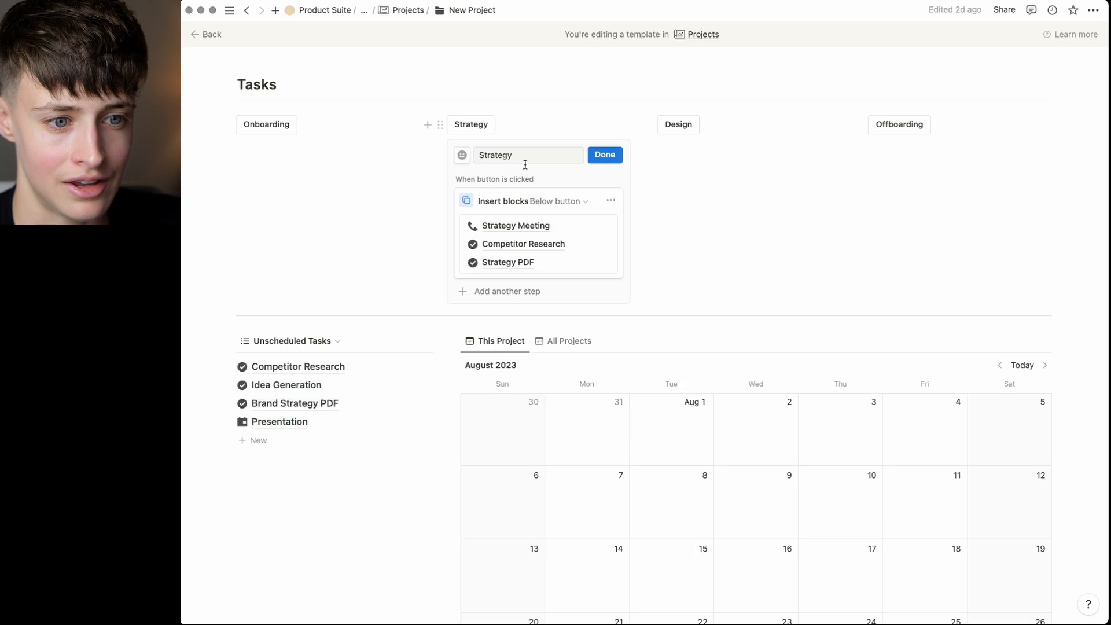
pyautogui.moveTo(578, 272); pyautogui.dragTo(540, 225)
pyautogui.press('BackSpace')
pyautogui.press('super+v')
pyautogui.click(602, 153)
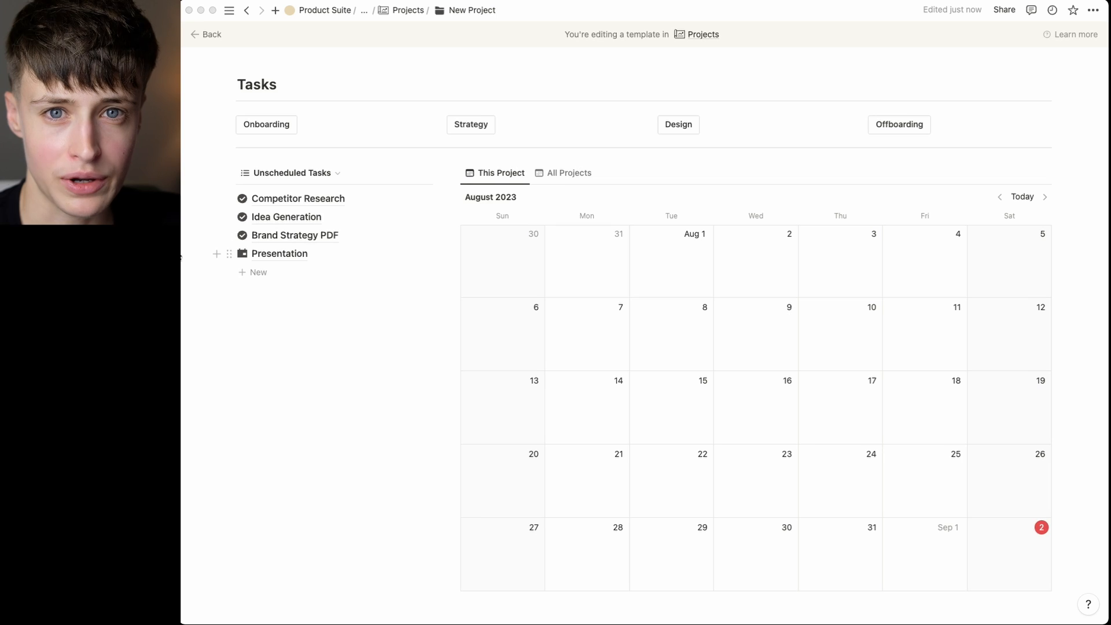
pyautogui.moveTo(229, 238); pyautogui.dragTo(259, 201)
pyautogui.press('BackSpace')
# Run the Strategy button and schedule its Presentation task on September 2 in the project calendar
pyautogui.click(470, 124)
pyautogui.moveTo(432, 208); pyautogui.dragTo(455, 207)
pyautogui.moveTo(465, 203); pyautogui.dragTo(1021, 324)
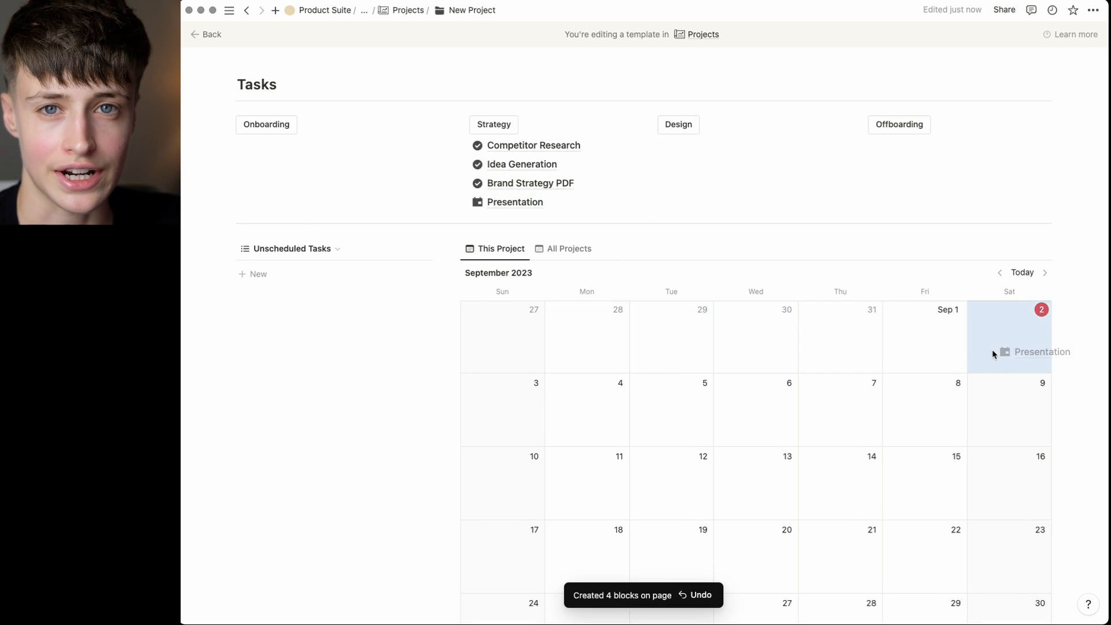
# Examine the scheduled Presentation meeting's properties, Notes and Action Items sections
pyautogui.click(1021, 324)
pyautogui.scroll(-3, 784, 374)
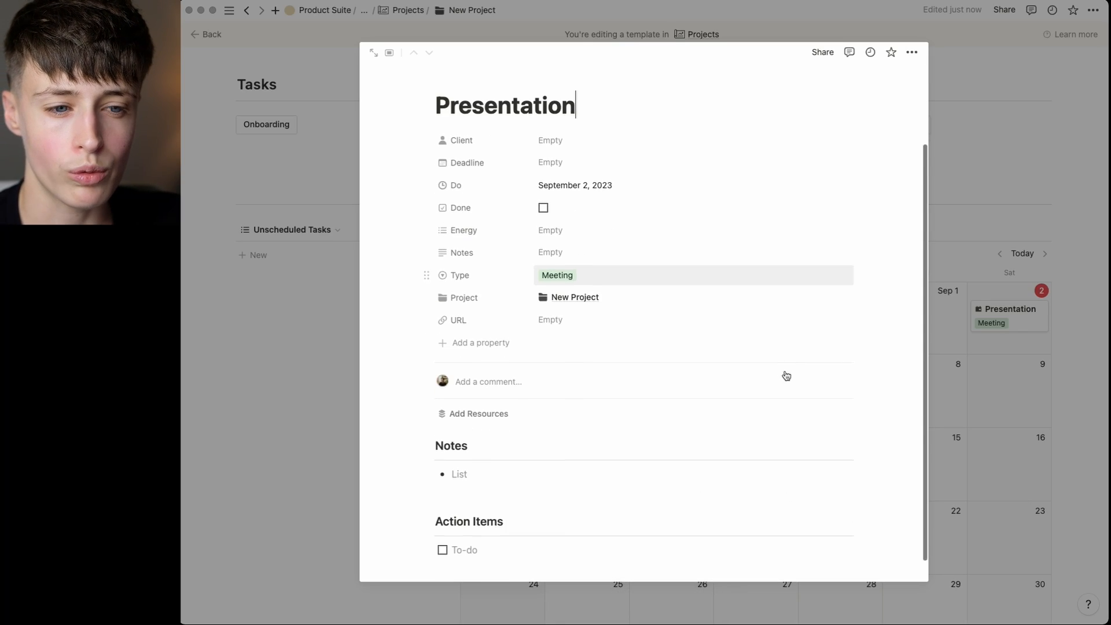
pyautogui.scroll(3, 785, 382)
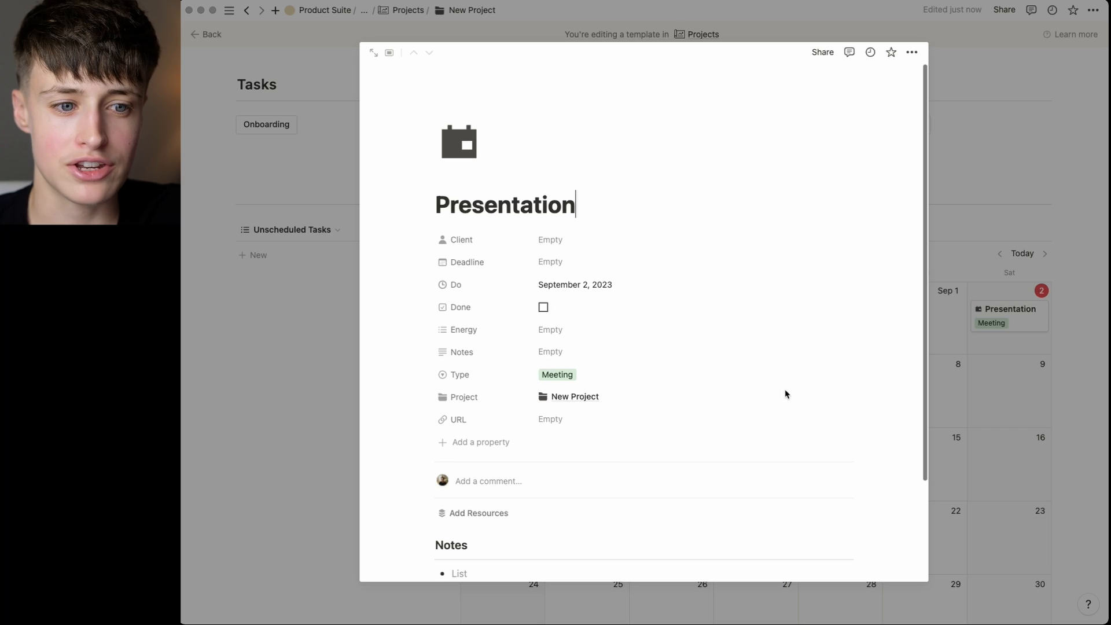
pyautogui.click(977, 356)
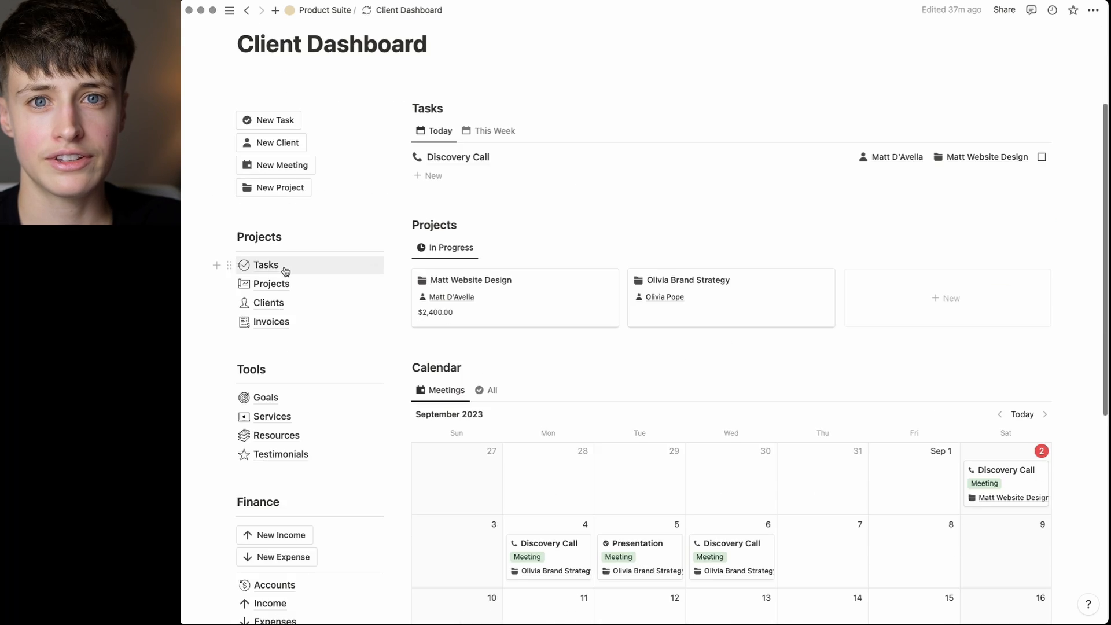
# Open the brand strategy project from the Projects page and set its start and end dates
pyautogui.click(277, 282)
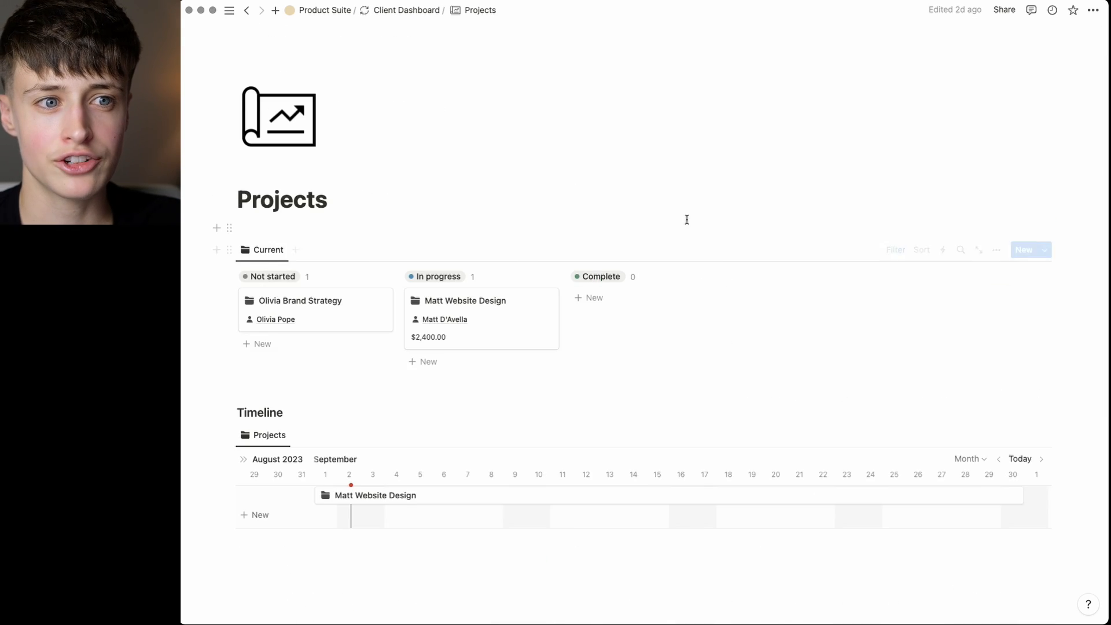
pyautogui.scroll(-3, 319, 197)
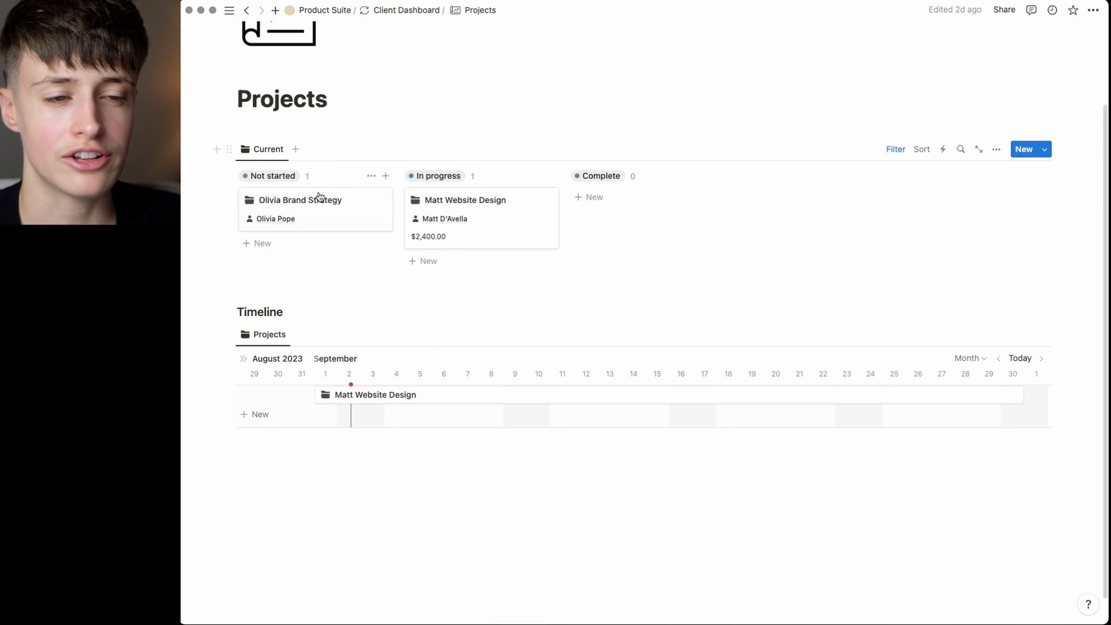
pyautogui.click(347, 213)
pyautogui.click(844, 110)
pyautogui.click(914, 194)
pyautogui.press('Escape')
pyautogui.click(816, 128)
pyautogui.click(914, 292)
pyautogui.press('Escape')
# Set the brand strategy project's value to $5,400 and adjust its span on the projects timeline
pyautogui.click(816, 152)
pyautogui.write('5400')
pyautogui.press('Return')
pyautogui.scroll(-2, 530, 218)
pyautogui.press('Escape')
pyautogui.moveTo(567, 347); pyautogui.dragTo(374, 347)
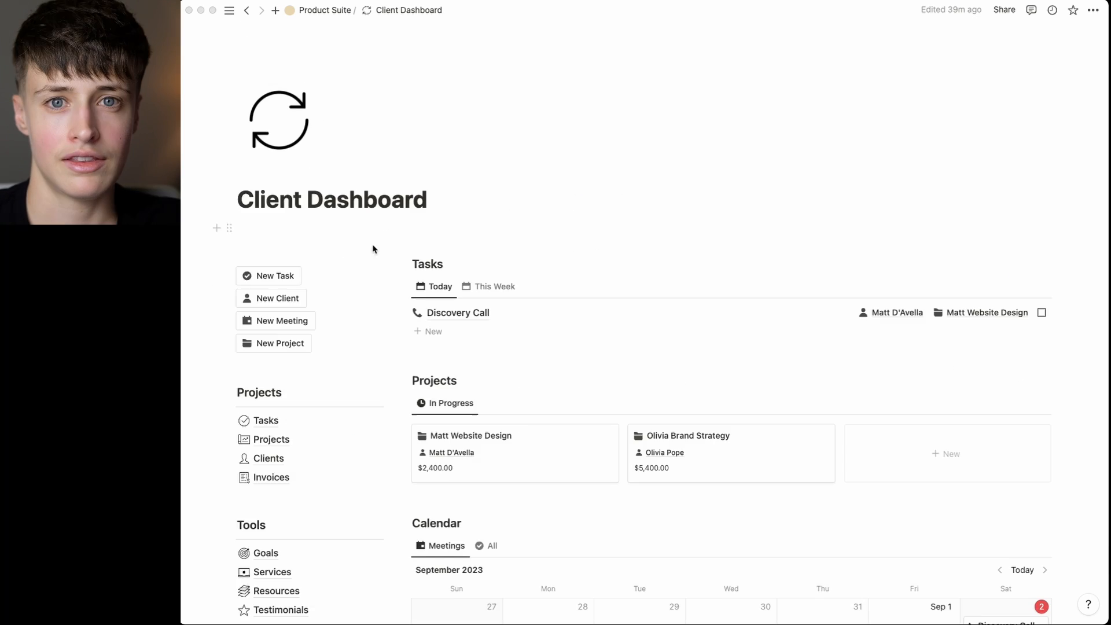
# Open the Invoices page from the Client Dashboard and move the sent $2,400 invoice to Paid
pyautogui.scroll(-2, 403, 249)
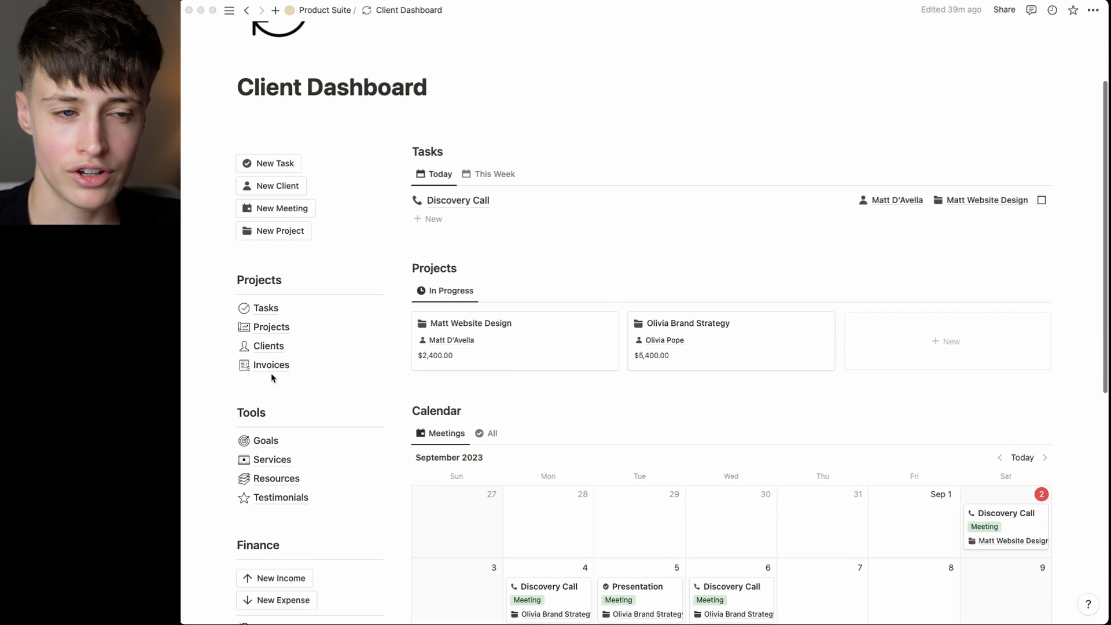
pyautogui.click(266, 370)
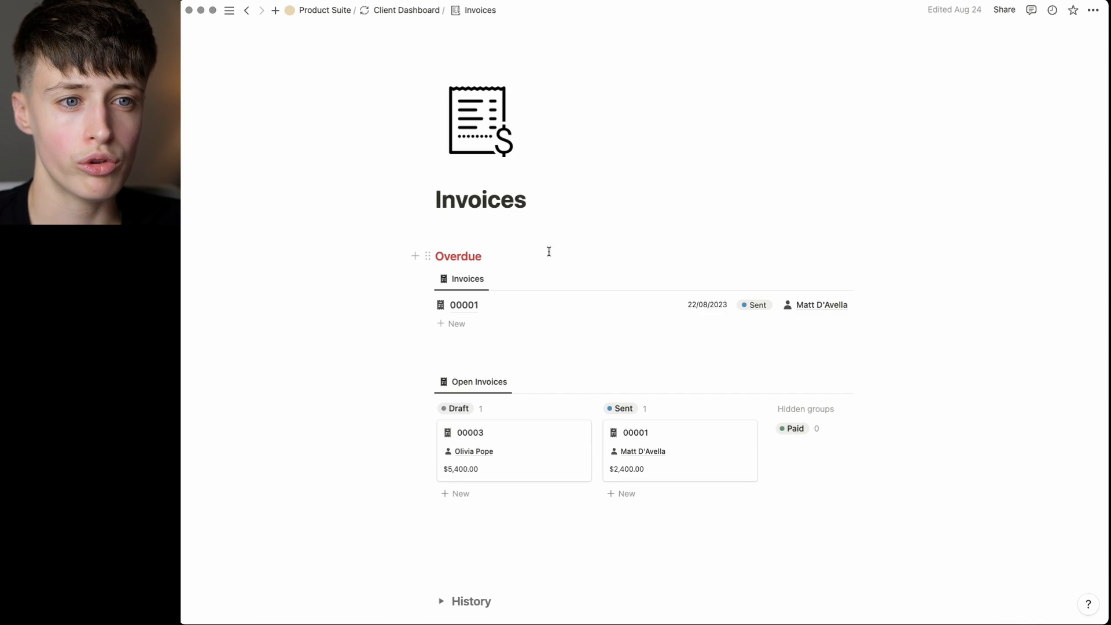
pyautogui.scroll(-5, 672, 249)
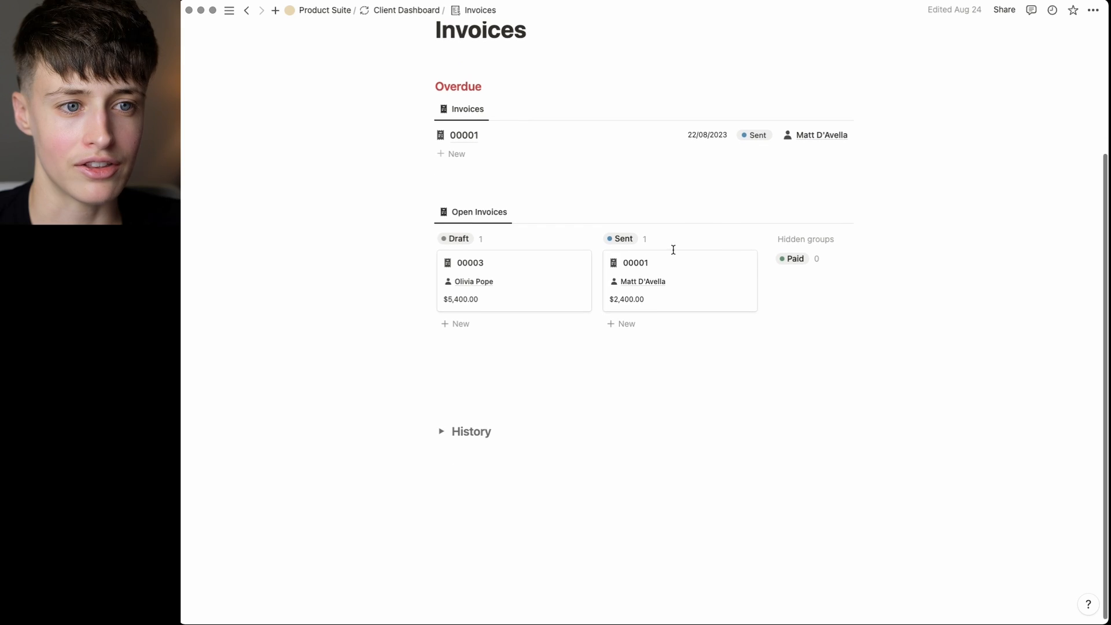
pyautogui.moveTo(674, 268); pyautogui.dragTo(798, 261)
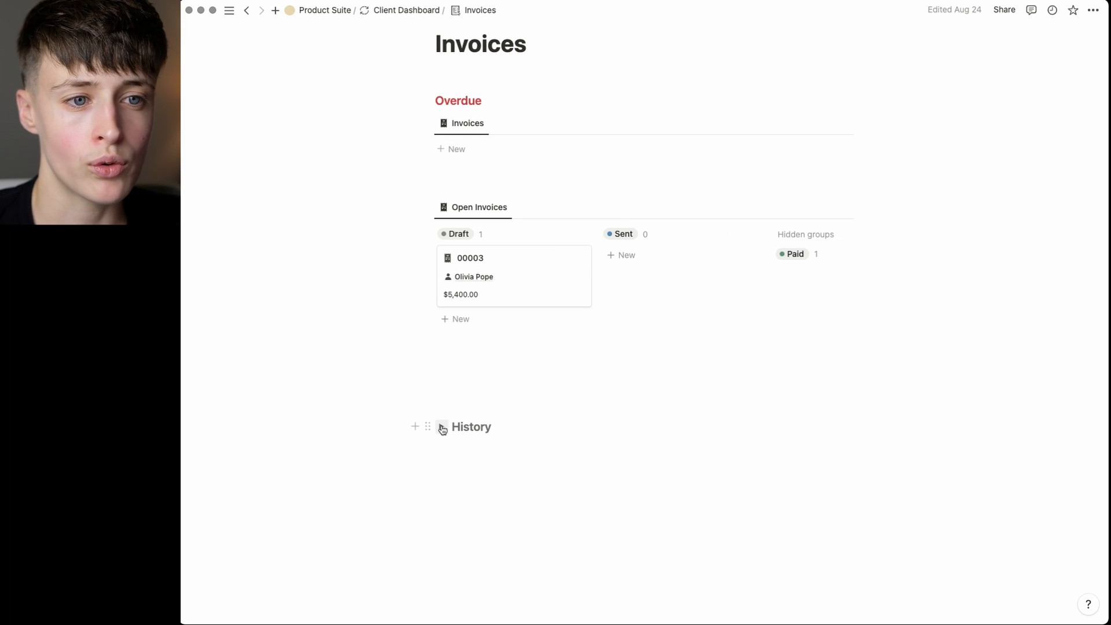
# Check the invoice History section and return to the Client Dashboard's Tools and Finance links
pyautogui.click(442, 428)
pyautogui.click(443, 428)
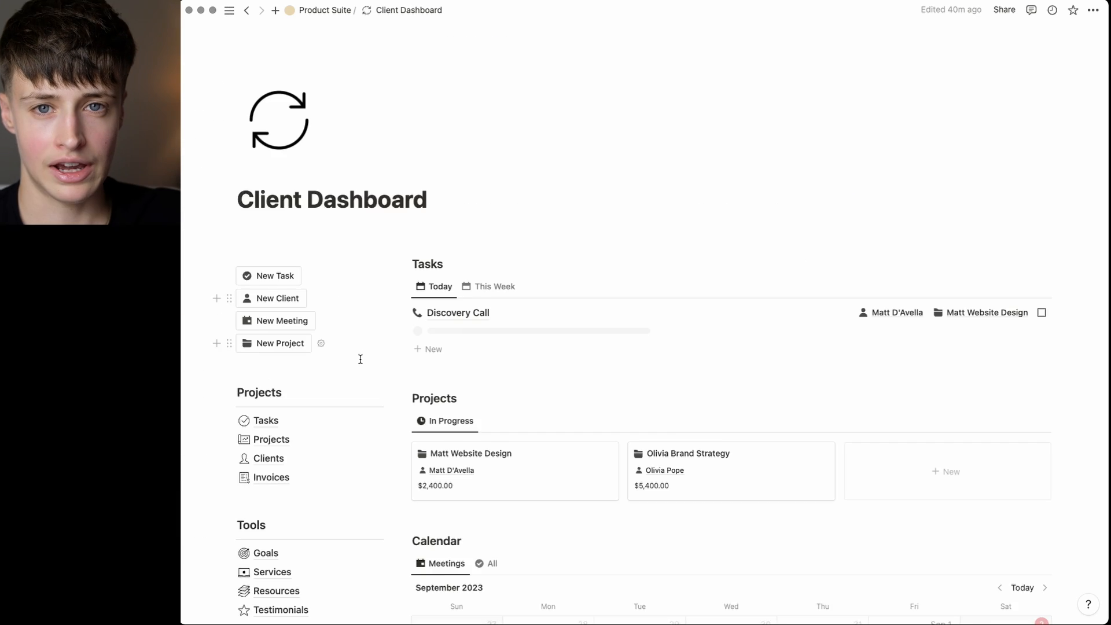
pyautogui.scroll(-5, 360, 361)
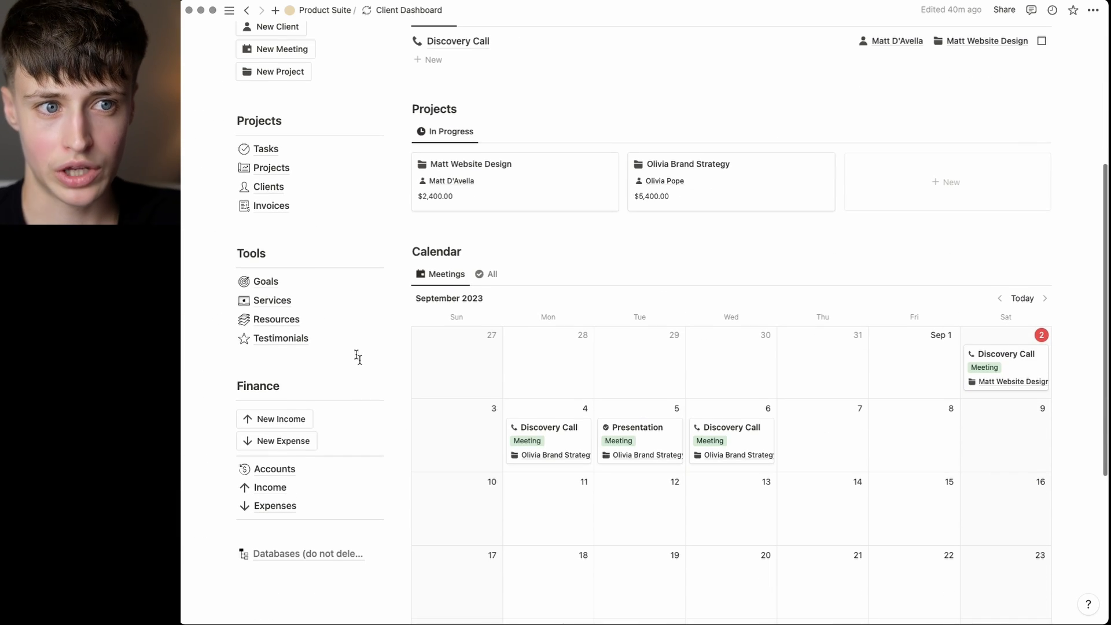
# On the Goals page, add a goal named "50 Digital Product Sales" and assign it to Q2
pyautogui.click(275, 290)
pyautogui.scroll(-2, 412, 290)
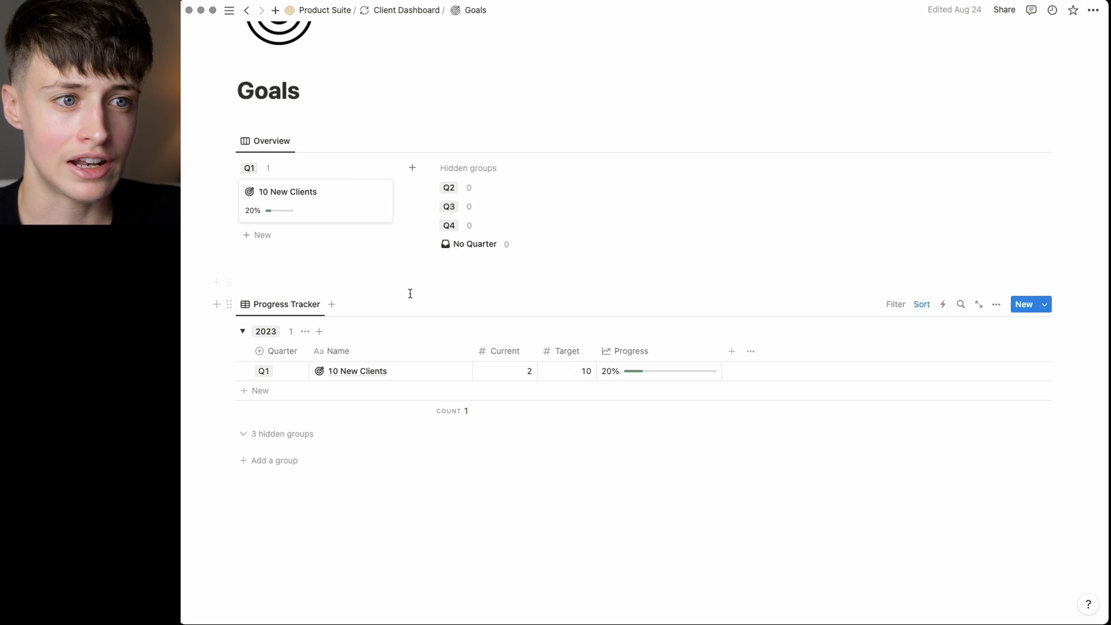
pyautogui.click(363, 237)
pyautogui.write('50 Digital PRoduct Sale')
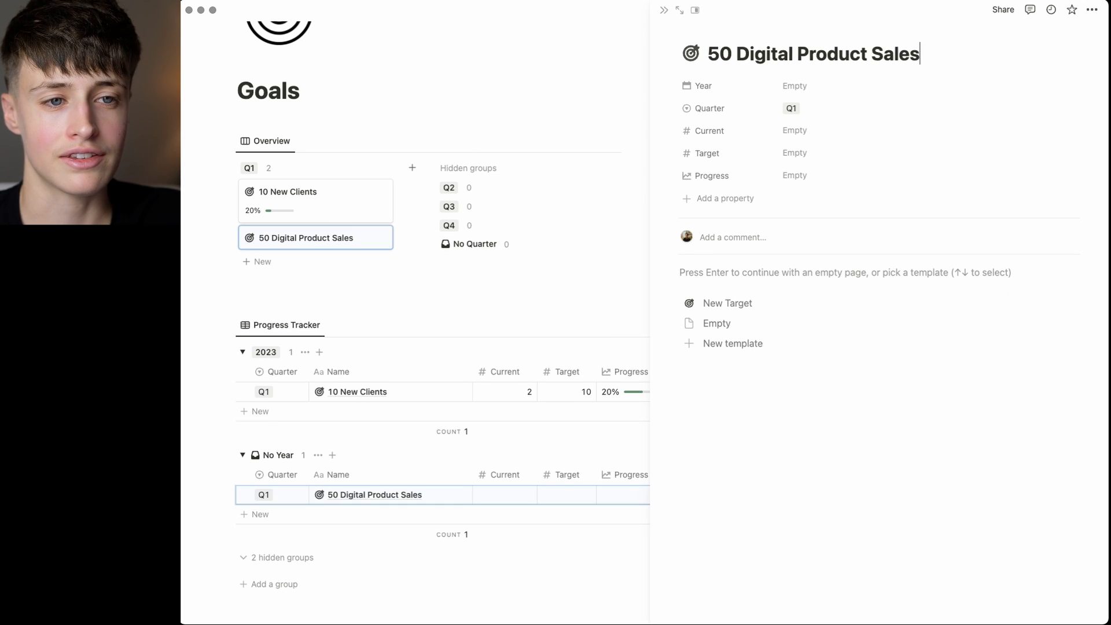
pyautogui.write('s')
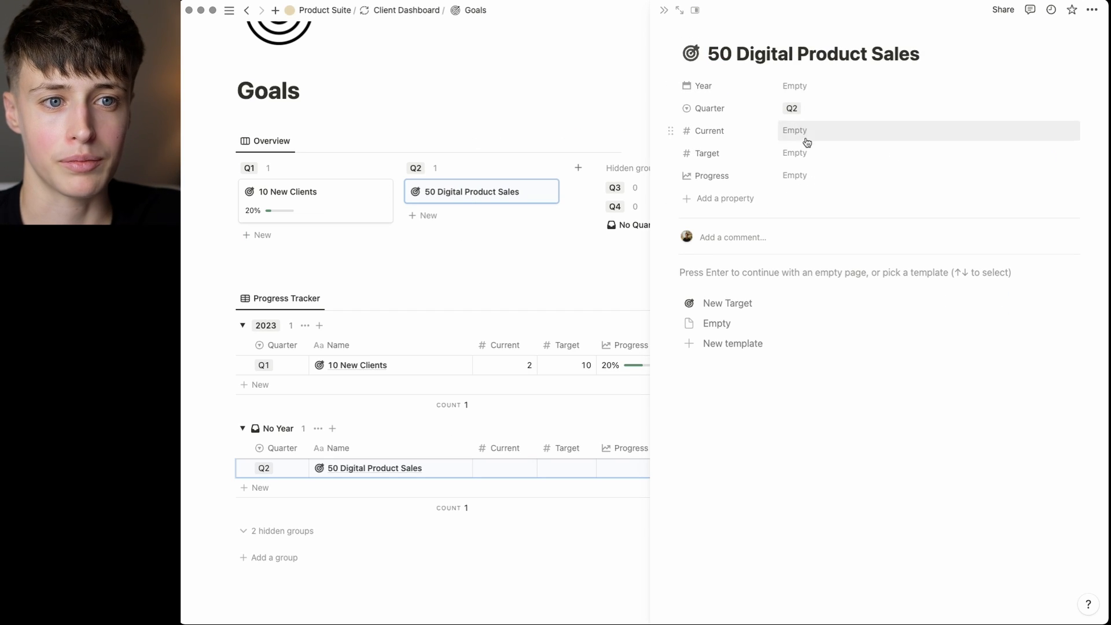
# Set the new sales goal's current value to 0 and its target to 50
pyautogui.click(798, 131)
pyautogui.write('0')
pyautogui.click(798, 153)
pyautogui.write('50')
pyautogui.press('Return')
pyautogui.click(663, 10)
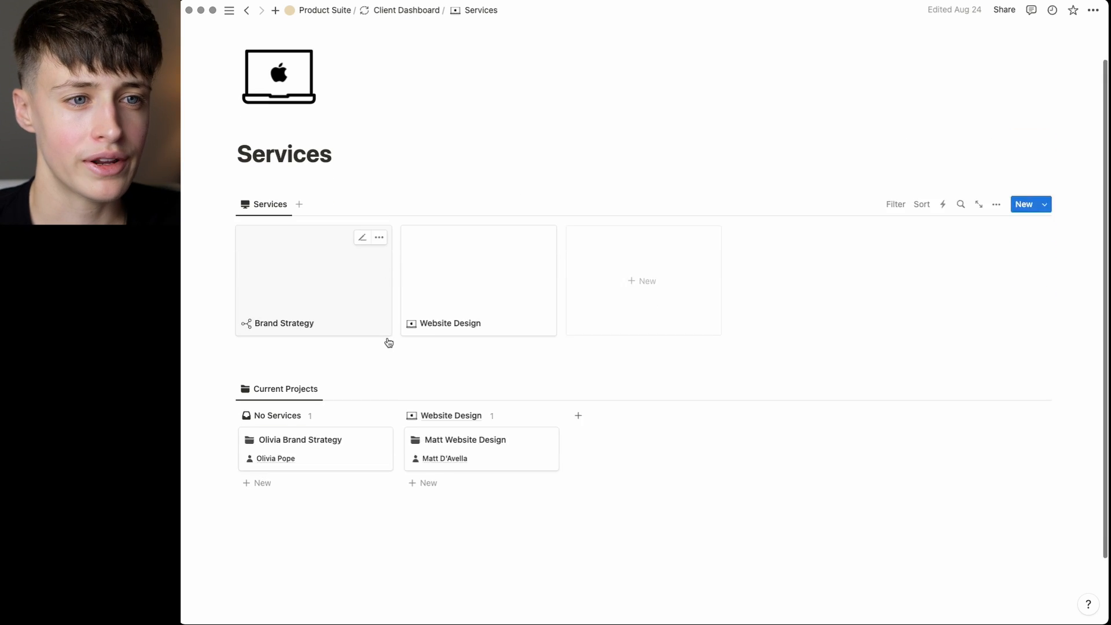
# Open the Brand Strategy service from the Services page and review its resources and current projects
pyautogui.scroll(-1, 384, 339)
pyautogui.click(274, 271)
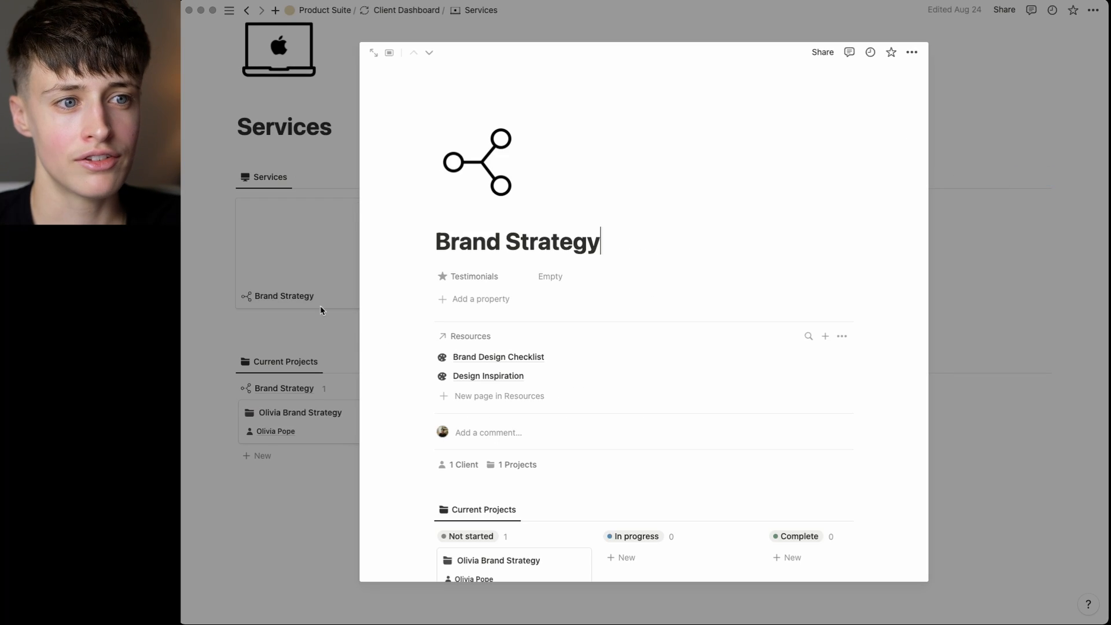
pyautogui.scroll(-3, 515, 426)
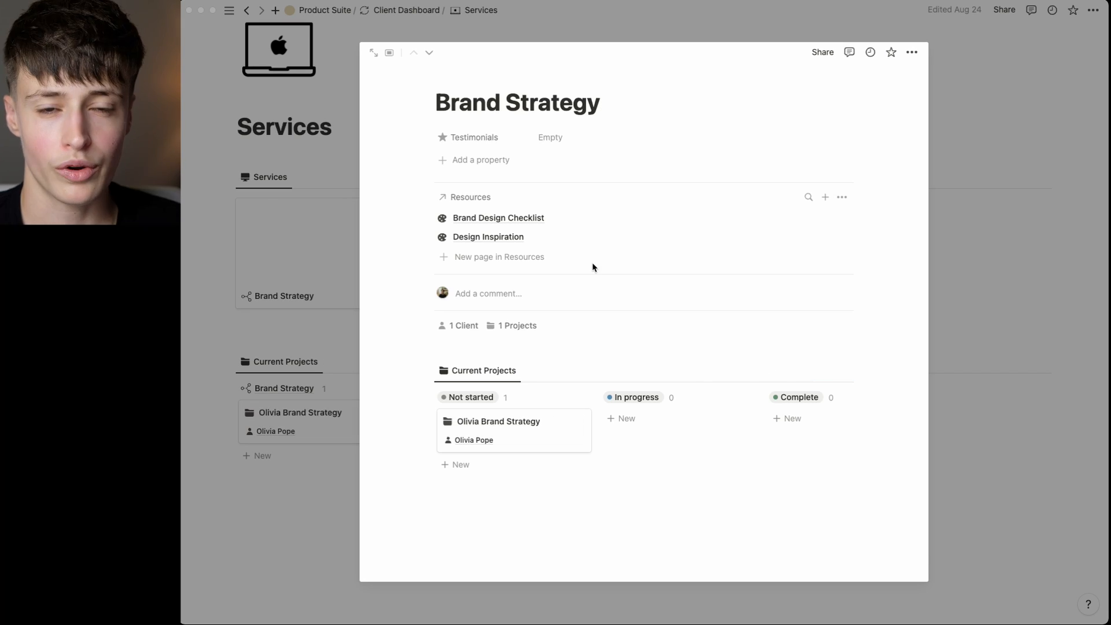
# Link the brand strategy client's testimonial to the Brand Strategy service
pyautogui.scroll(3, 592, 267)
pyautogui.click(553, 266)
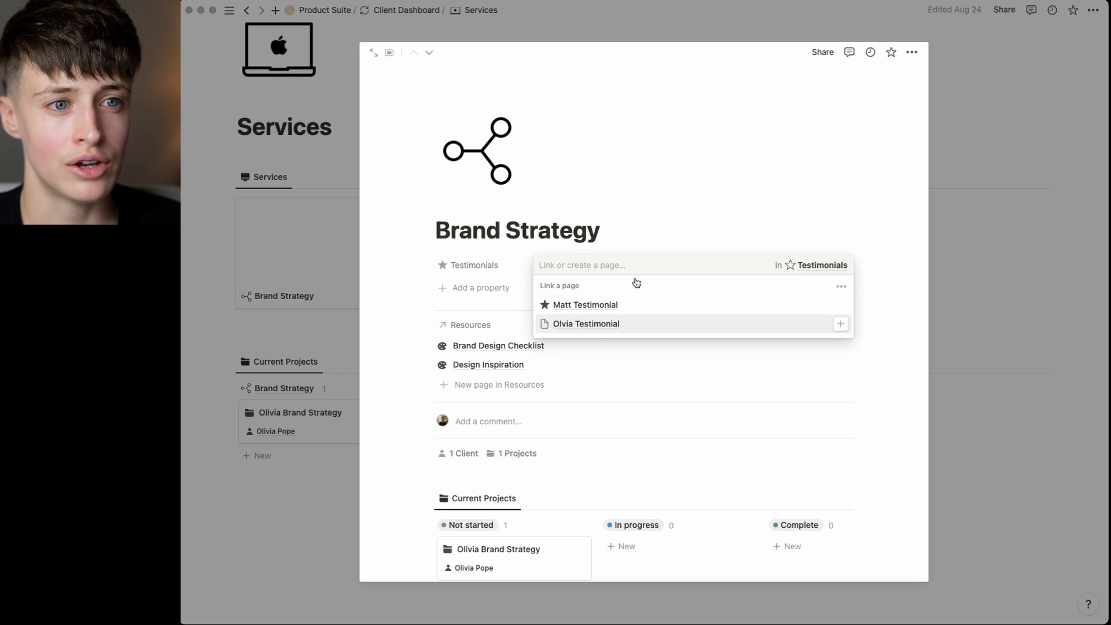
pyautogui.click(630, 216)
pyautogui.scroll(-1, 605, 241)
pyautogui.click(574, 238)
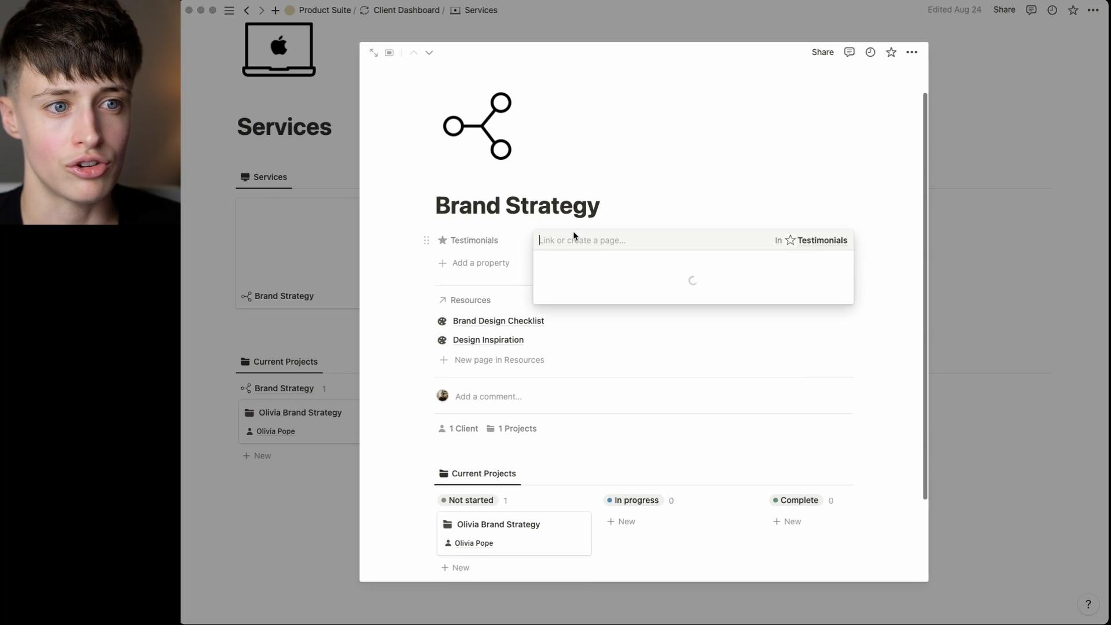
pyautogui.click(576, 297)
# Examine the Brand Strategy service's linked resources and open the Brand Design Checklist to view its properties
pyautogui.scroll(-3, 651, 206)
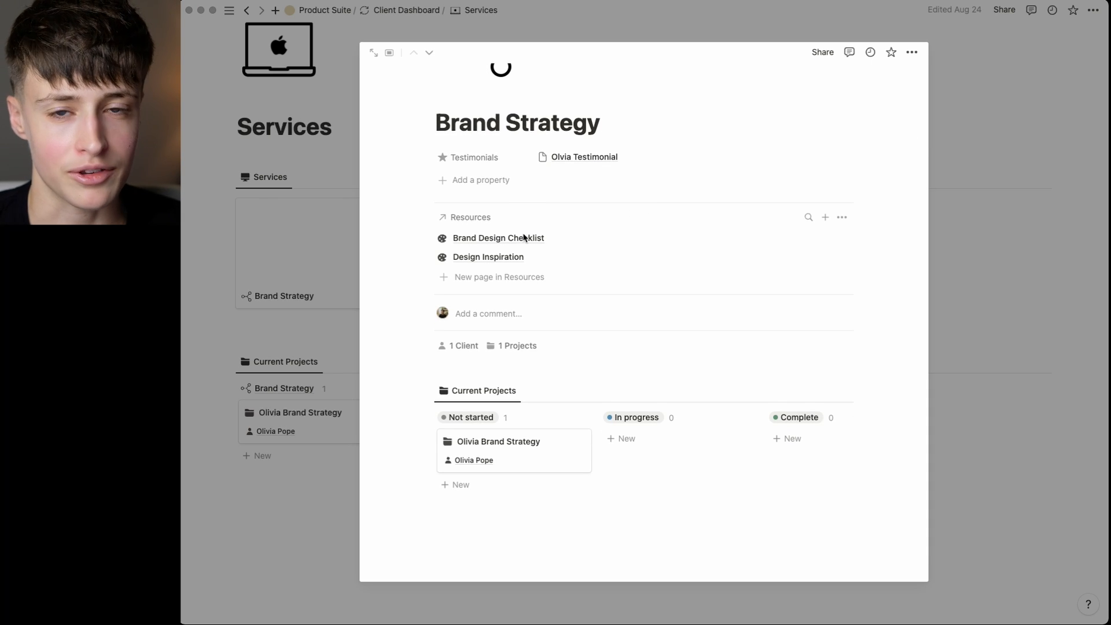
pyautogui.scroll(-1, 524, 238)
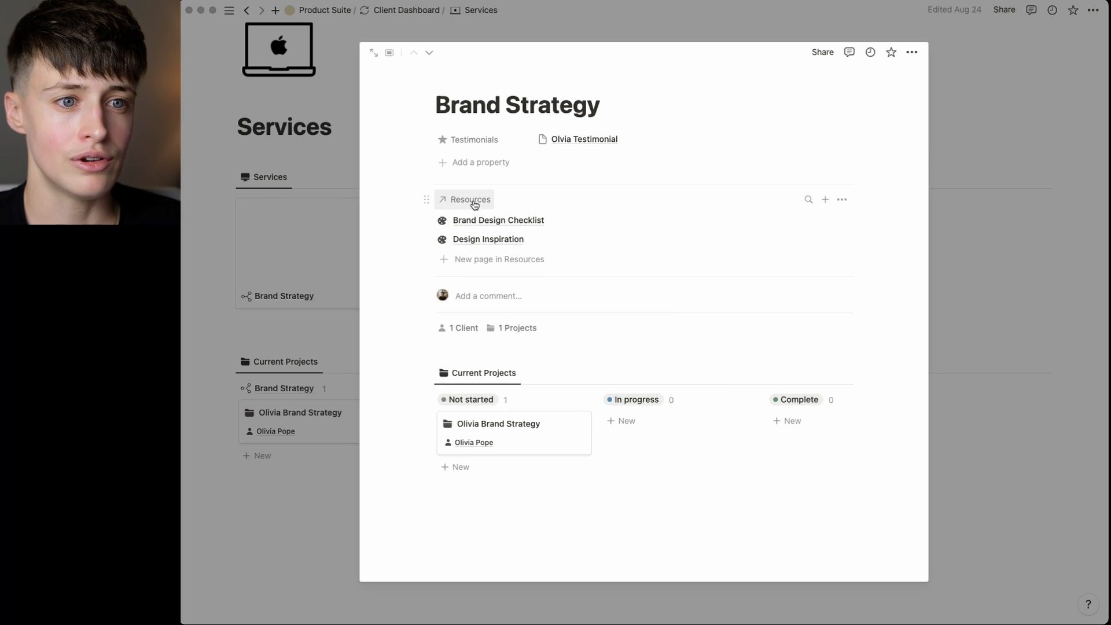
pyautogui.scroll(2, 514, 268)
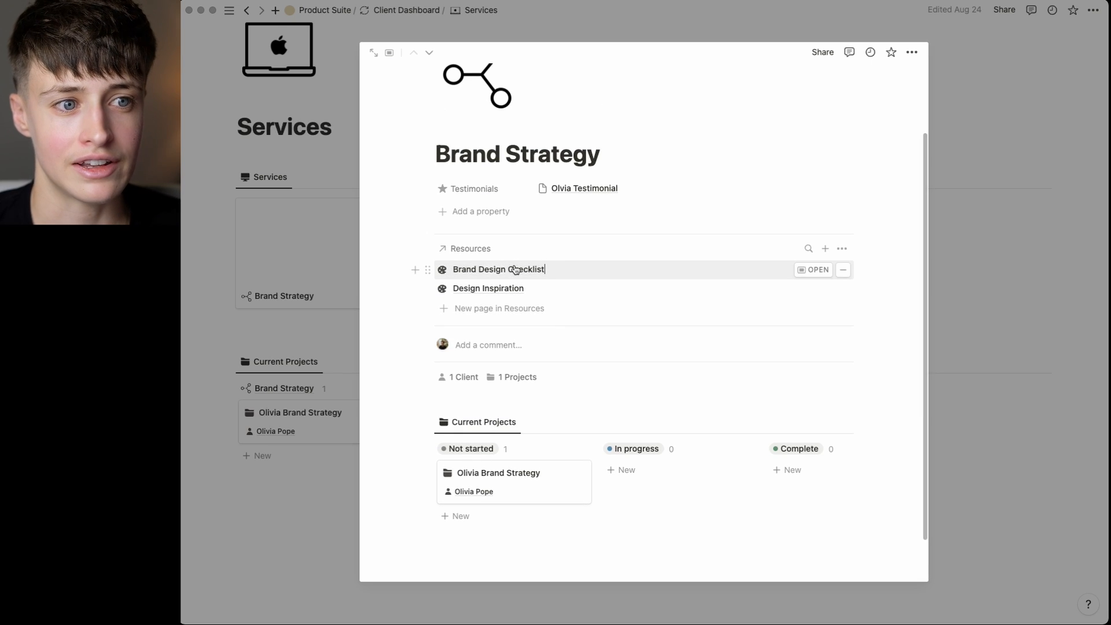
pyautogui.click(813, 269)
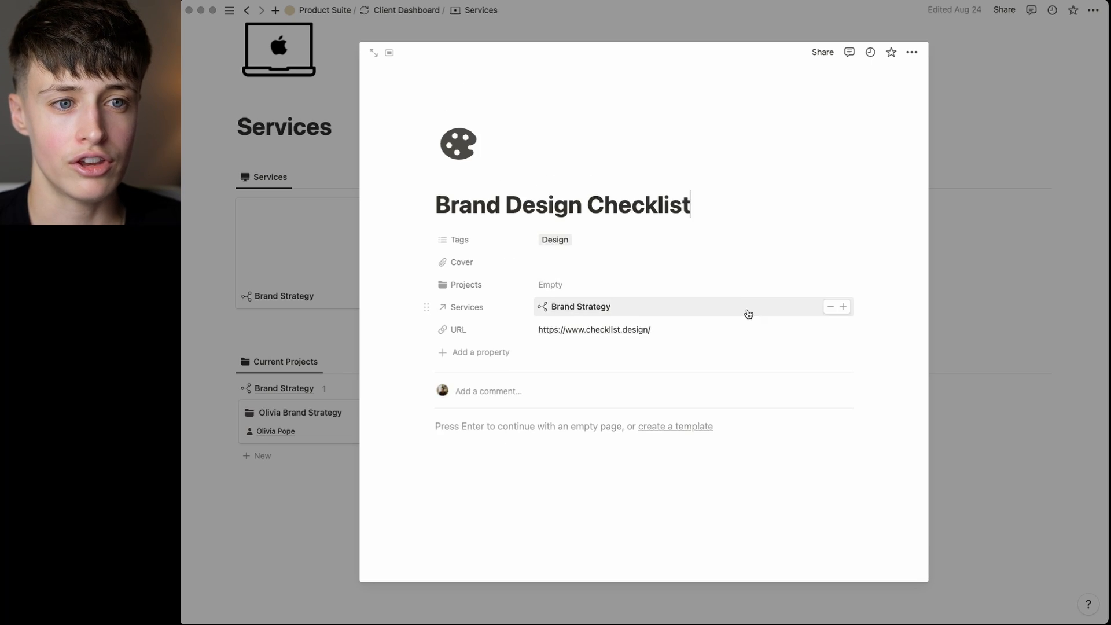
pyautogui.scroll(-2, 748, 314)
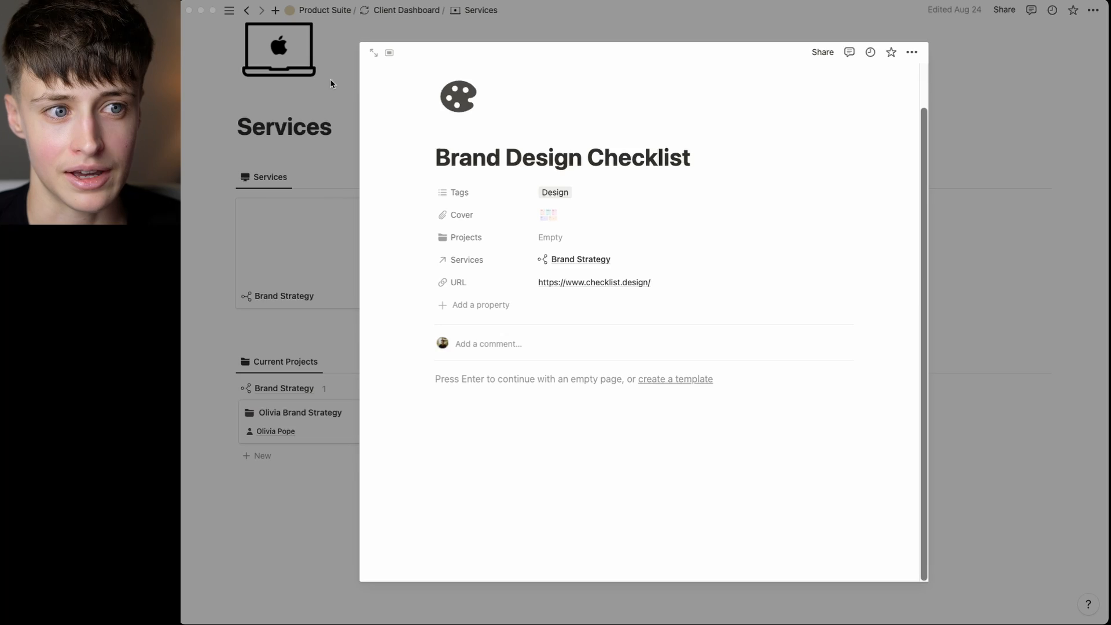
# Open the Shopify Code Toolkit from the Resource Library on the Resources page and check its linked service
pyautogui.scroll(-4, 416, 354)
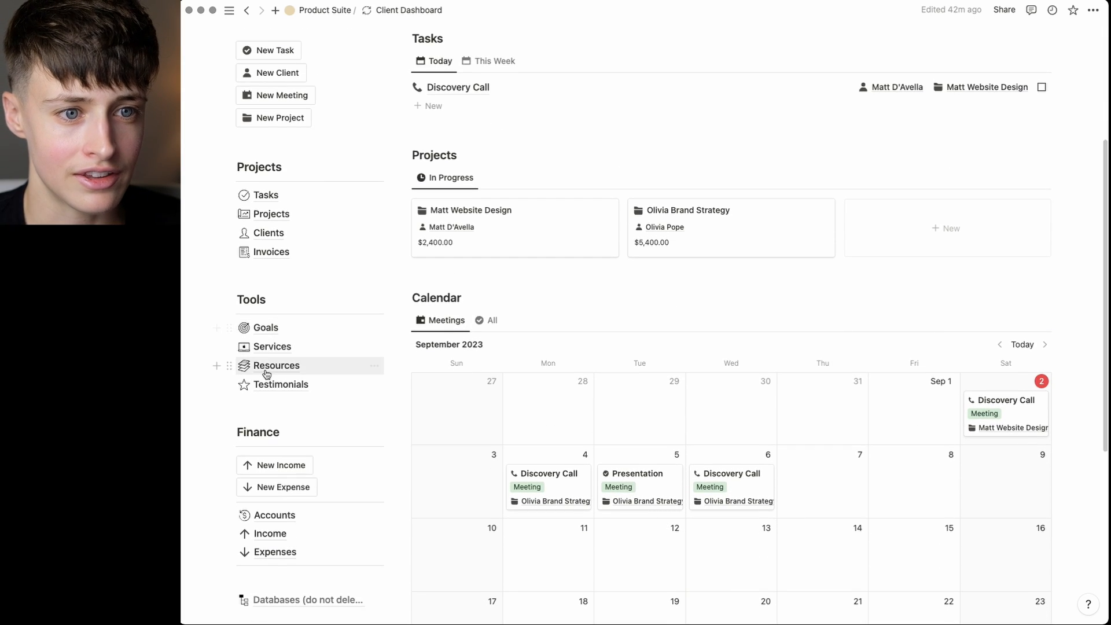
pyautogui.click(266, 370)
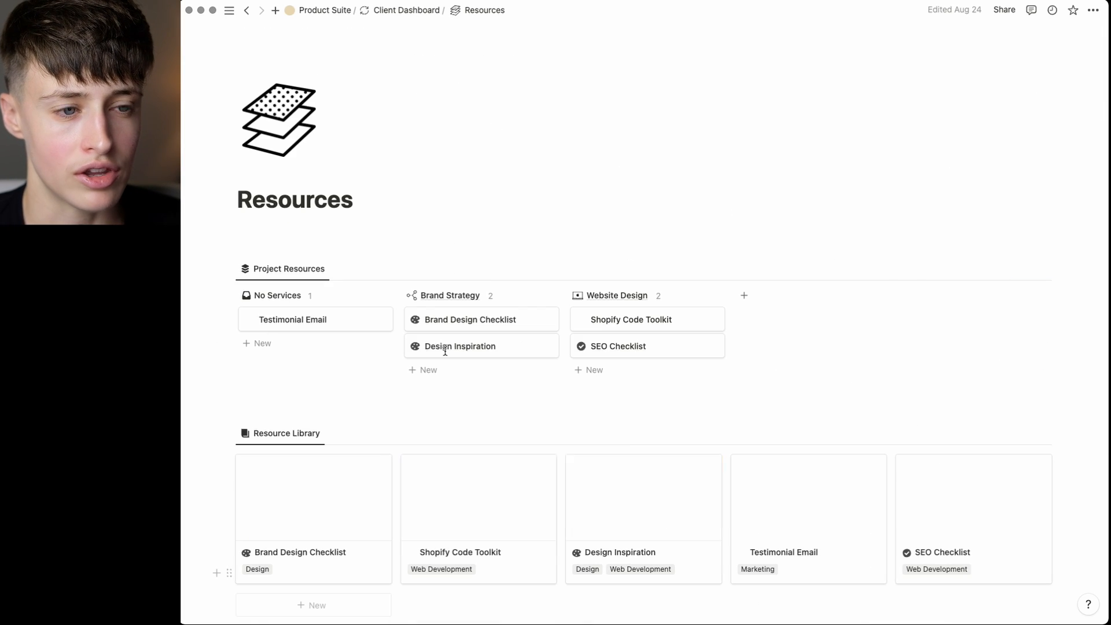
pyautogui.scroll(-3, 598, 398)
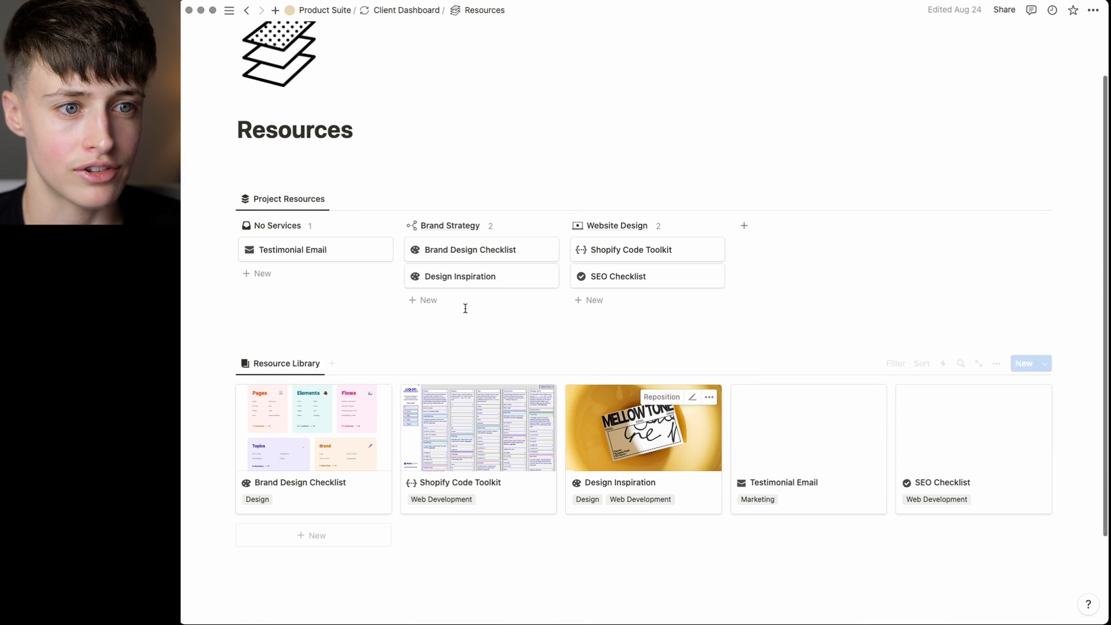
pyautogui.scroll(-1, 469, 387)
pyautogui.click(469, 387)
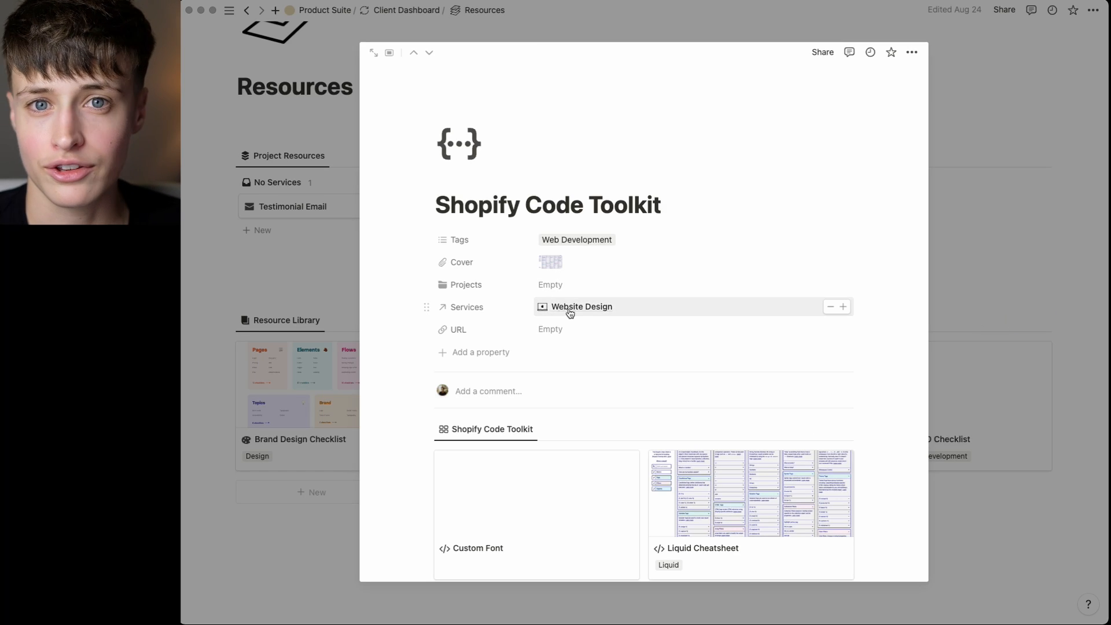
pyautogui.click(584, 313)
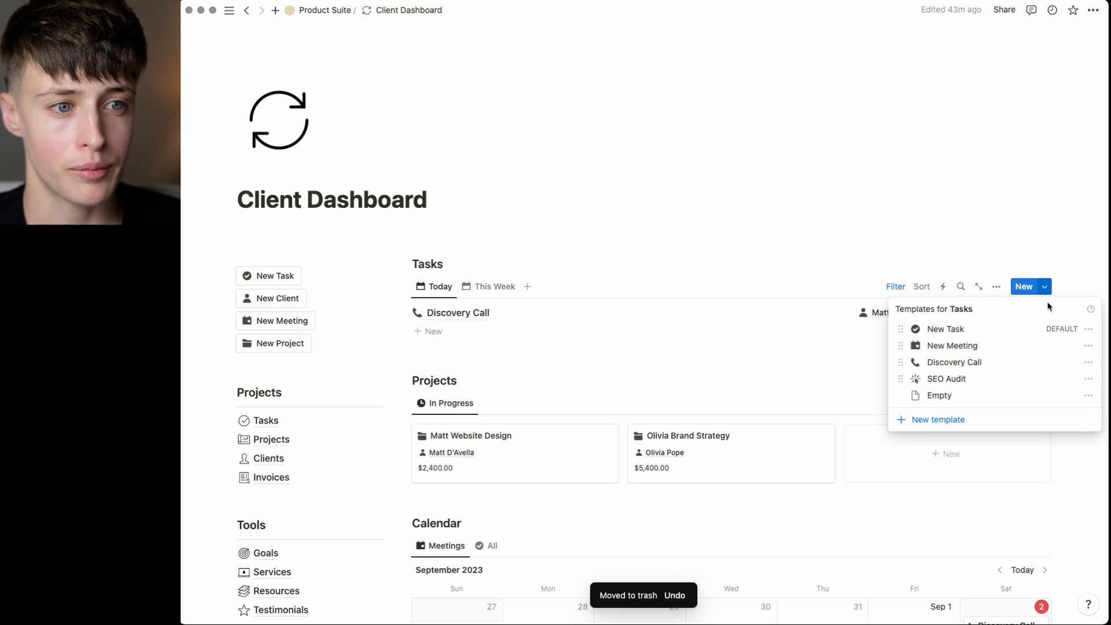
# Create a dashboard task from the SEO Audit template and review its linked SEO Checklist
pyautogui.click(961, 379)
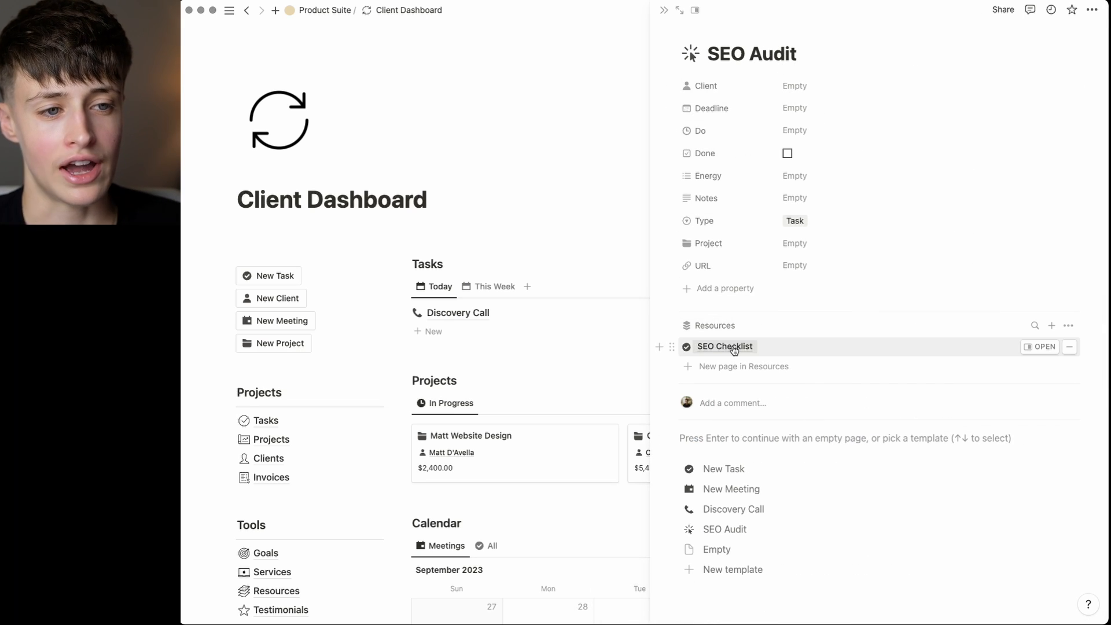
pyautogui.click(1040, 347)
pyautogui.scroll(-6, 1035, 349)
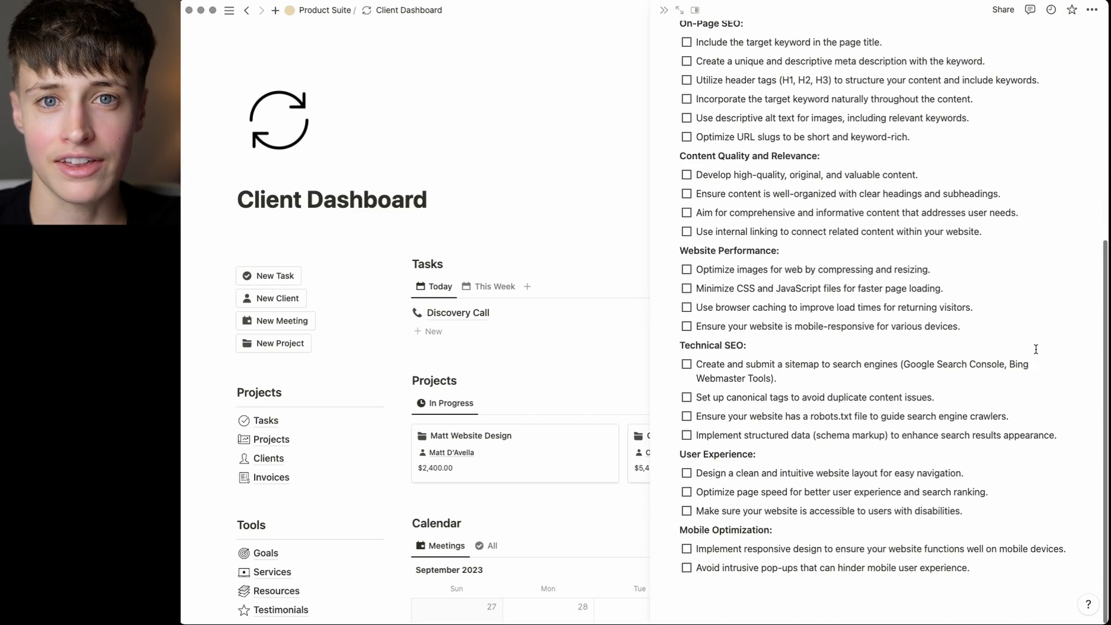
pyautogui.scroll(6, 1035, 349)
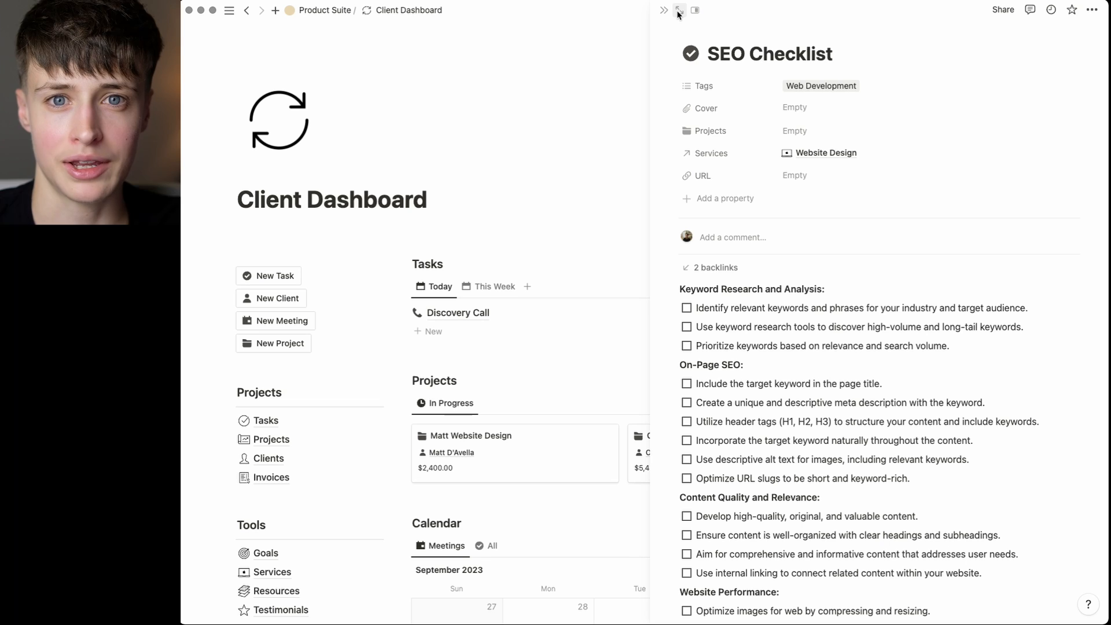
pyautogui.click(247, 12)
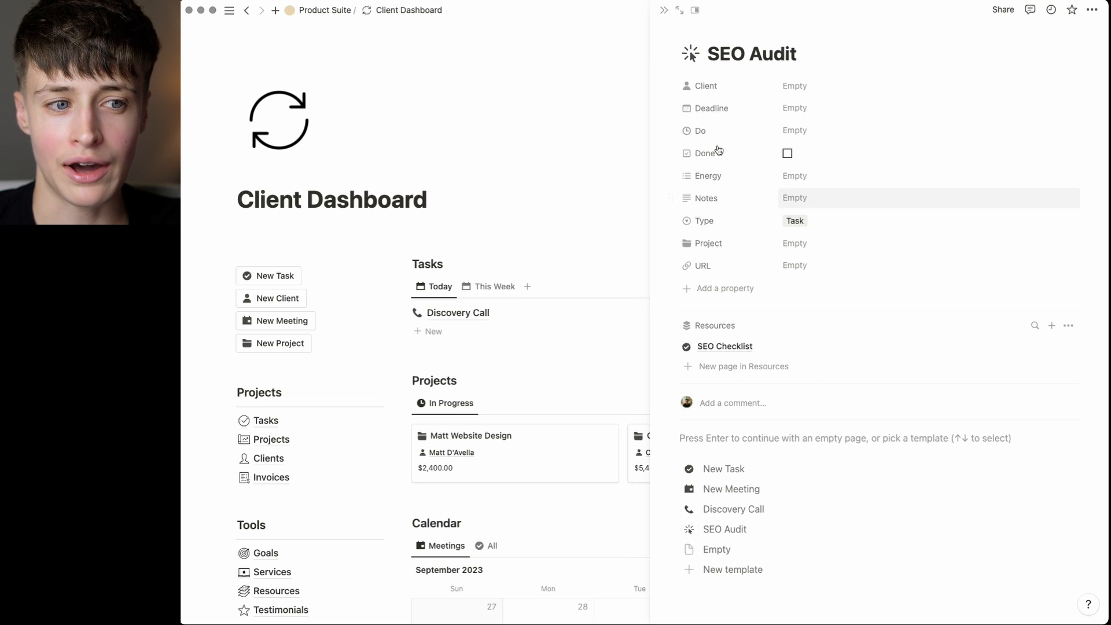
pyautogui.click(666, 12)
# On the Testimonials page, create a testimonial from the template and title it with the client's first name plus "Testimonial"
pyautogui.scroll(-3, 292, 471)
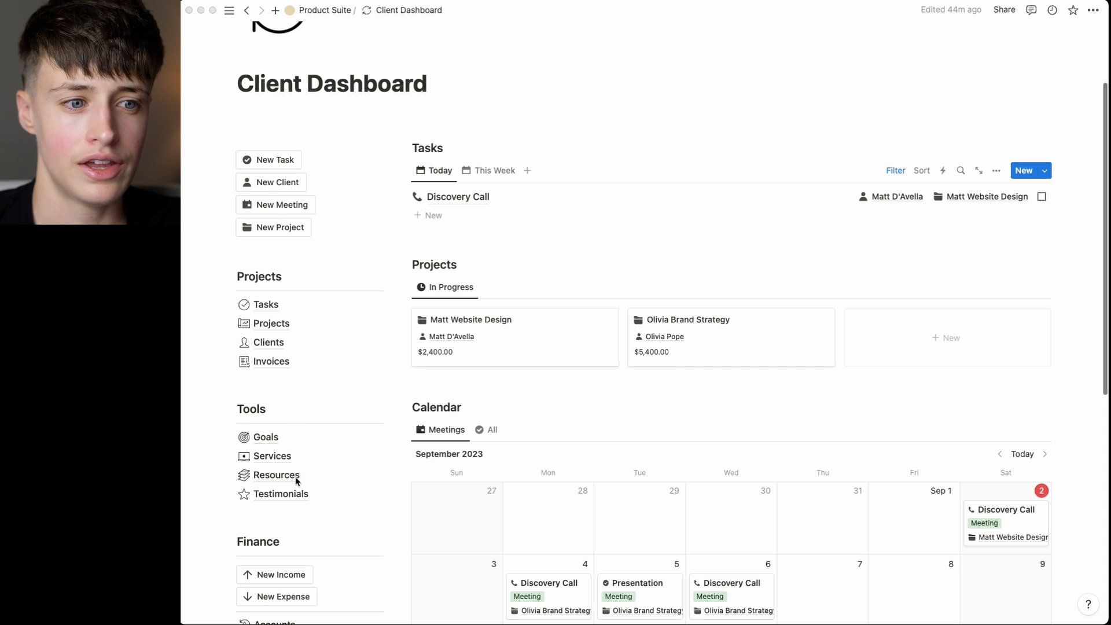
pyautogui.click(280, 438)
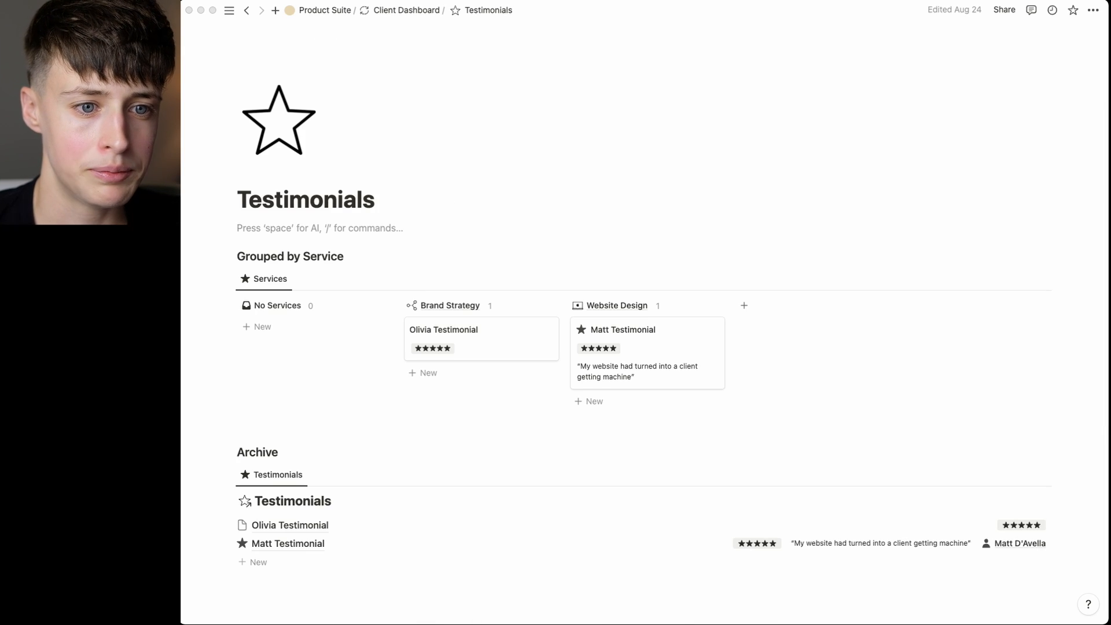
pyautogui.click(1044, 278)
pyautogui.click(948, 320)
pyautogui.write('Olivia Testimonial')
# Link the testimonial to its client, the brand strategy project and the Brand Strategy service, and rate it five stars
pyautogui.click(810, 85)
pyautogui.click(818, 124)
pyautogui.click(810, 131)
pyautogui.click(837, 210)
pyautogui.click(805, 156)
pyautogui.click(824, 258)
pyautogui.click(803, 175)
# Enter a top quote beginning "I love my new brand" for the testimonial and close its page
pyautogui.click(798, 198)
pyautogui.write('"')
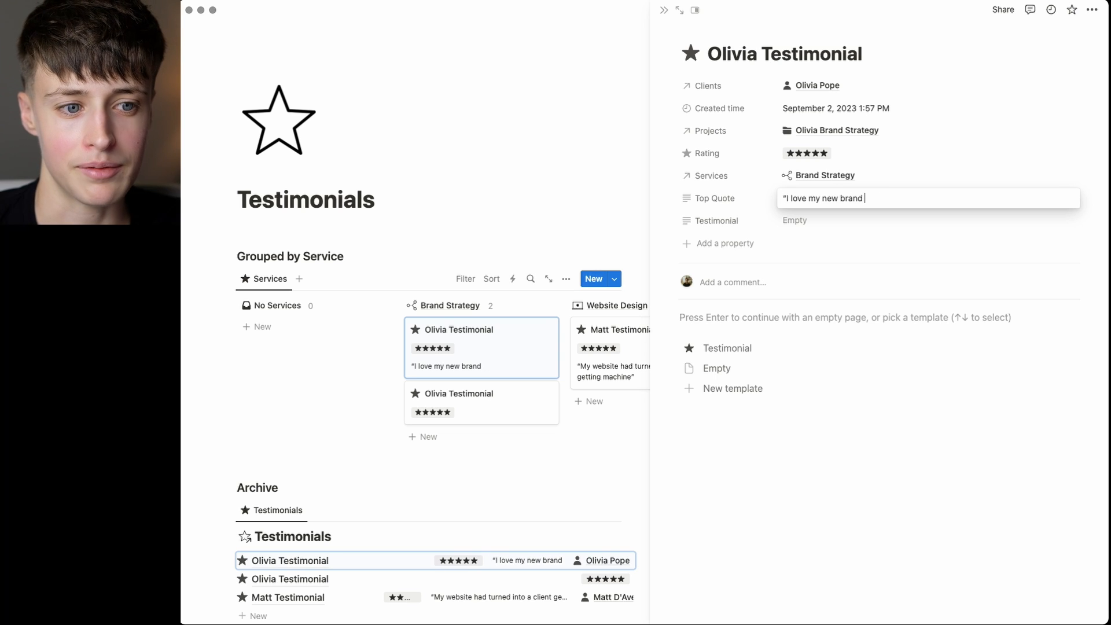
pyautogui.press('Escape')
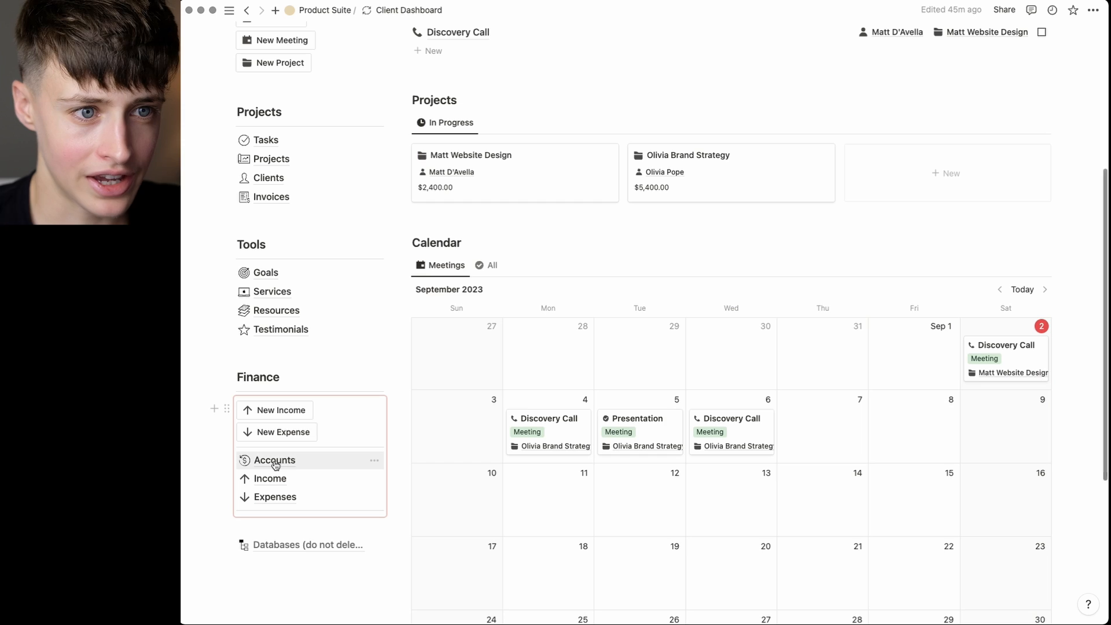
# On the Accounts page, add an account named Personal Account with a balance of $5,000
pyautogui.click(275, 460)
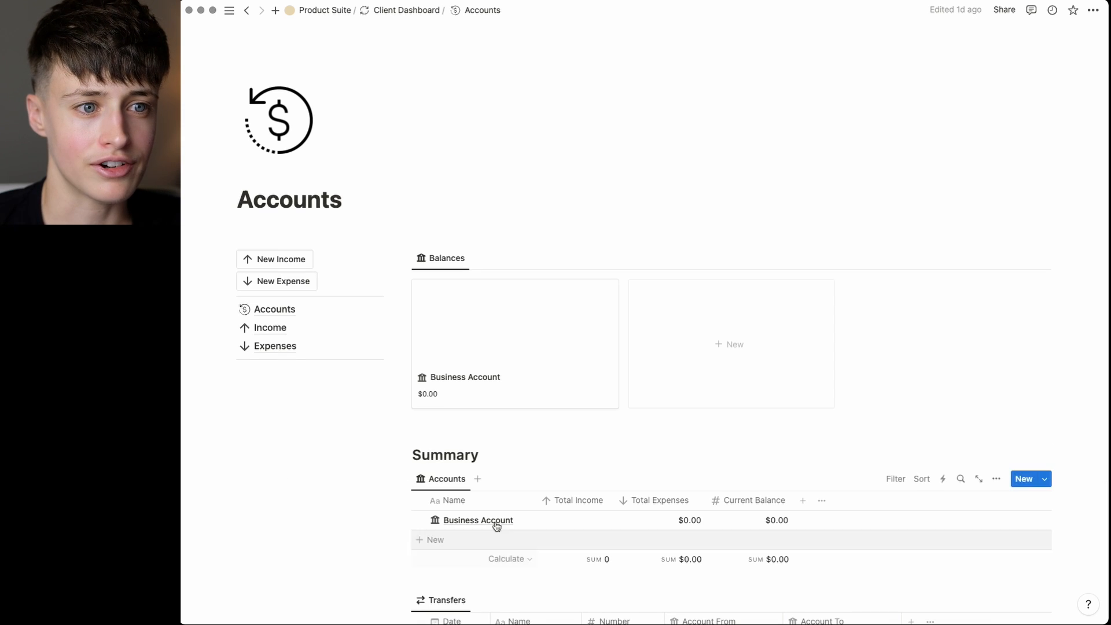
pyautogui.click(1023, 478)
pyautogui.write('Personal Account')
pyautogui.click(565, 150)
pyautogui.write('5,000')
pyautogui.press('Return')
pyautogui.press('Escape')
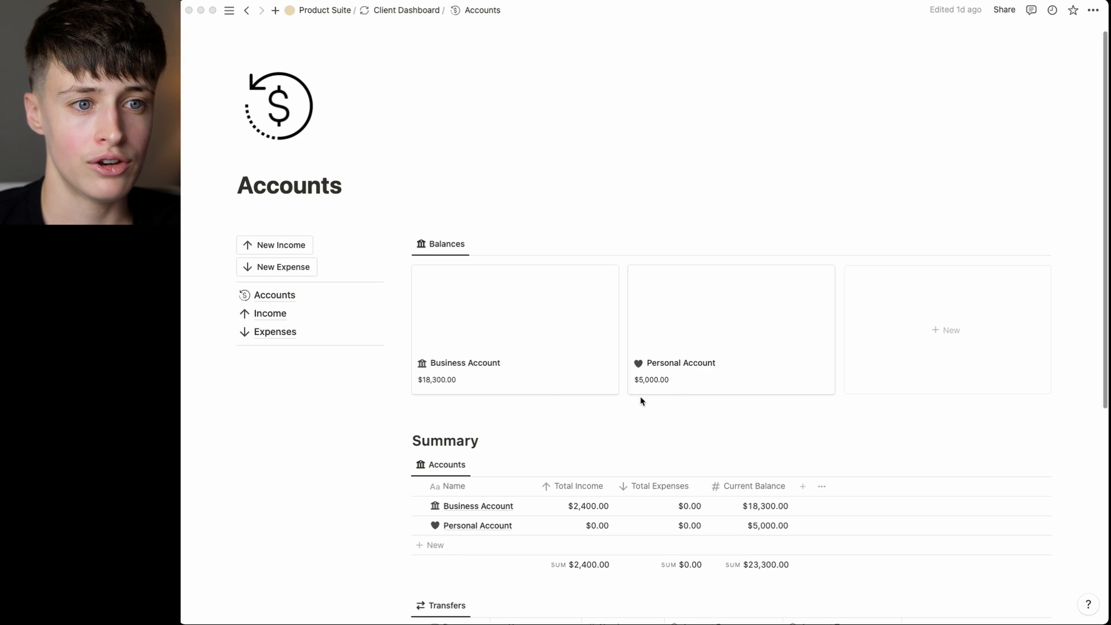
# Try toggling column visibility in the properties of the Accounts summary table
pyautogui.scroll(-5, 696, 399)
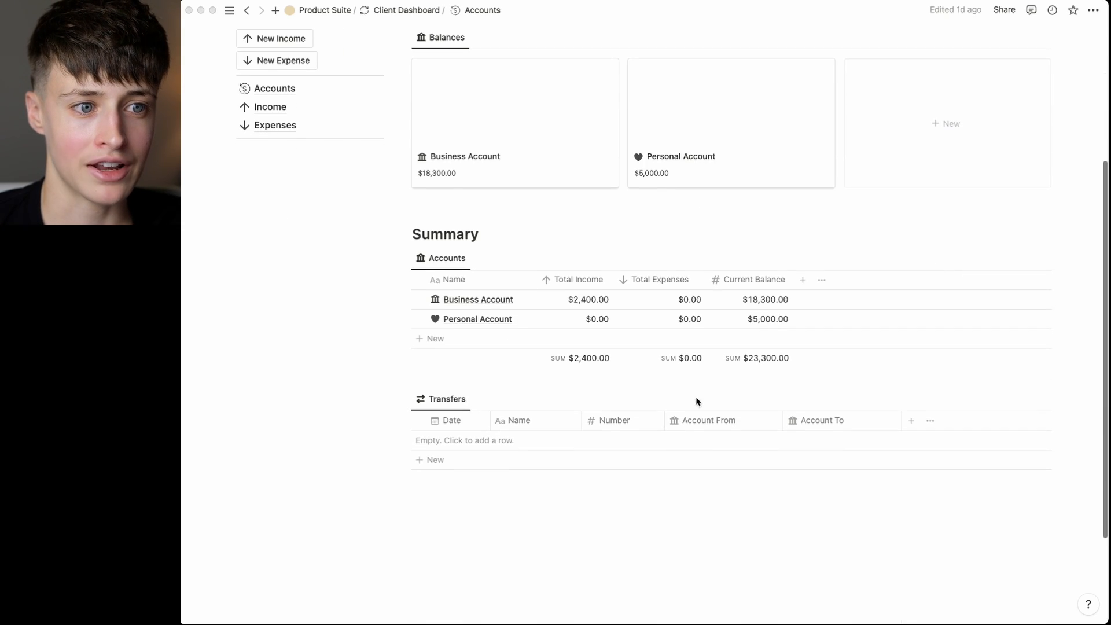
pyautogui.click(995, 278)
pyautogui.click(966, 391)
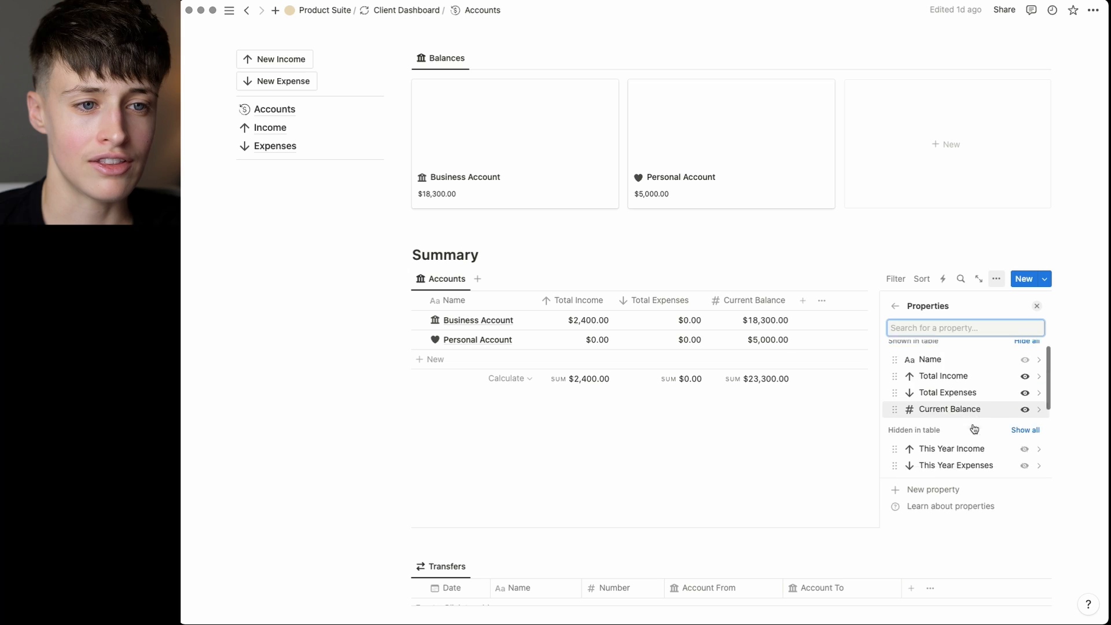
pyautogui.click(1023, 377)
pyautogui.click(1023, 389)
pyautogui.click(1036, 305)
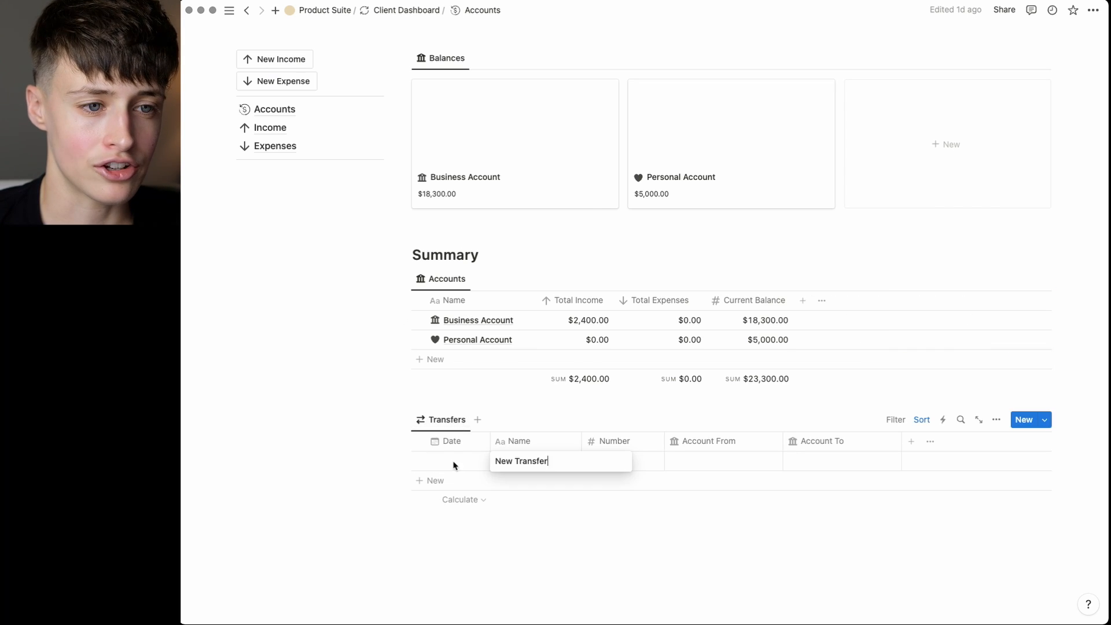
# Date the new entry in the Transfers table September 2, 2023 and set its amount to $300
pyautogui.click(453, 465)
pyautogui.click(563, 223)
pyautogui.click(619, 461)
pyautogui.write('300')
# Set the transfer's source to Business Account and its destination to Personal Account
pyautogui.click(708, 469)
pyautogui.click(709, 469)
pyautogui.click(719, 519)
pyautogui.click(833, 471)
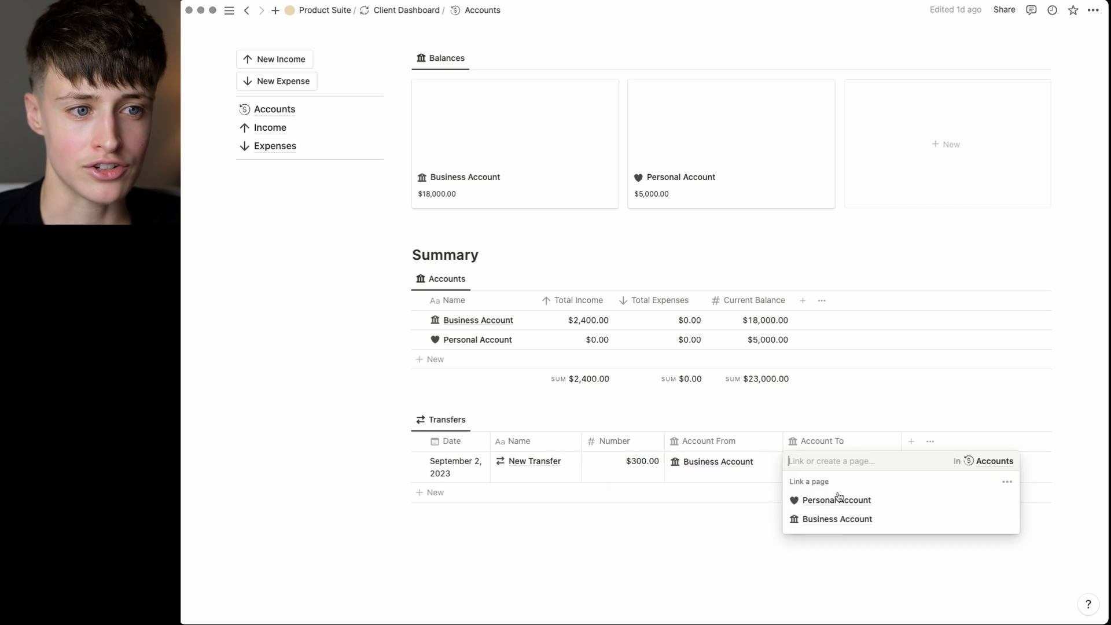
pyautogui.click(836, 500)
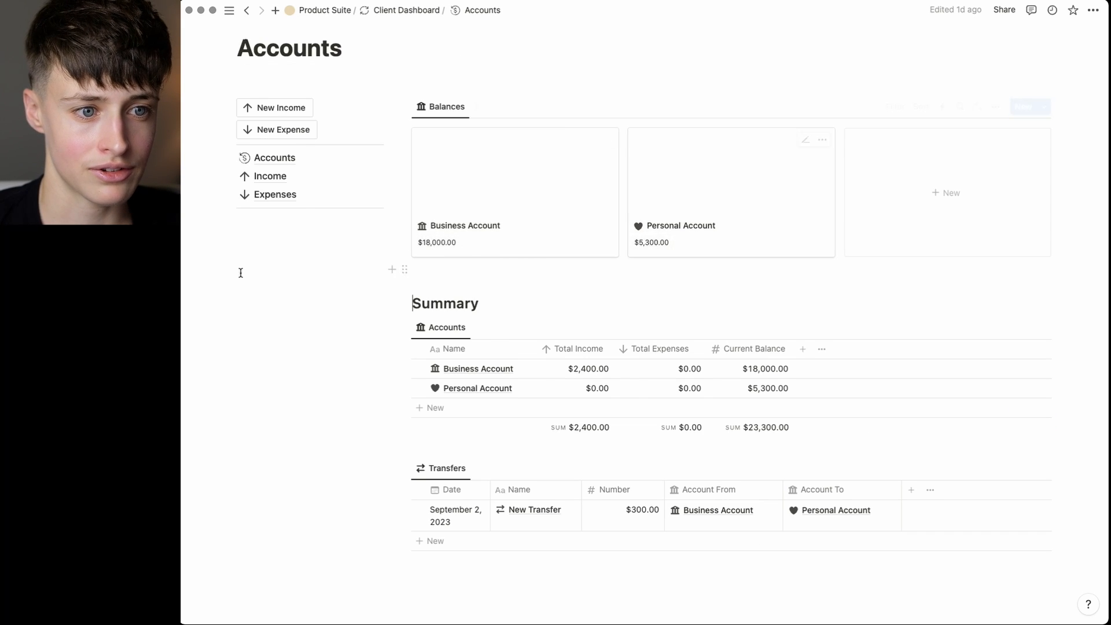
# Open the Income page and assign the Business Account to the brand strategy income entry
pyautogui.scroll(3, 246, 272)
pyautogui.click(269, 327)
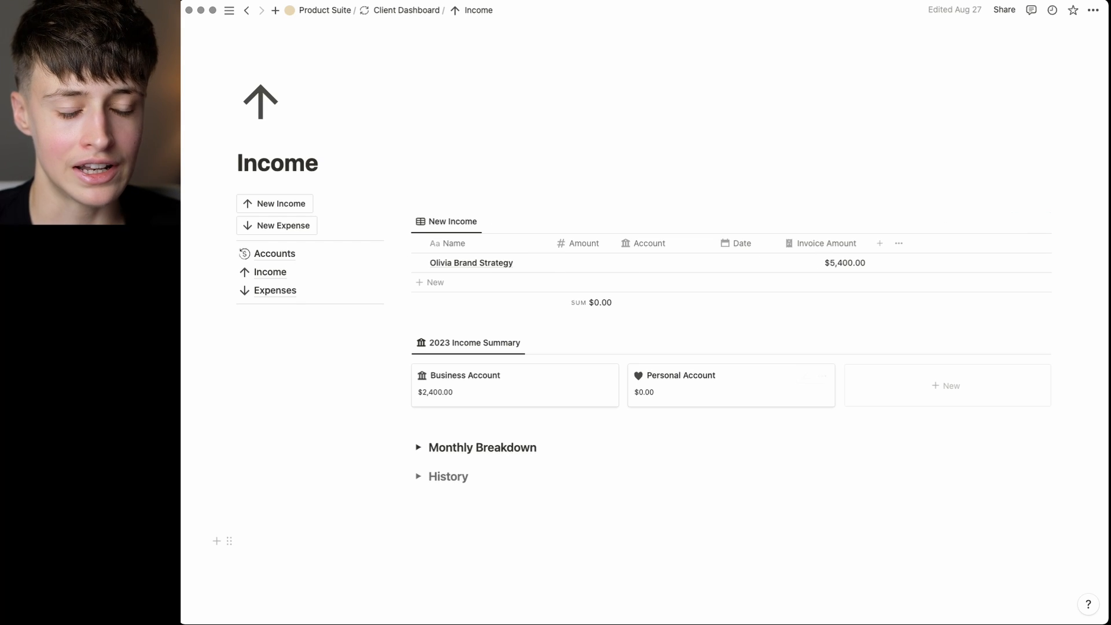
pyautogui.click(657, 268)
pyautogui.click(665, 322)
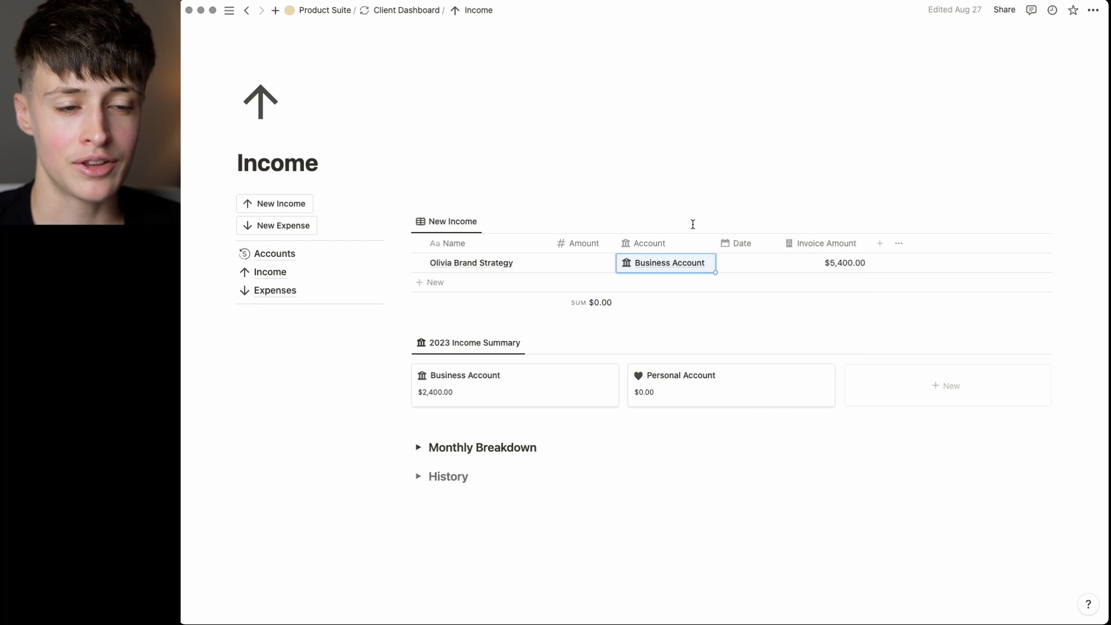
# Date the brand strategy income entry September 2, 2023 and set its amount to $5,400
pyautogui.click(731, 267)
pyautogui.click(645, 201)
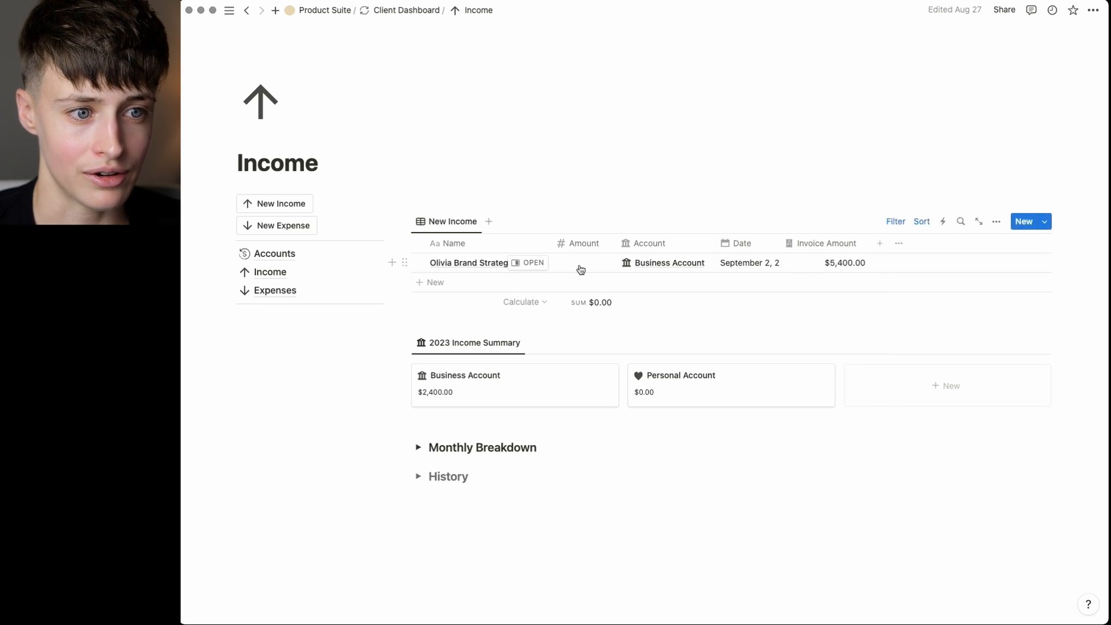
pyautogui.click(579, 263)
pyautogui.write('5')
pyautogui.click(623, 207)
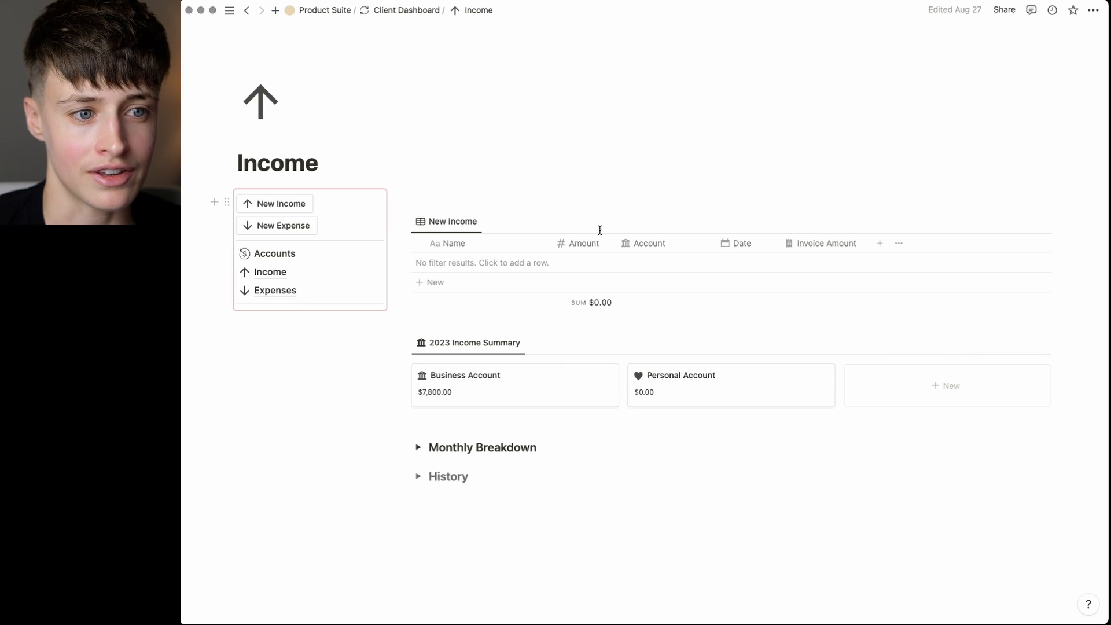
# Find the hidden This Year Total property of the New Income table and open its formula
pyautogui.click(996, 221)
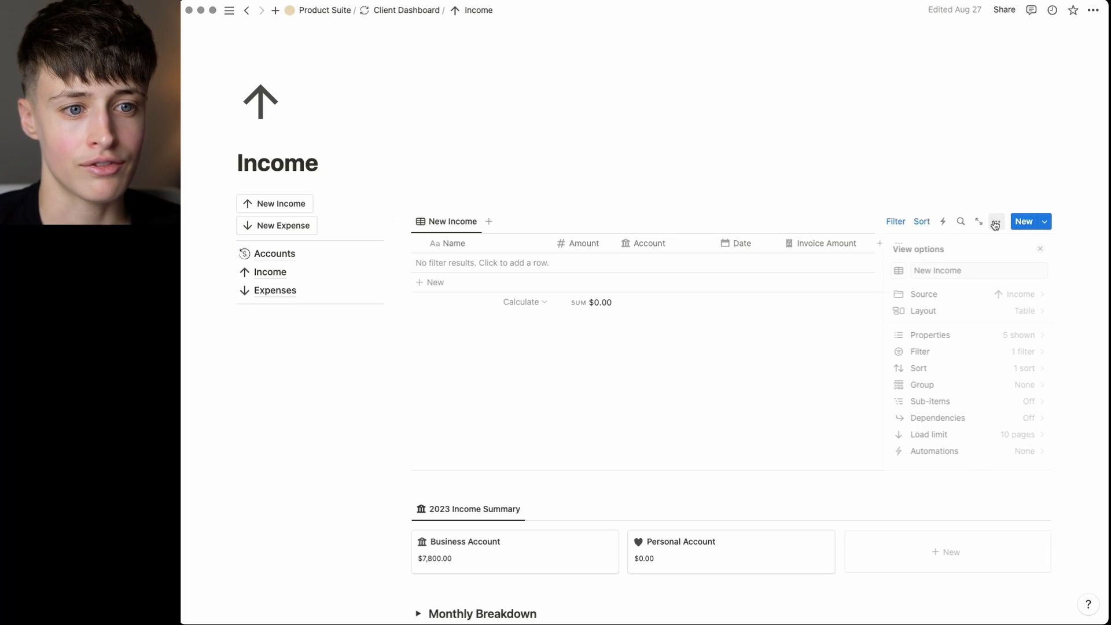
pyautogui.click(938, 343)
pyautogui.scroll(-3, 953, 358)
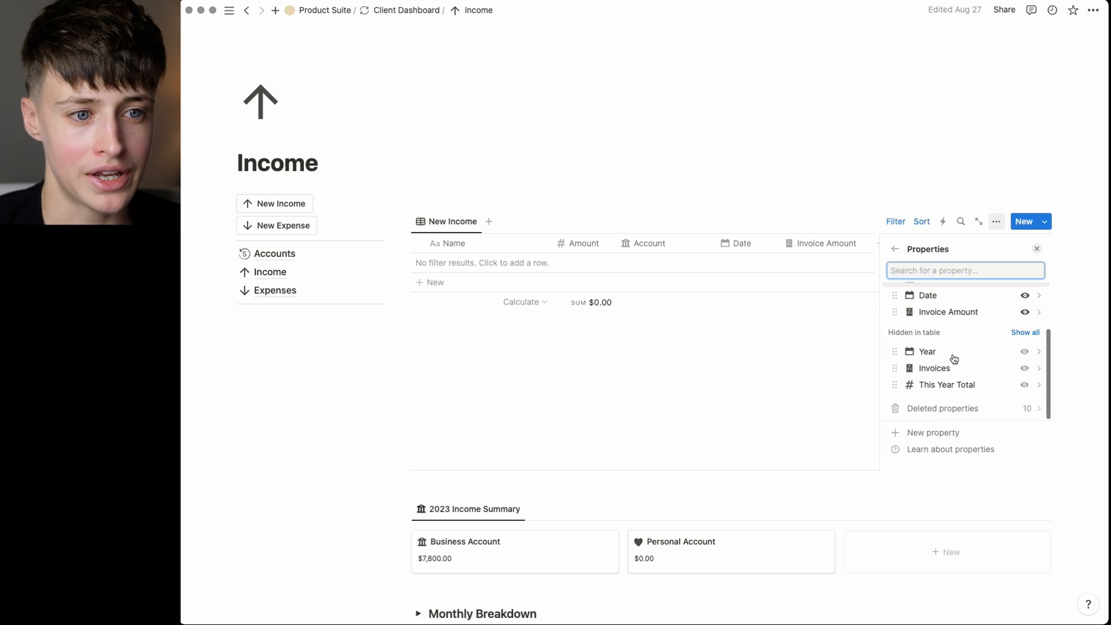
pyautogui.scroll(3, 944, 359)
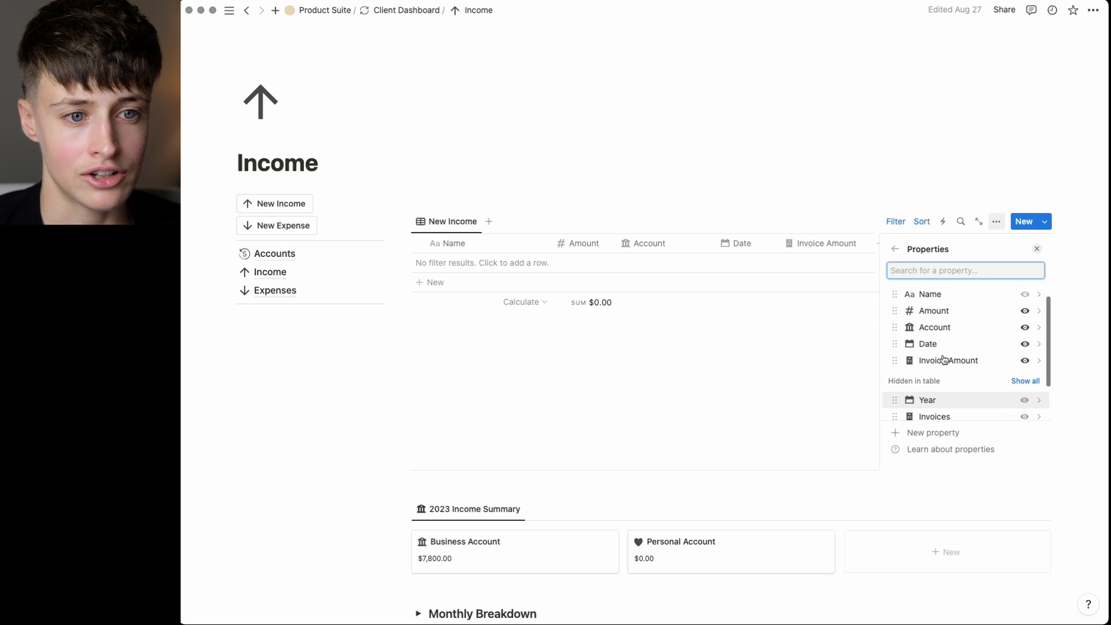
pyautogui.scroll(-3, 941, 359)
pyautogui.click(946, 390)
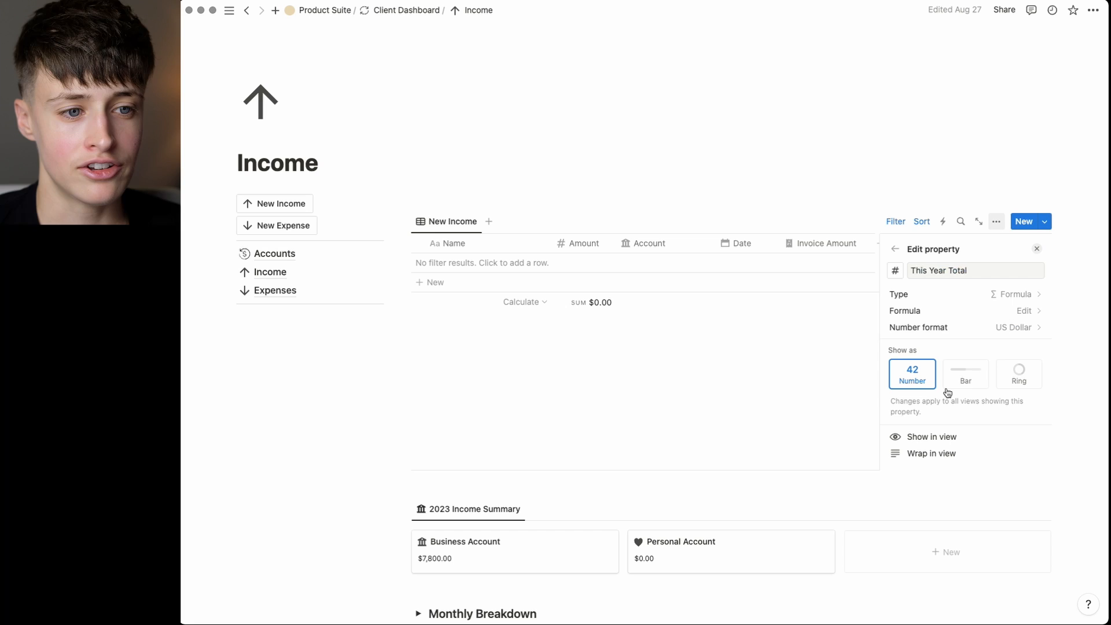
pyautogui.click(1011, 312)
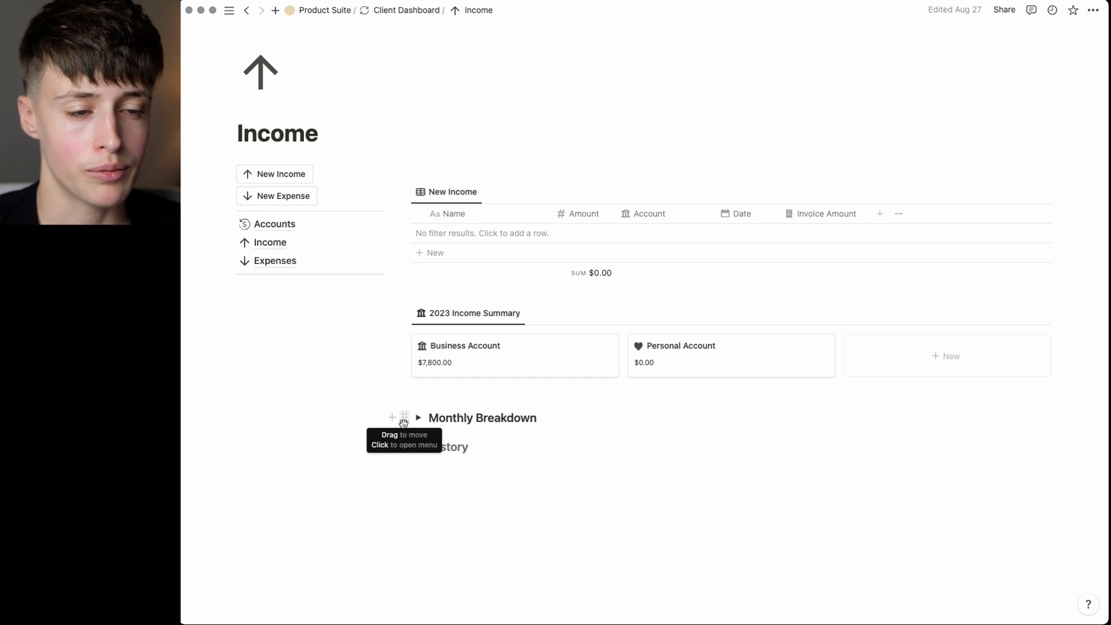
# Expand the Monthly Breakdown and History sections of the Income page and look through their entries
pyautogui.click(417, 417)
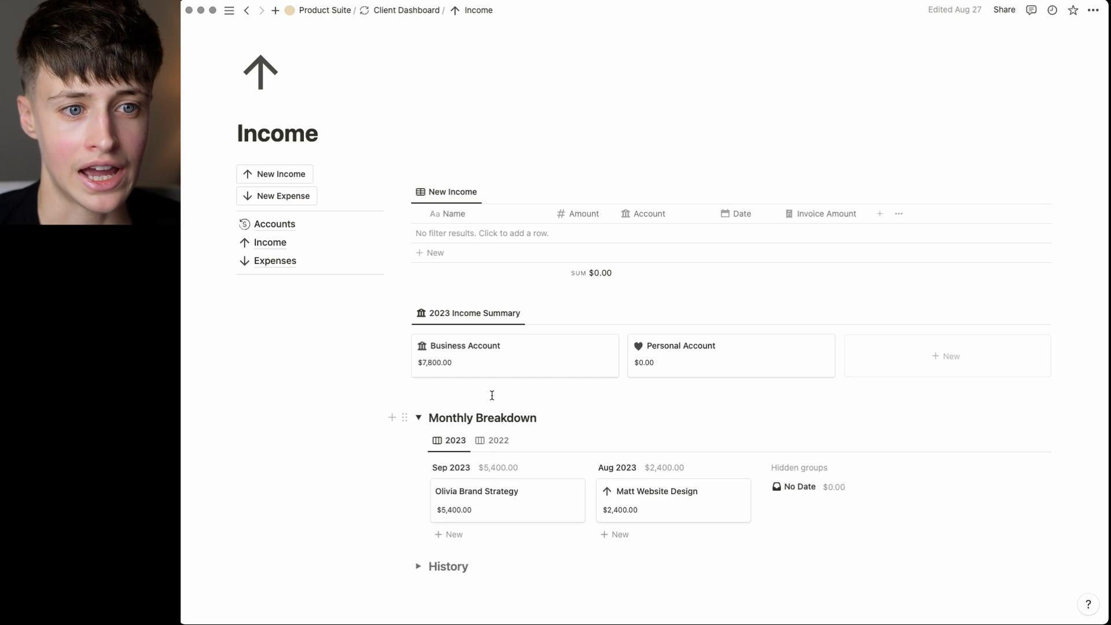
pyautogui.scroll(-2, 418, 488)
pyautogui.click(418, 488)
pyautogui.scroll(-1, 420, 492)
pyautogui.scroll(-1, 420, 492)
# Open the Expenses page and add a new expense named Calendly Subscription, dated September 2, 2023
pyautogui.click(275, 289)
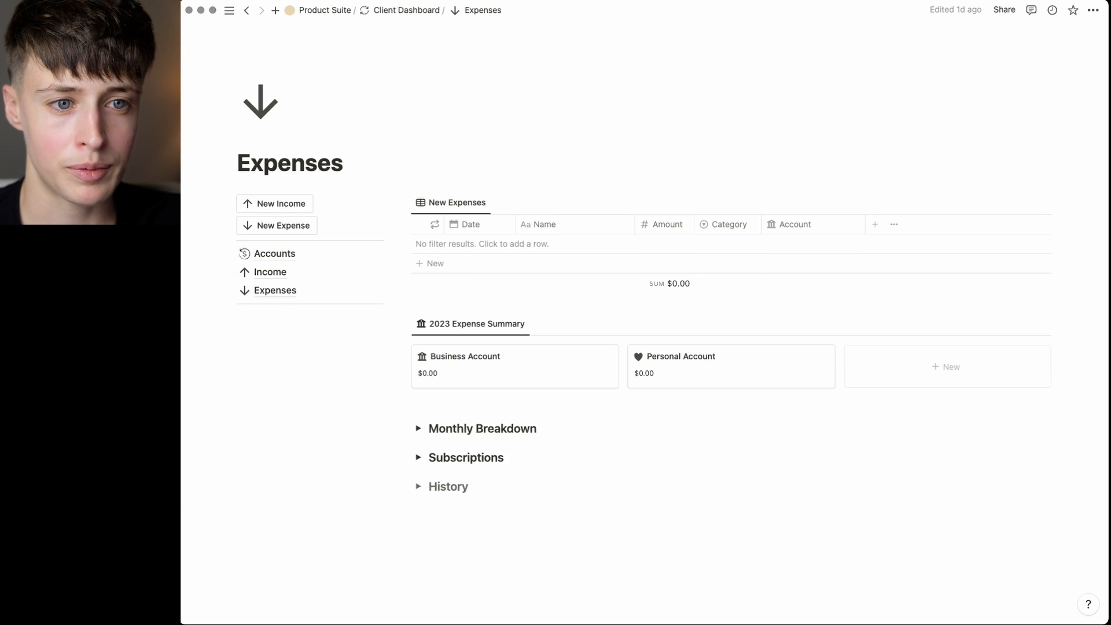
pyautogui.click(280, 226)
pyautogui.click(476, 245)
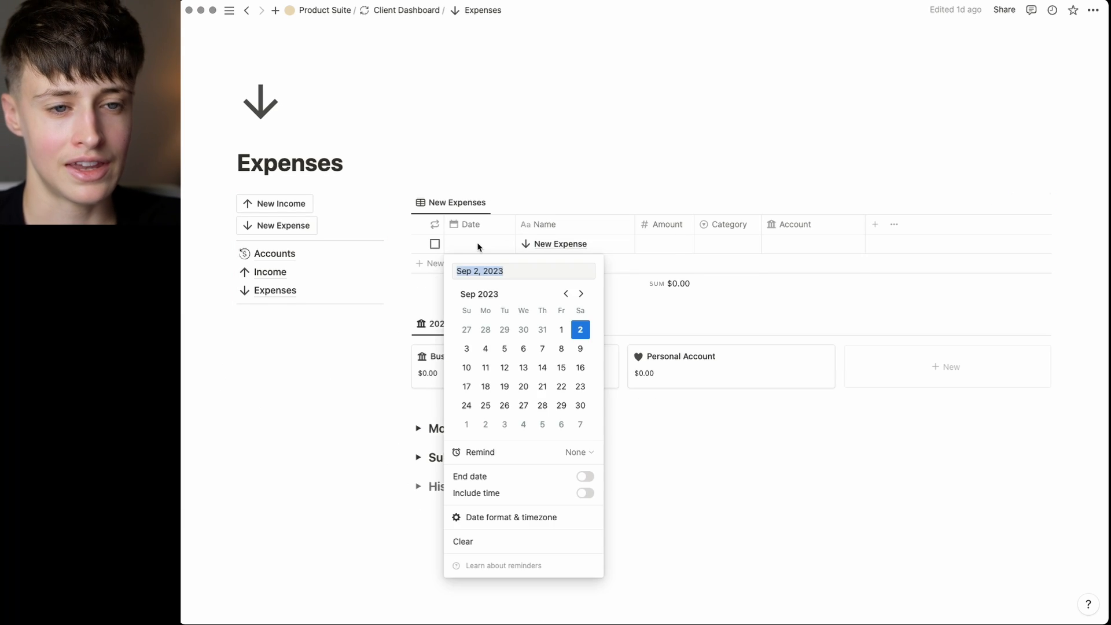
pyautogui.click(580, 334)
pyautogui.click(522, 247)
pyautogui.write('Calendly Subscription')
# Set the Calendly expense's amount to $14, its category to Software and its account to Business Account
pyautogui.click(665, 245)
pyautogui.write('14')
pyautogui.click(727, 245)
pyautogui.click(736, 315)
pyautogui.click(810, 243)
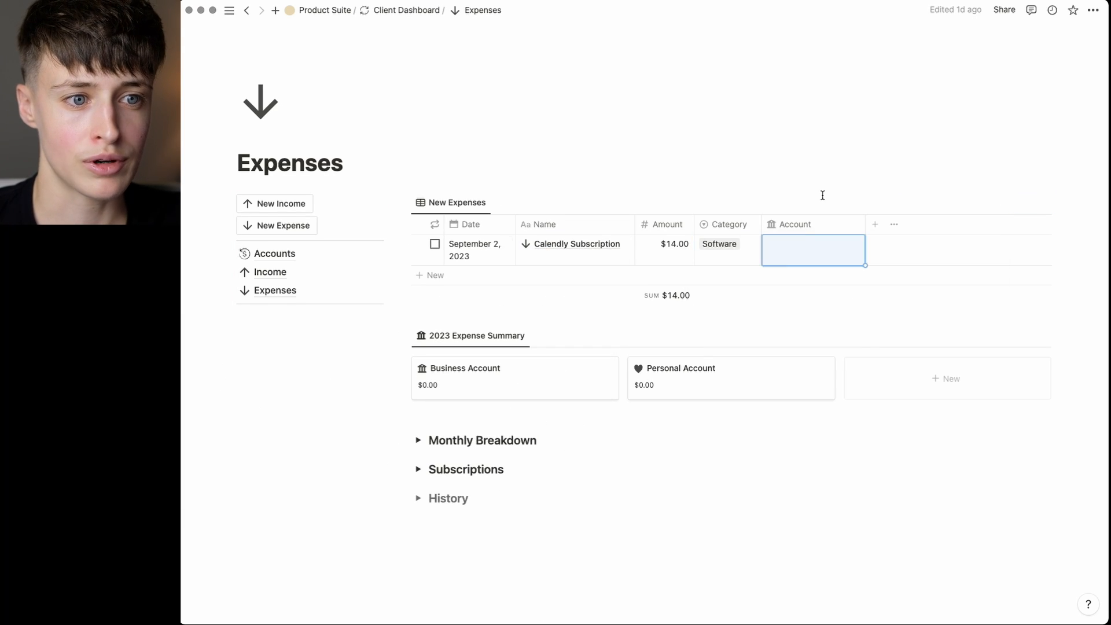
pyautogui.click(818, 300)
# Mark the Calendly expense as a subscription and set its renewal date to September 7, 2024 with a reminder
pyautogui.click(786, 221)
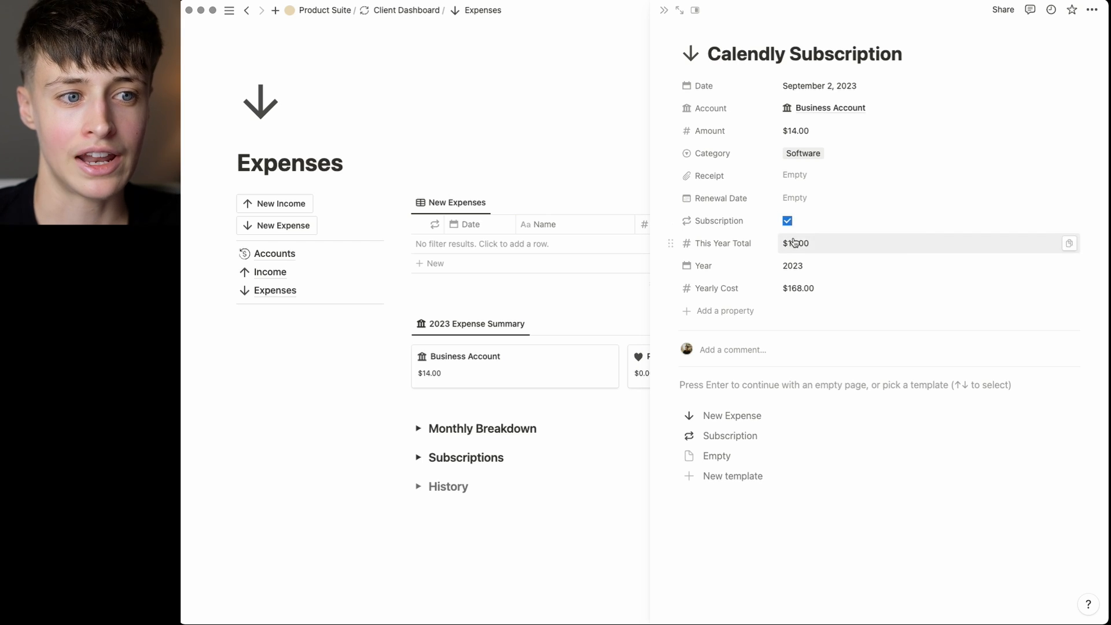
pyautogui.click(795, 199)
pyautogui.click(914, 249)
pyautogui.click(914, 248)
pyautogui.click(914, 249)
pyautogui.click(914, 248)
pyautogui.click(914, 249)
pyautogui.click(914, 249)
pyautogui.click(914, 248)
pyautogui.click(912, 283)
pyautogui.click(913, 406)
pyautogui.click(972, 422)
pyautogui.click(965, 298)
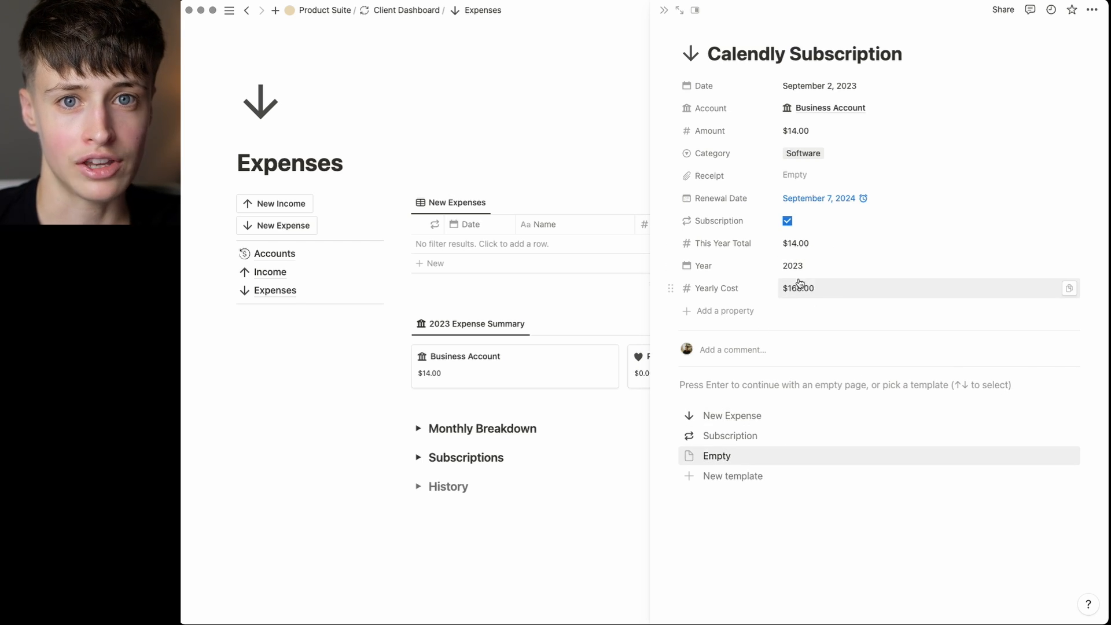
# Open the Subscription expense template from the Subscriptions section for editing and rename it Calendly Subscription
pyautogui.click(419, 457)
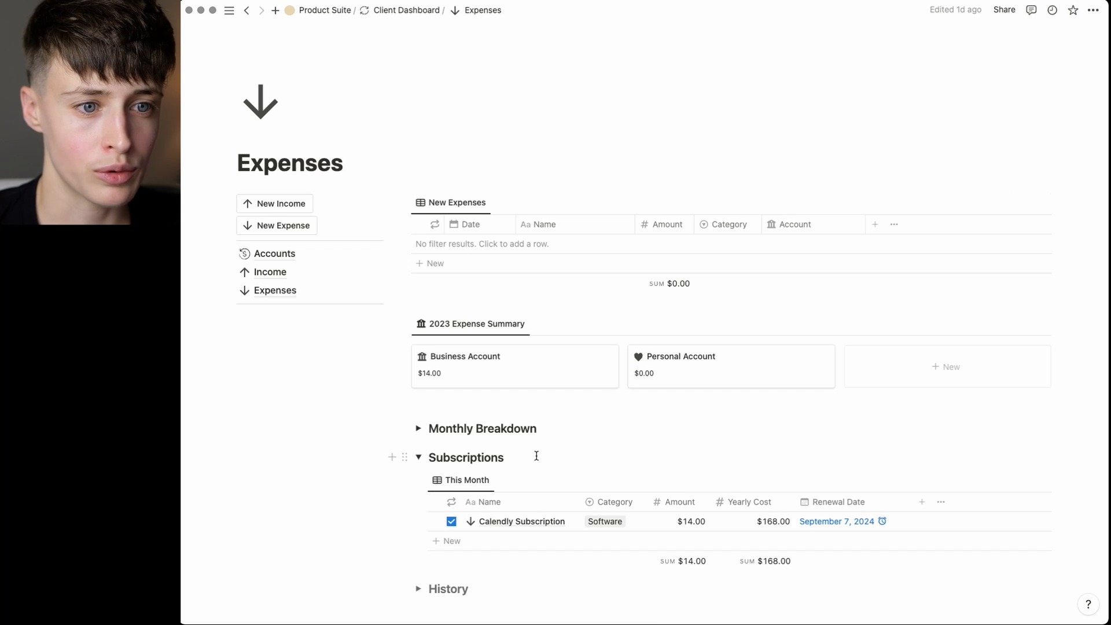
pyautogui.scroll(-2, 538, 455)
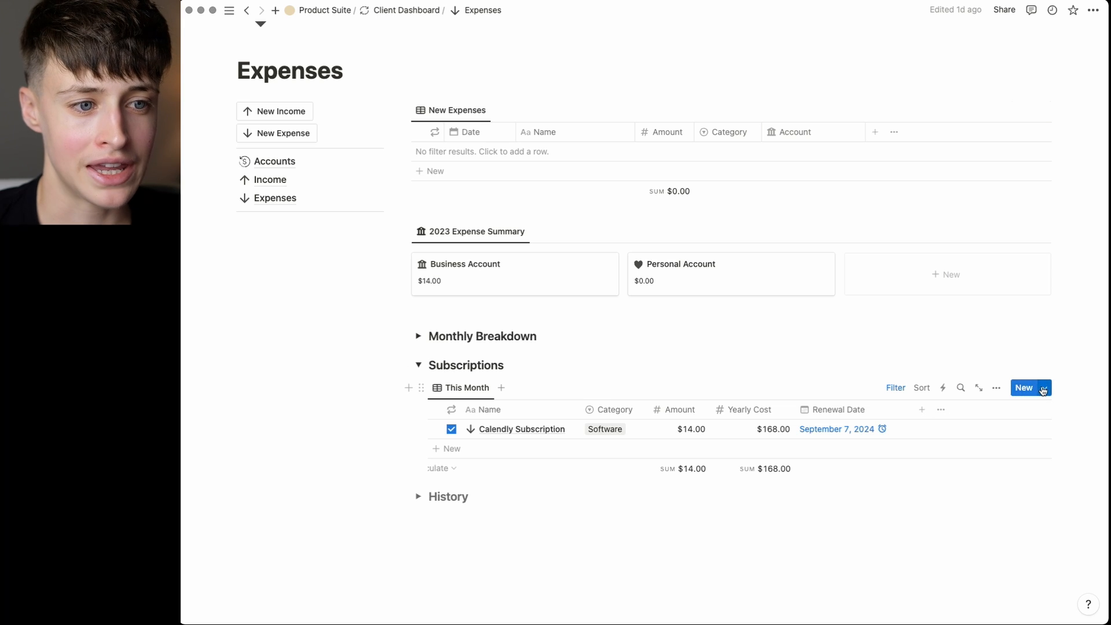
pyautogui.click(1044, 390)
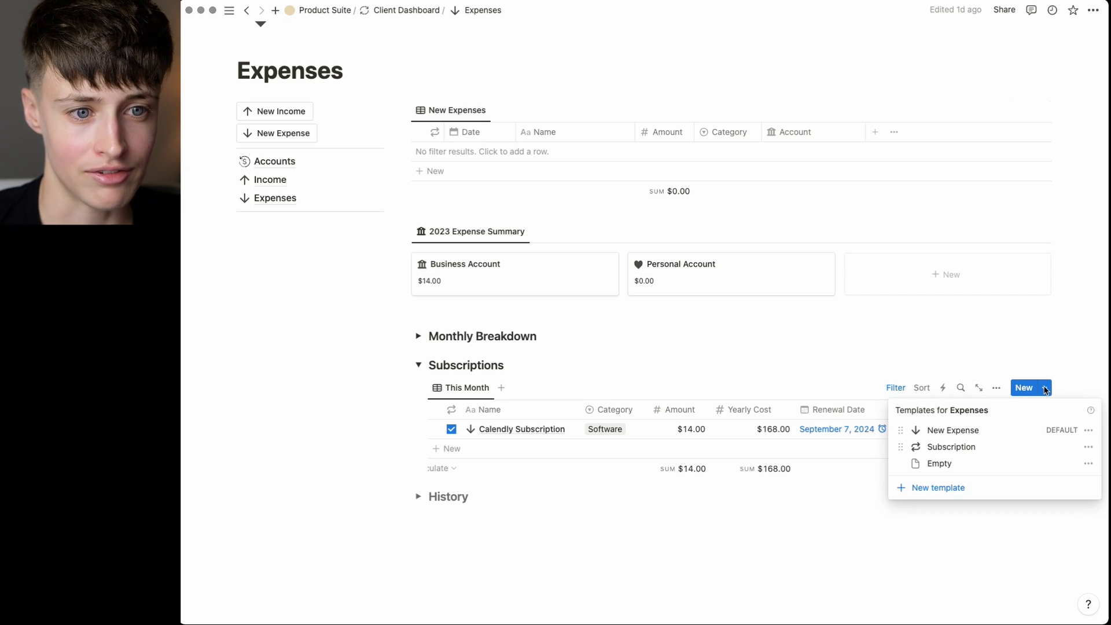
pyautogui.click(1088, 449)
pyautogui.click(1018, 453)
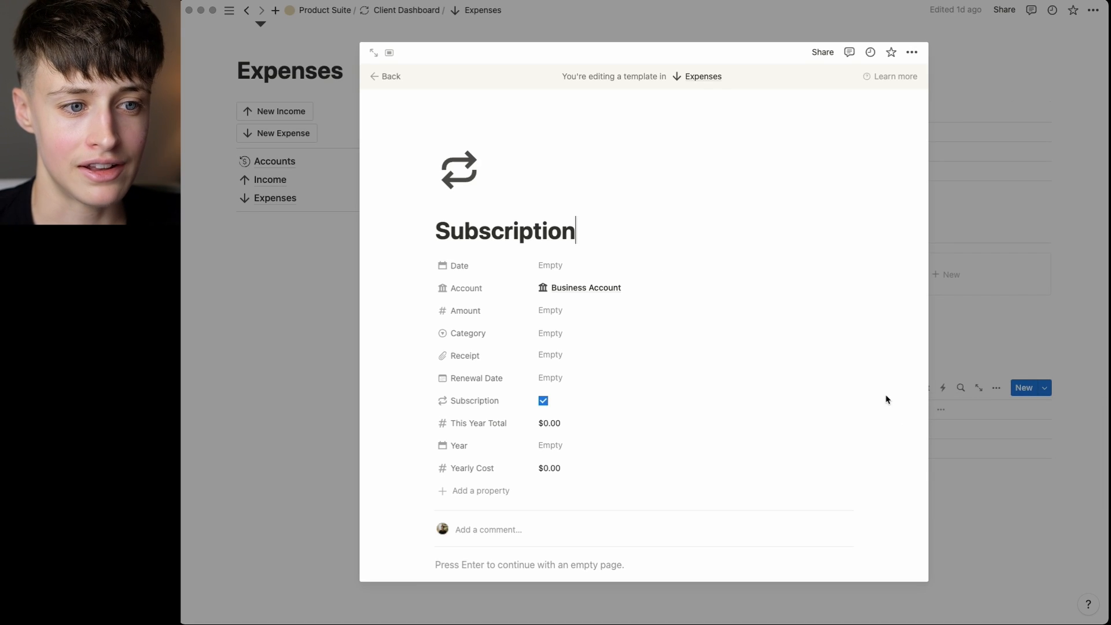
pyautogui.scroll(-2, 664, 372)
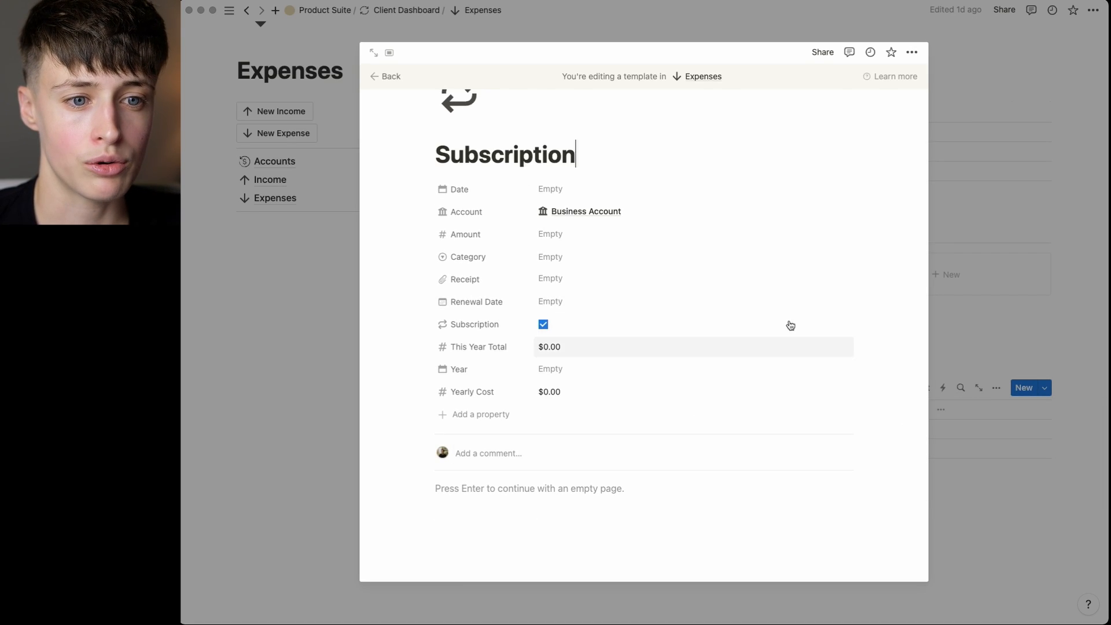
pyautogui.click(1044, 391)
# Create an expense from the Calendly Subscription template and date it September 2, 2023
pyautogui.click(1043, 390)
pyautogui.click(981, 452)
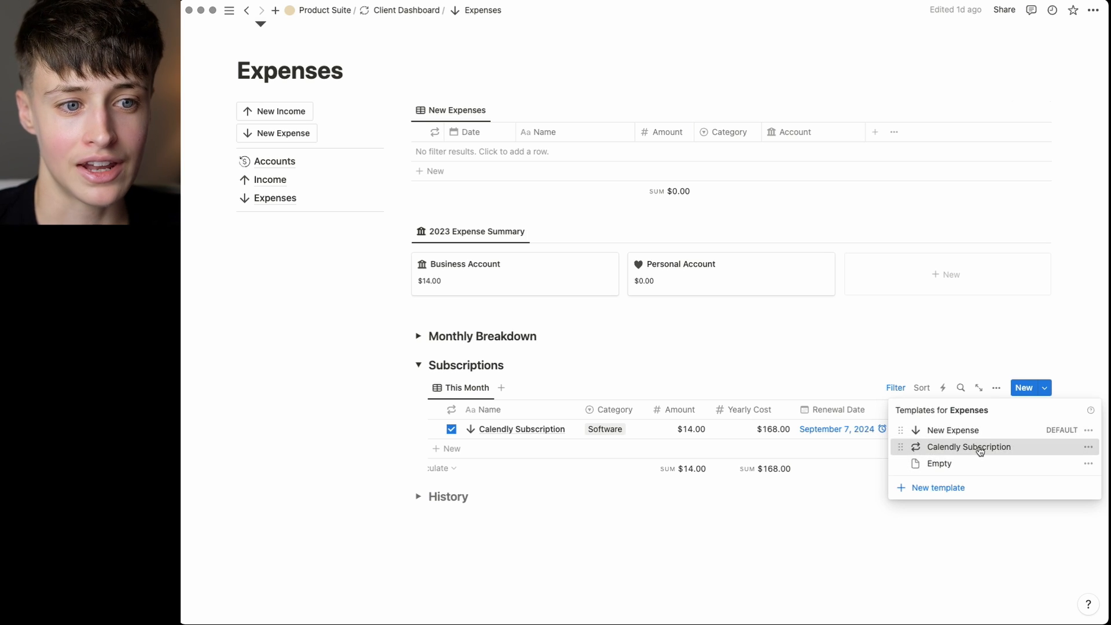
pyautogui.click(796, 92)
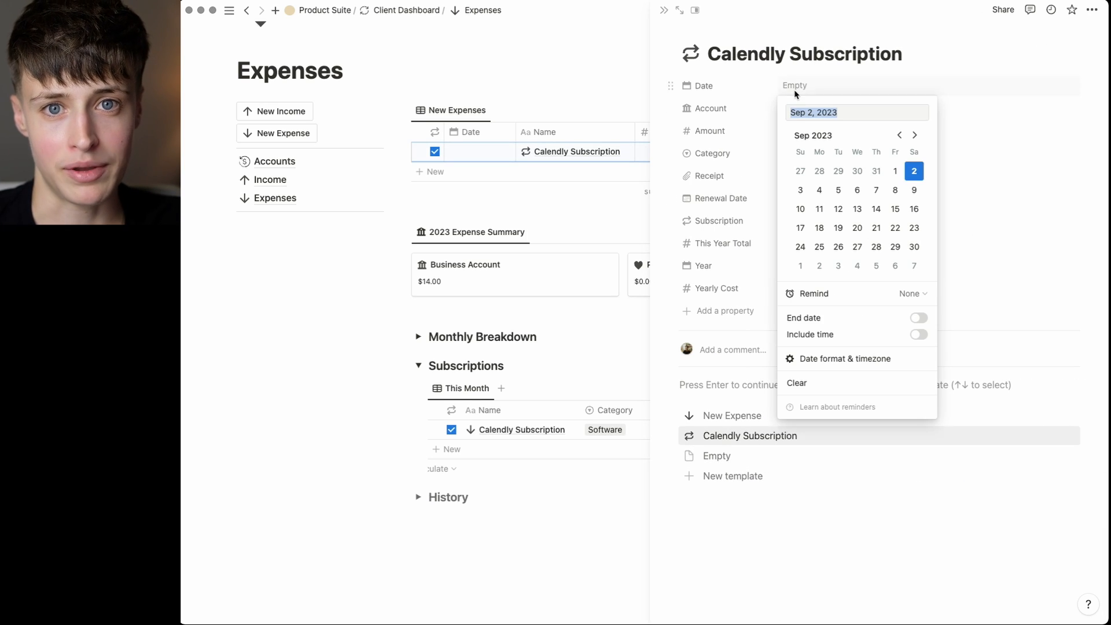
pyautogui.click(914, 173)
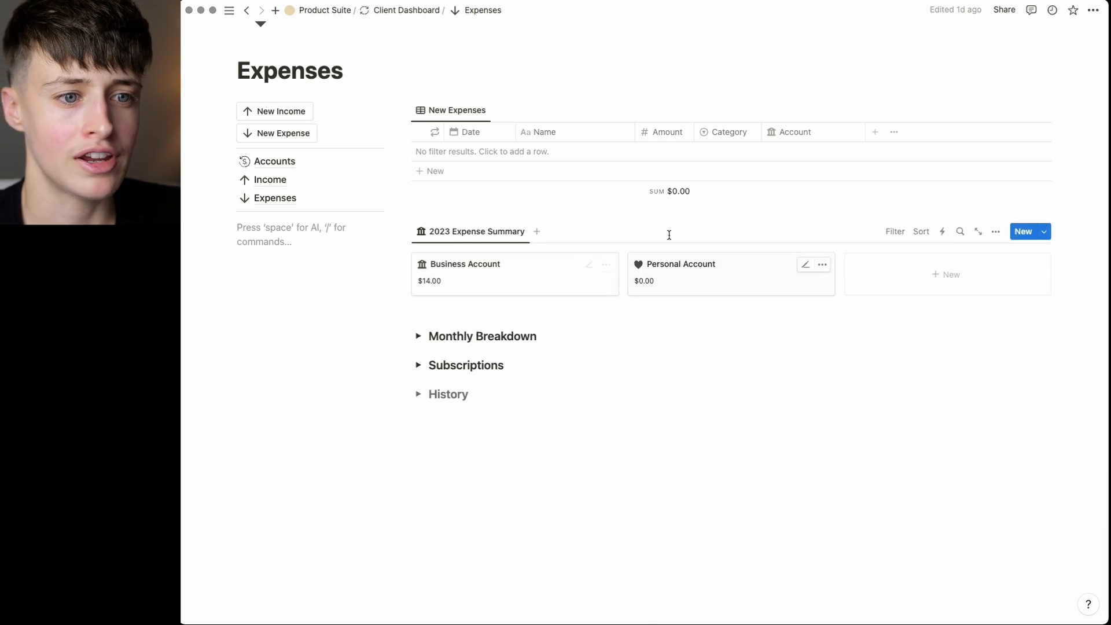
# Try editing the year in the This Year Total formula of the New Expenses table's properties
pyautogui.scroll(3, 1001, 181)
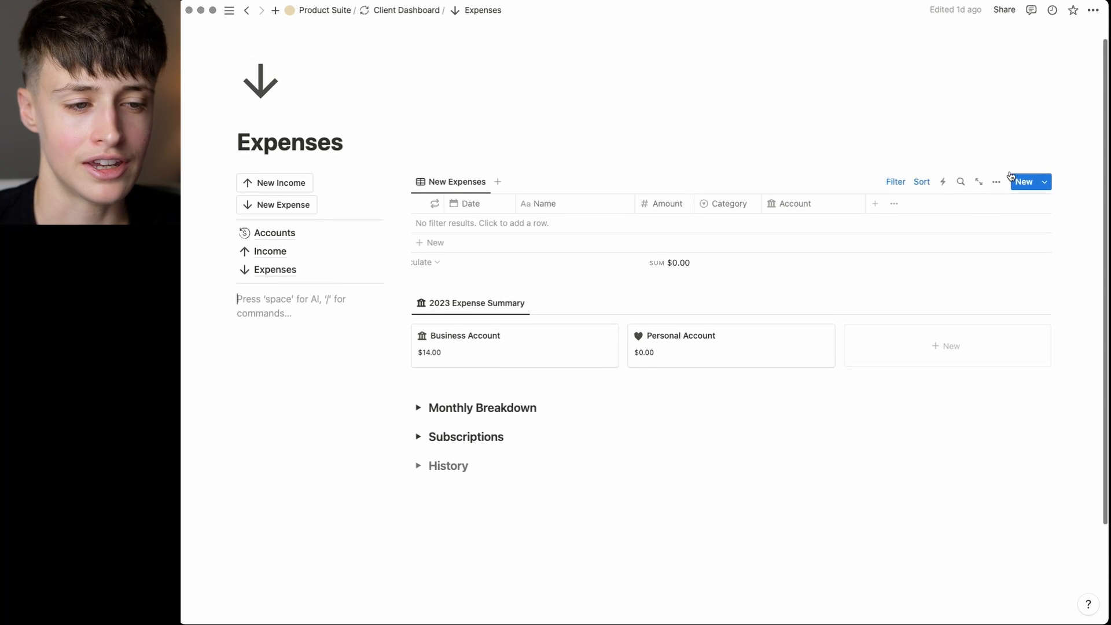
pyautogui.click(996, 203)
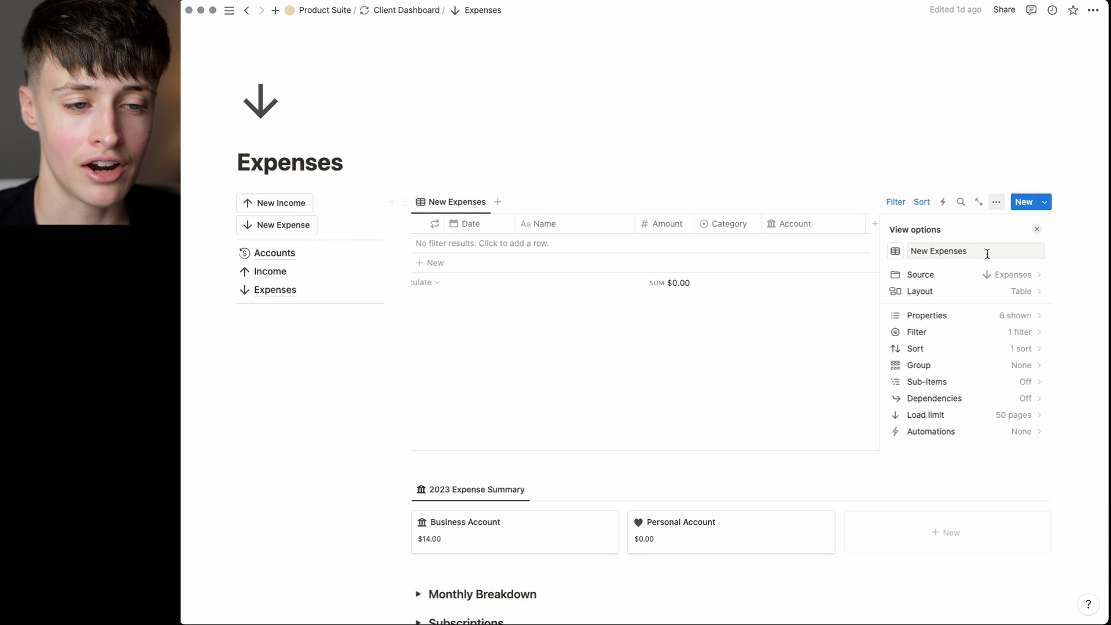
pyautogui.click(977, 315)
pyautogui.scroll(-3, 972, 346)
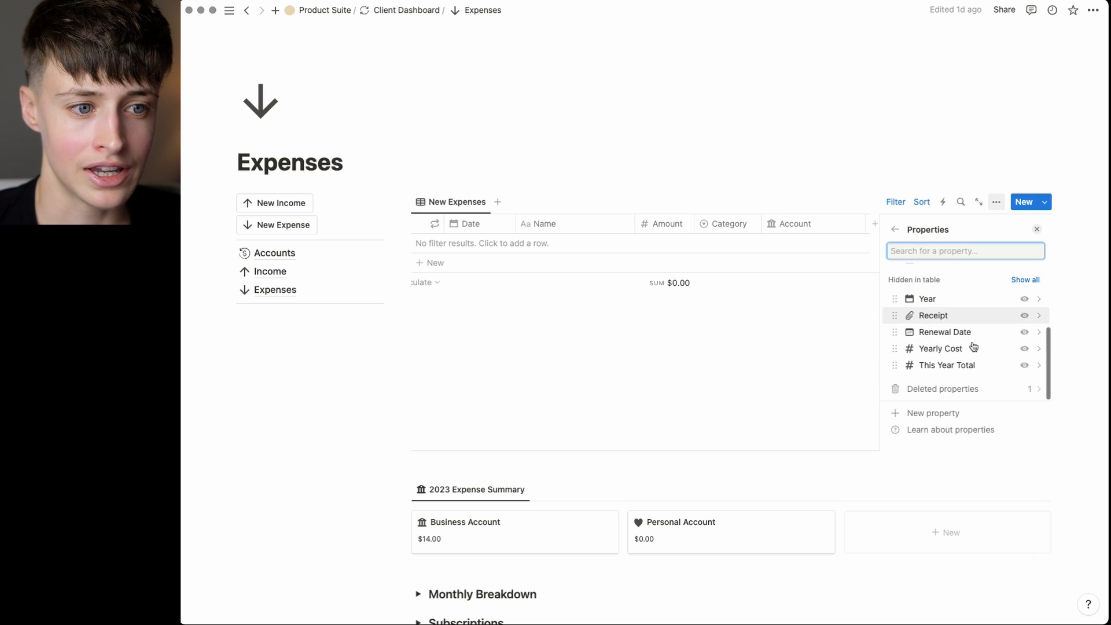
pyautogui.click(974, 364)
pyautogui.click(1016, 291)
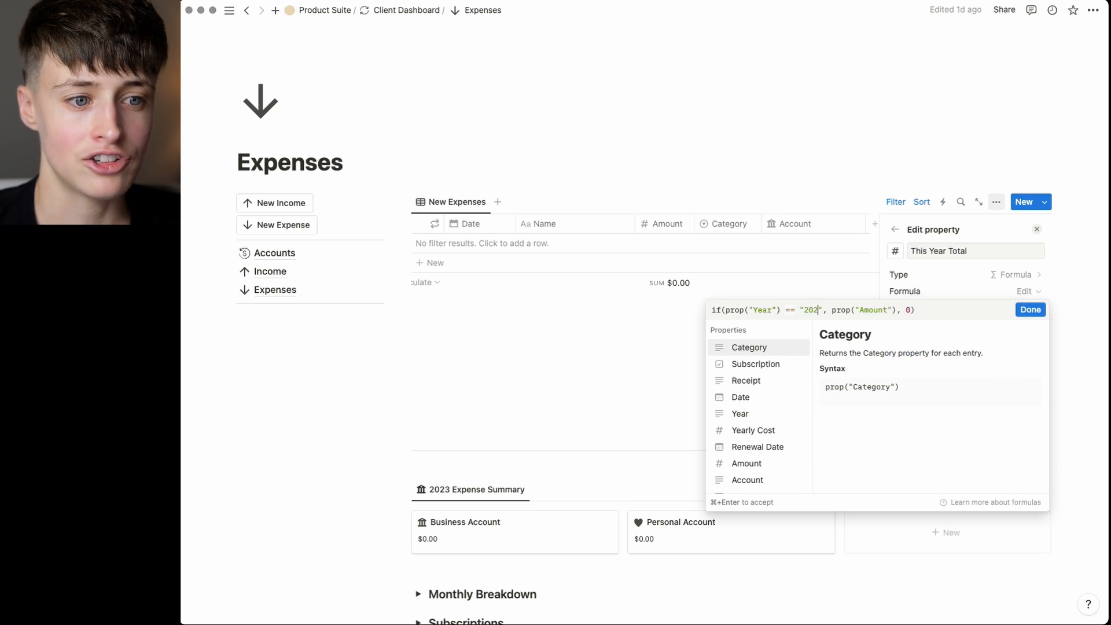
pyautogui.click(1030, 310)
# Review the expense entries in the Monthly Breakdown and History sections of the Expenses page
pyautogui.click(414, 427)
pyautogui.scroll(-3, 474, 422)
pyautogui.click(418, 438)
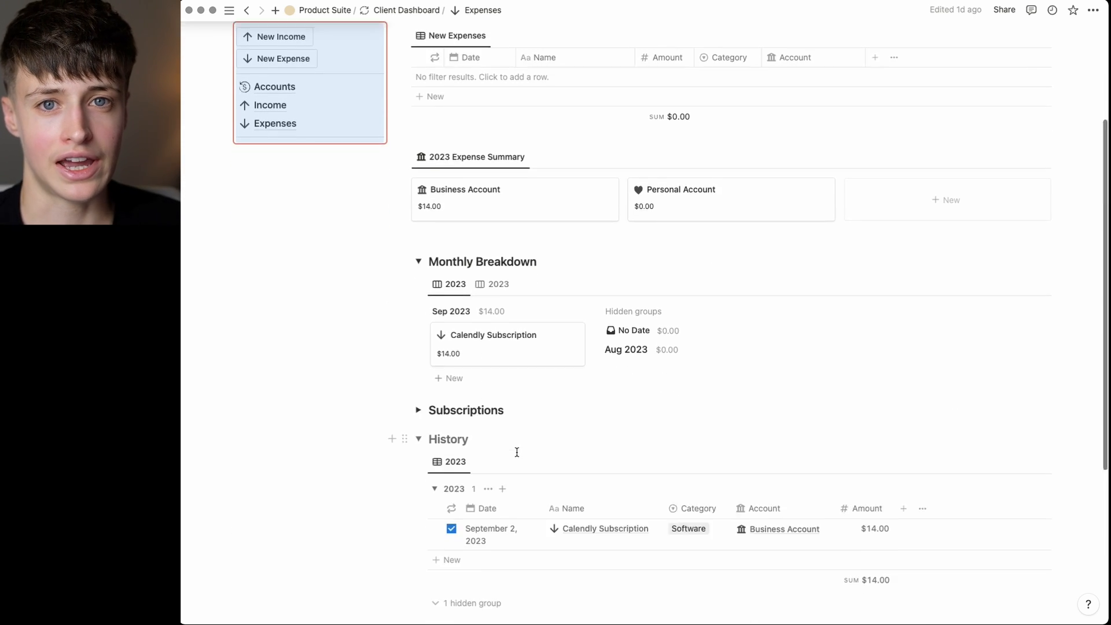
pyautogui.scroll(-3, 516, 451)
pyautogui.click(417, 272)
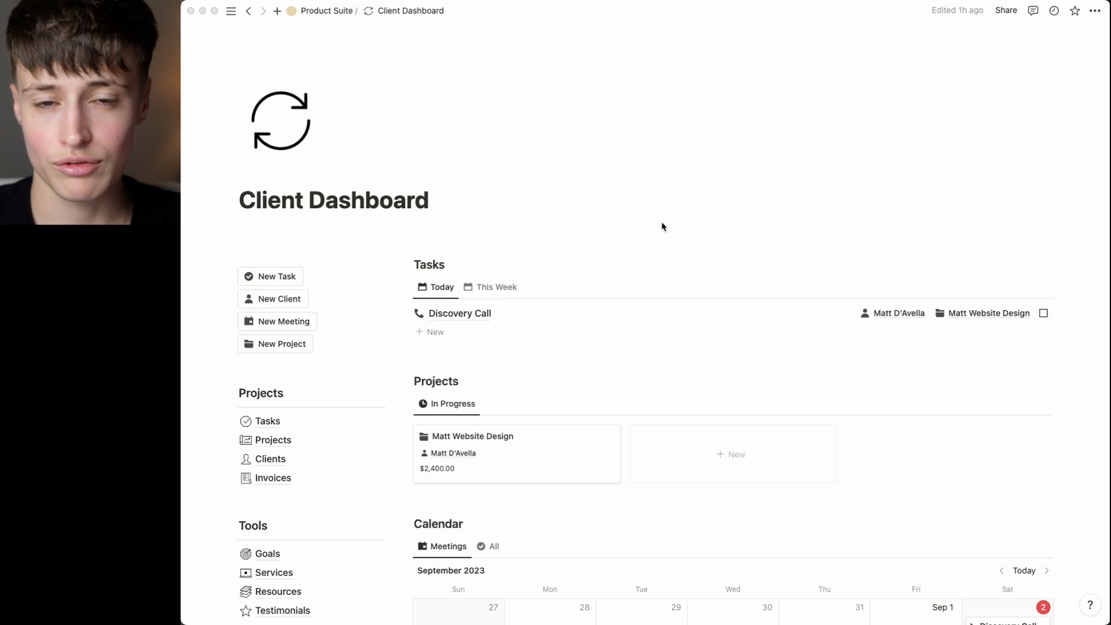